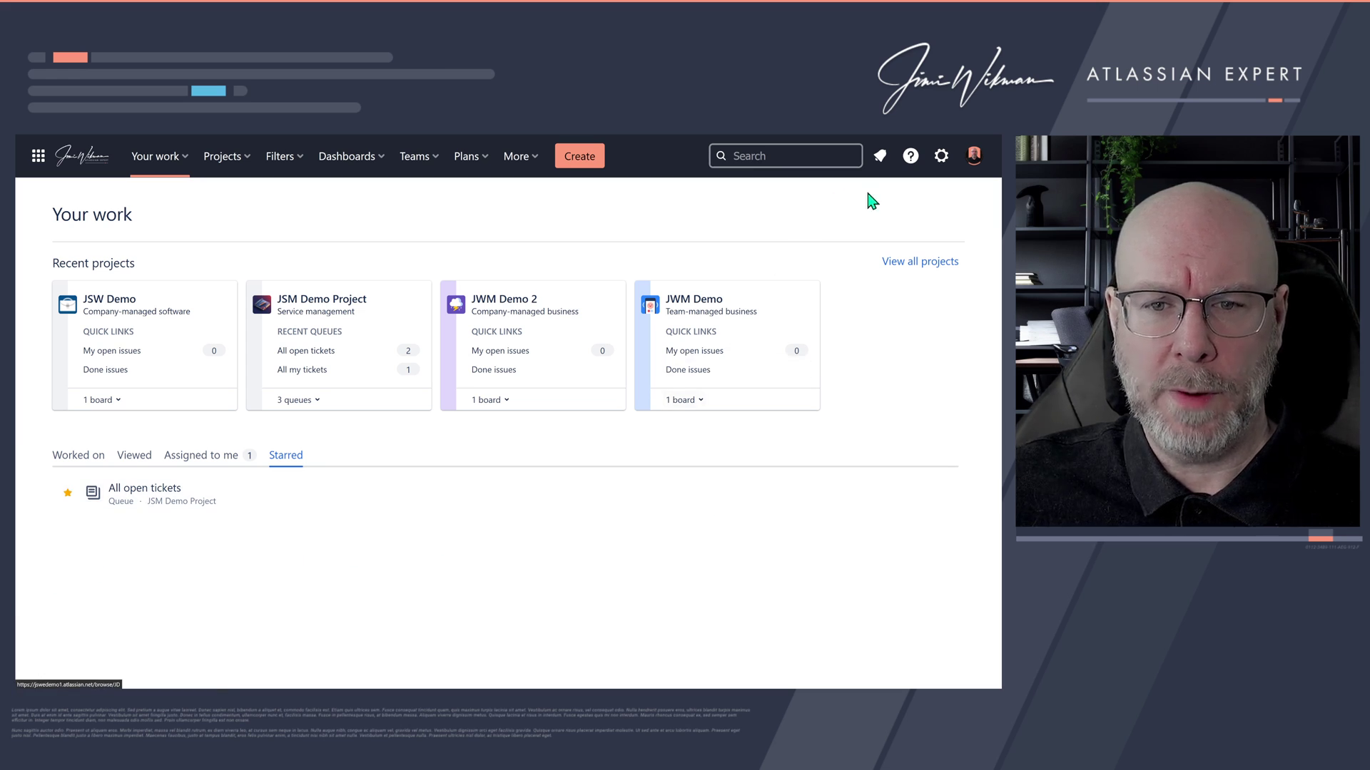
Step: Open the list of custom fields in the Jira issue settings
left_click(941, 158)
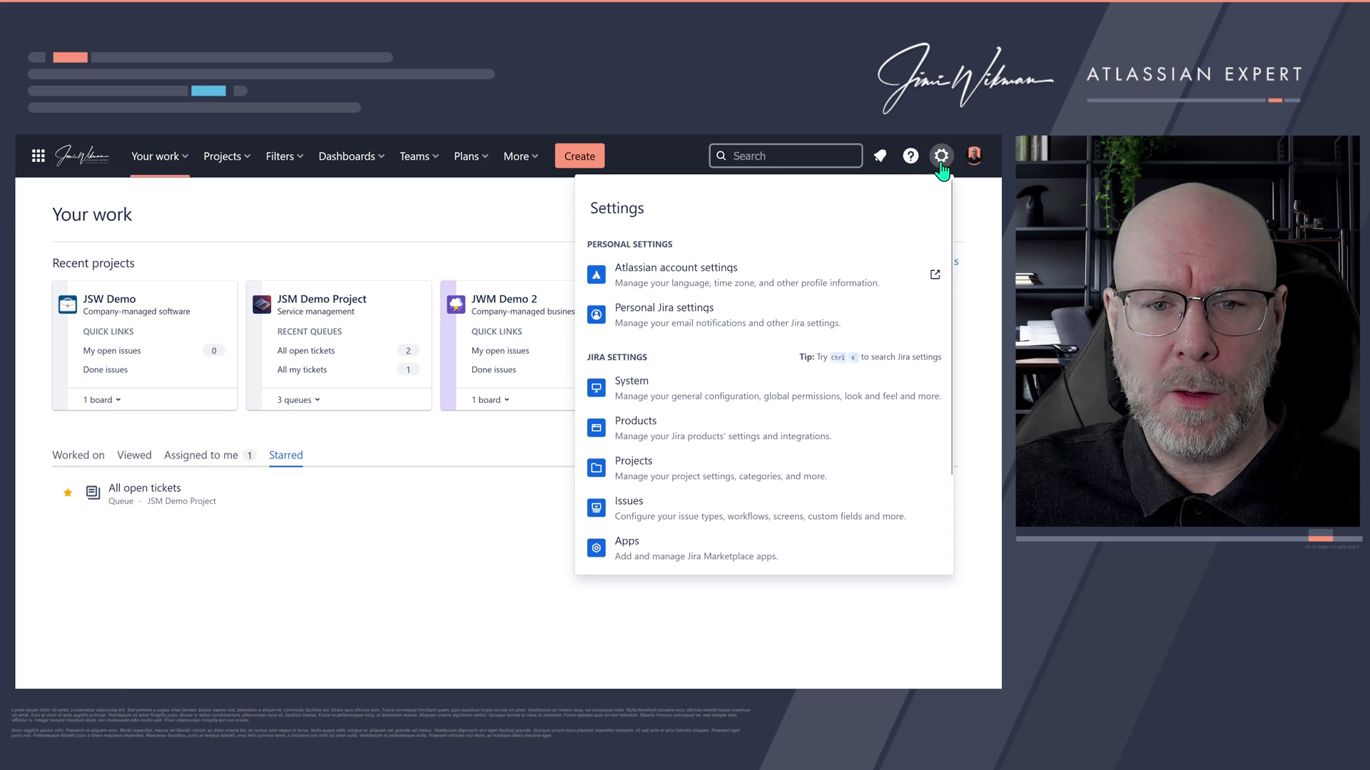
left_click(653, 514)
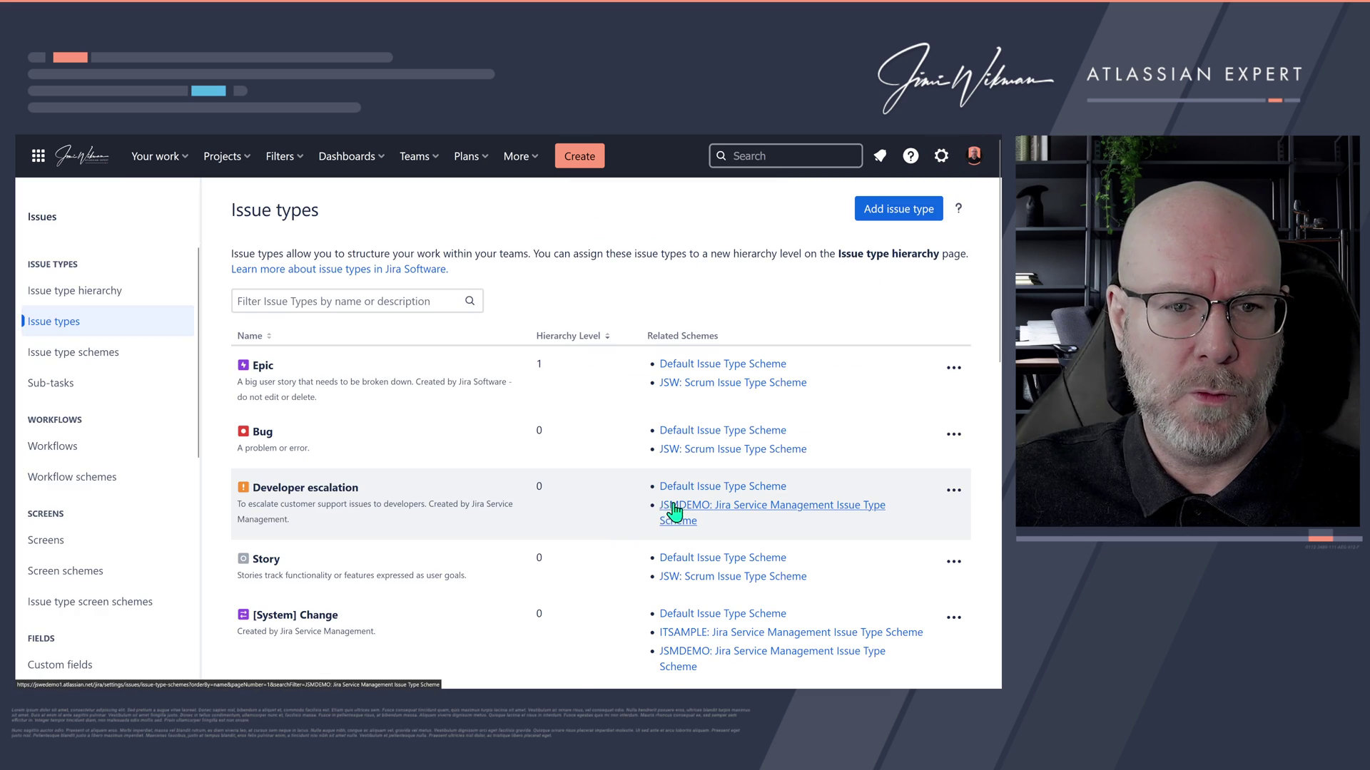
scroll(86, 514, "down", 3)
left_click(67, 464)
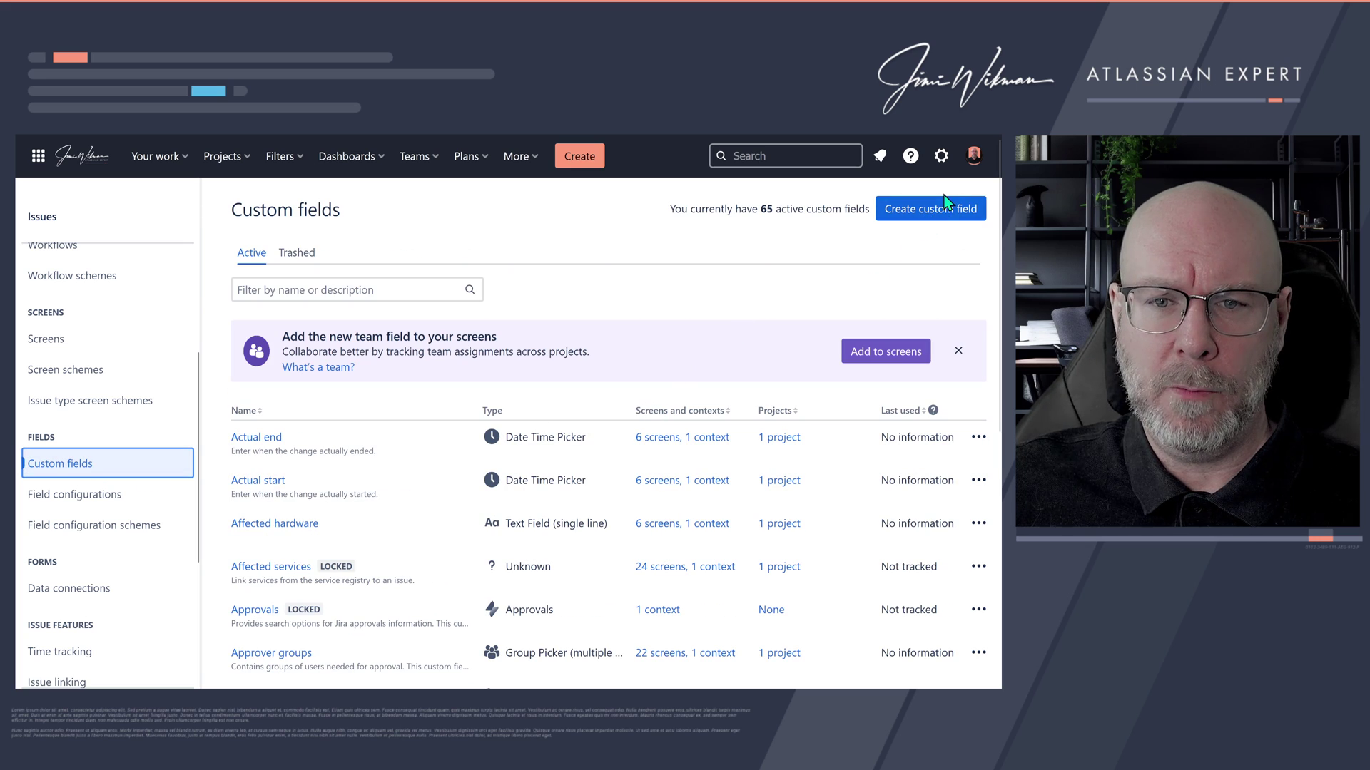
Step: Start a new custom field and choose Assets objects from the complete range of field types
left_click(937, 213)
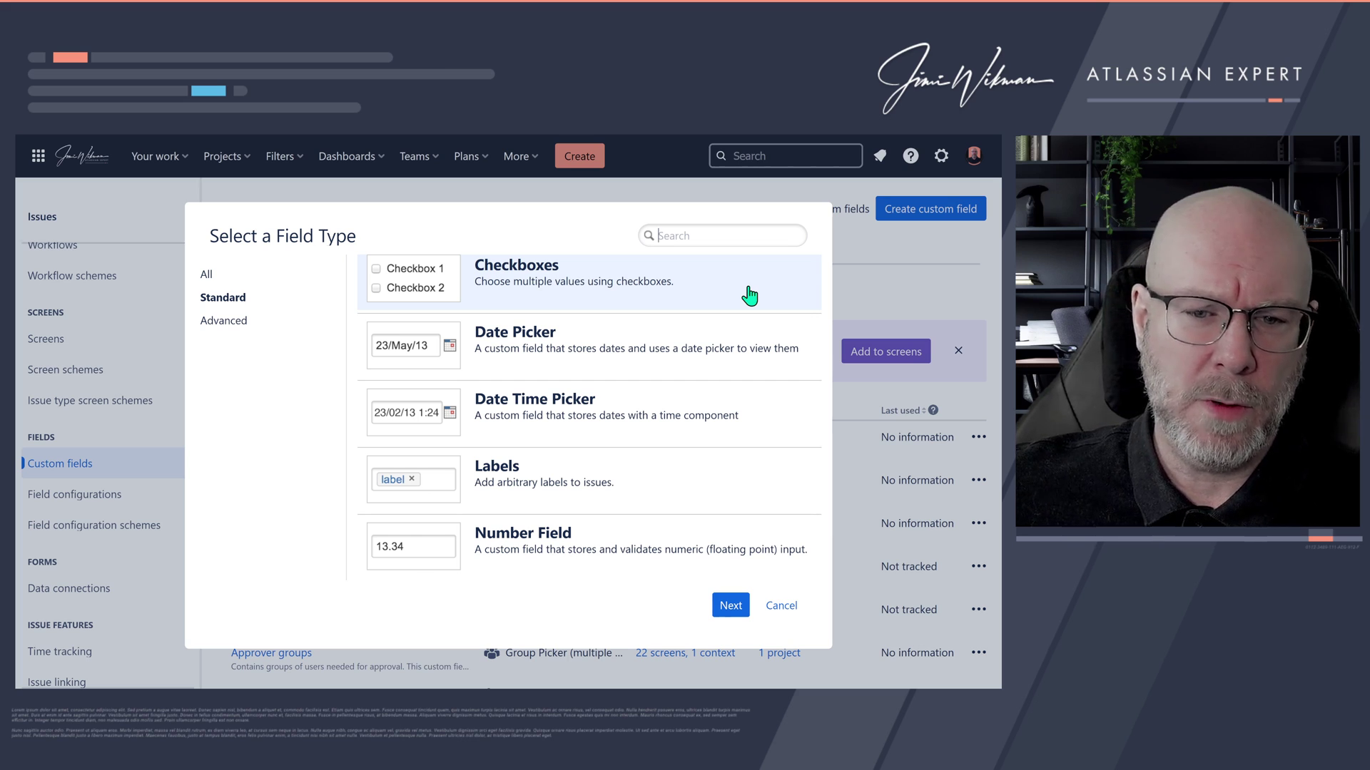
scroll(681, 378, "down", 3)
scroll(649, 413, "down", 5)
scroll(569, 443, "up", 8)
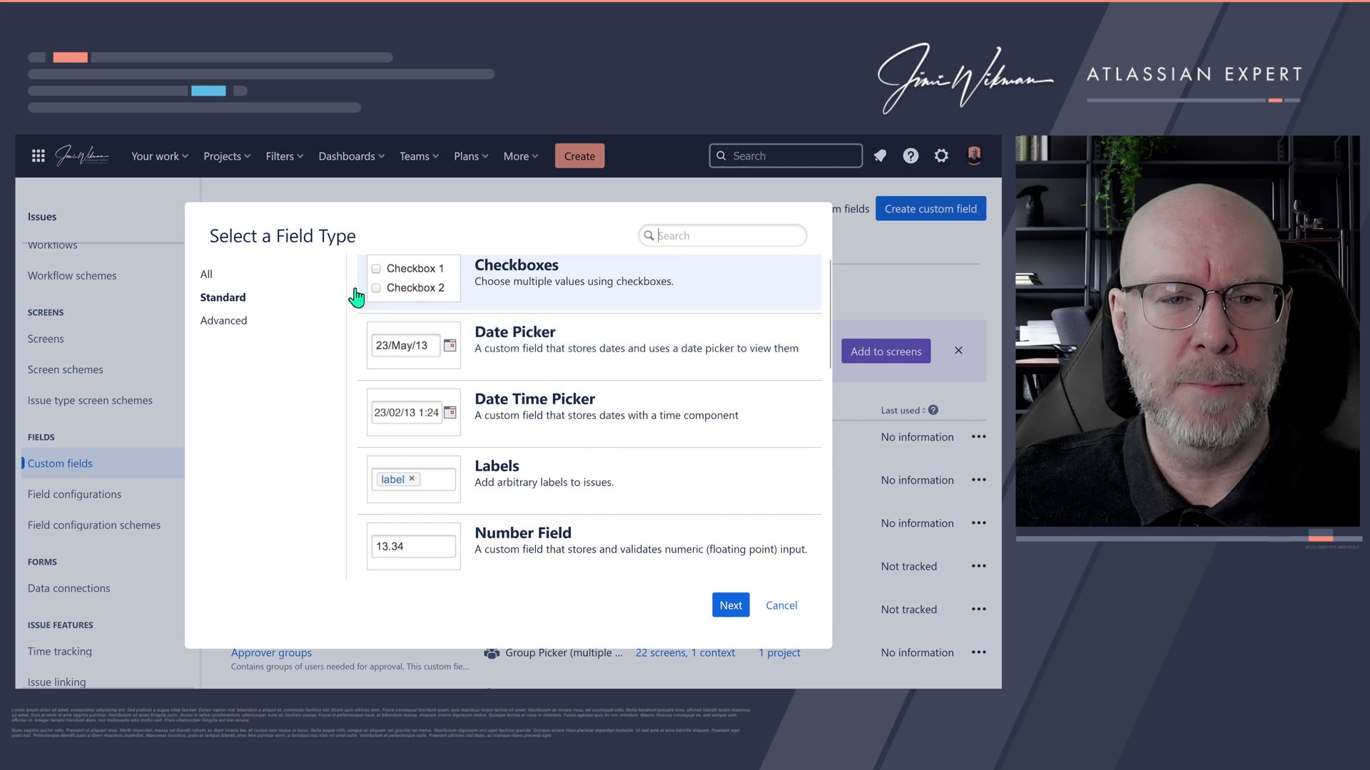
left_click(208, 277)
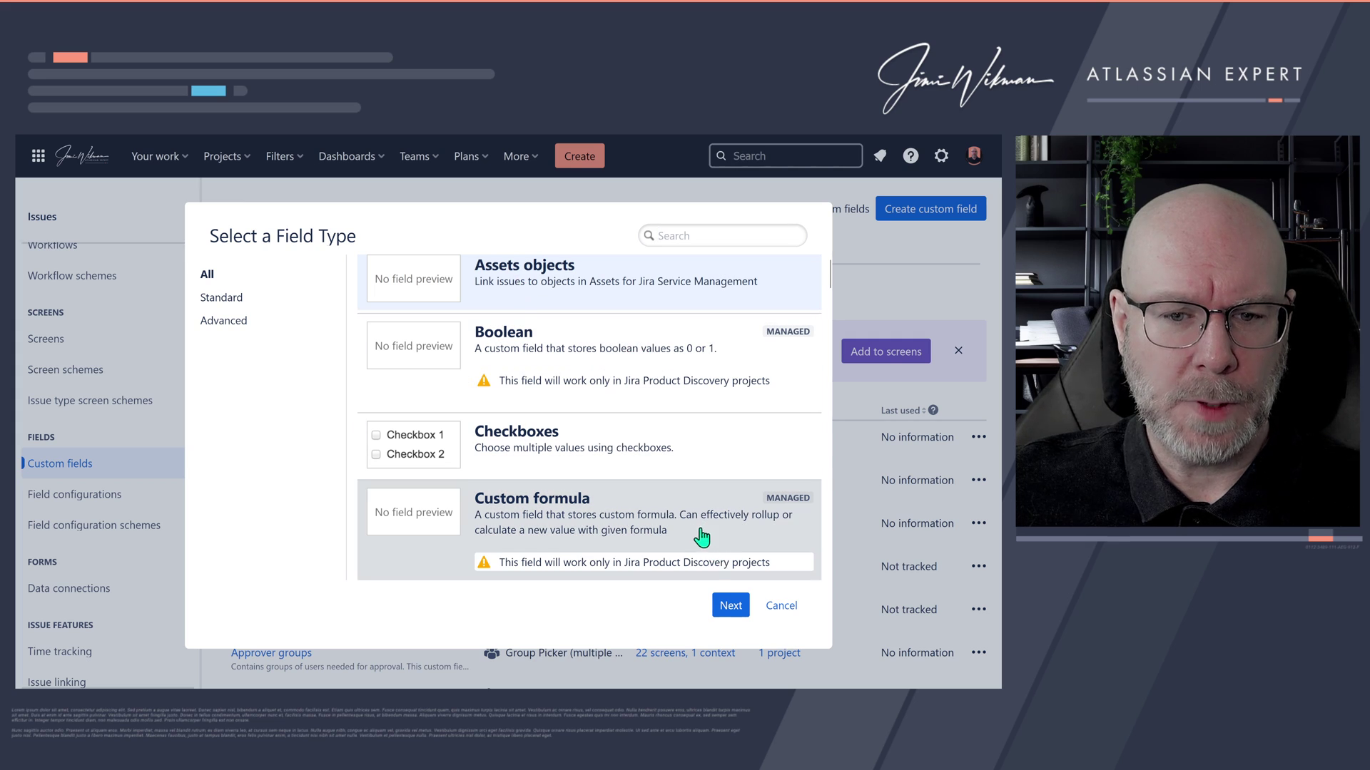
left_click(731, 607)
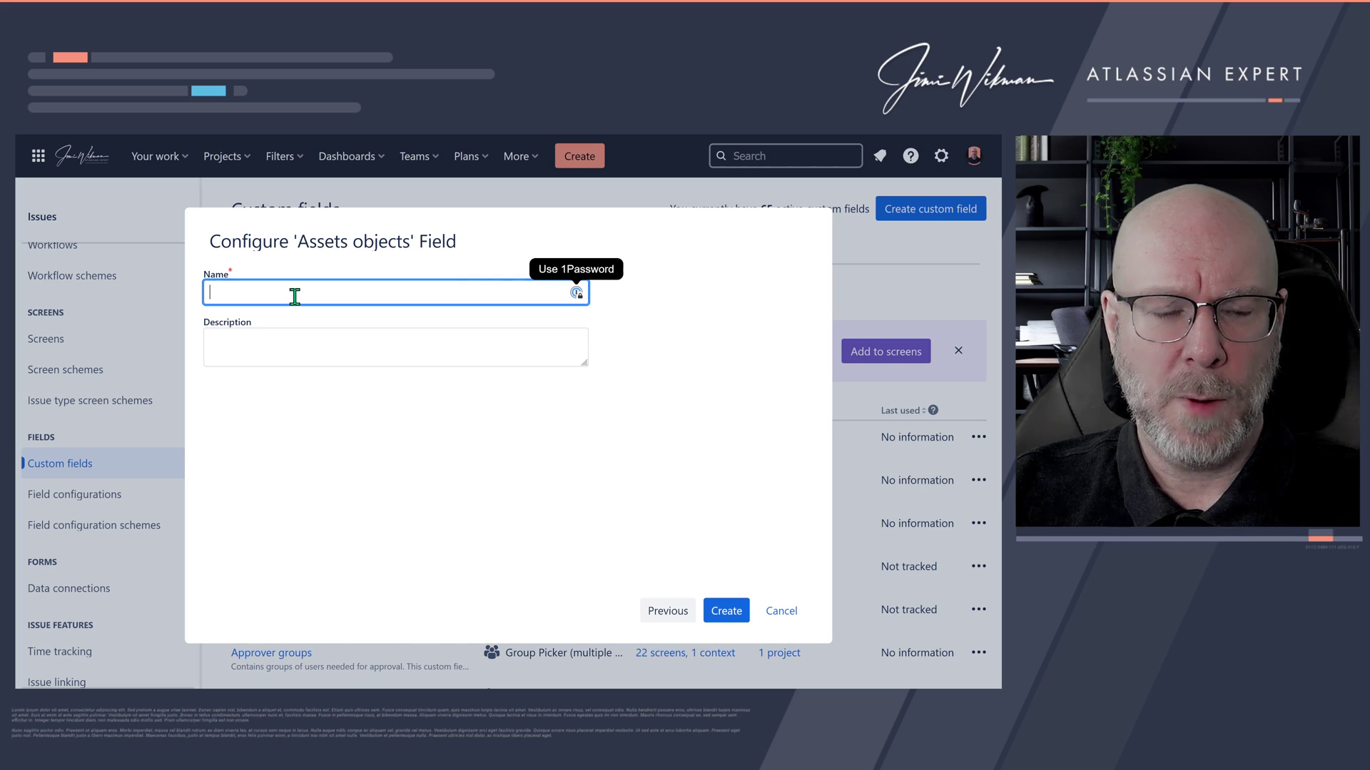
Step: Create the Assets objects field as "Jira Projects" with an empty description and associate it with all screens
type("Jira")
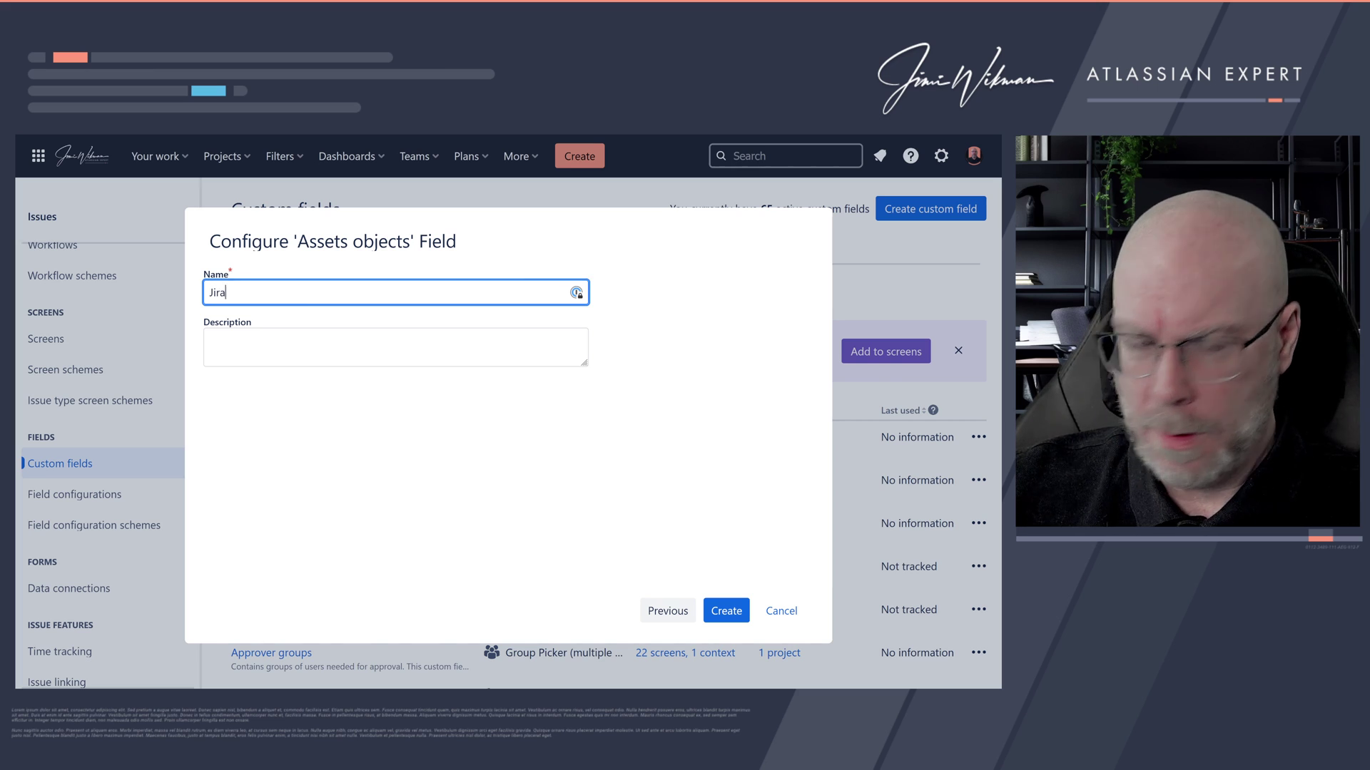
type(" Proje")
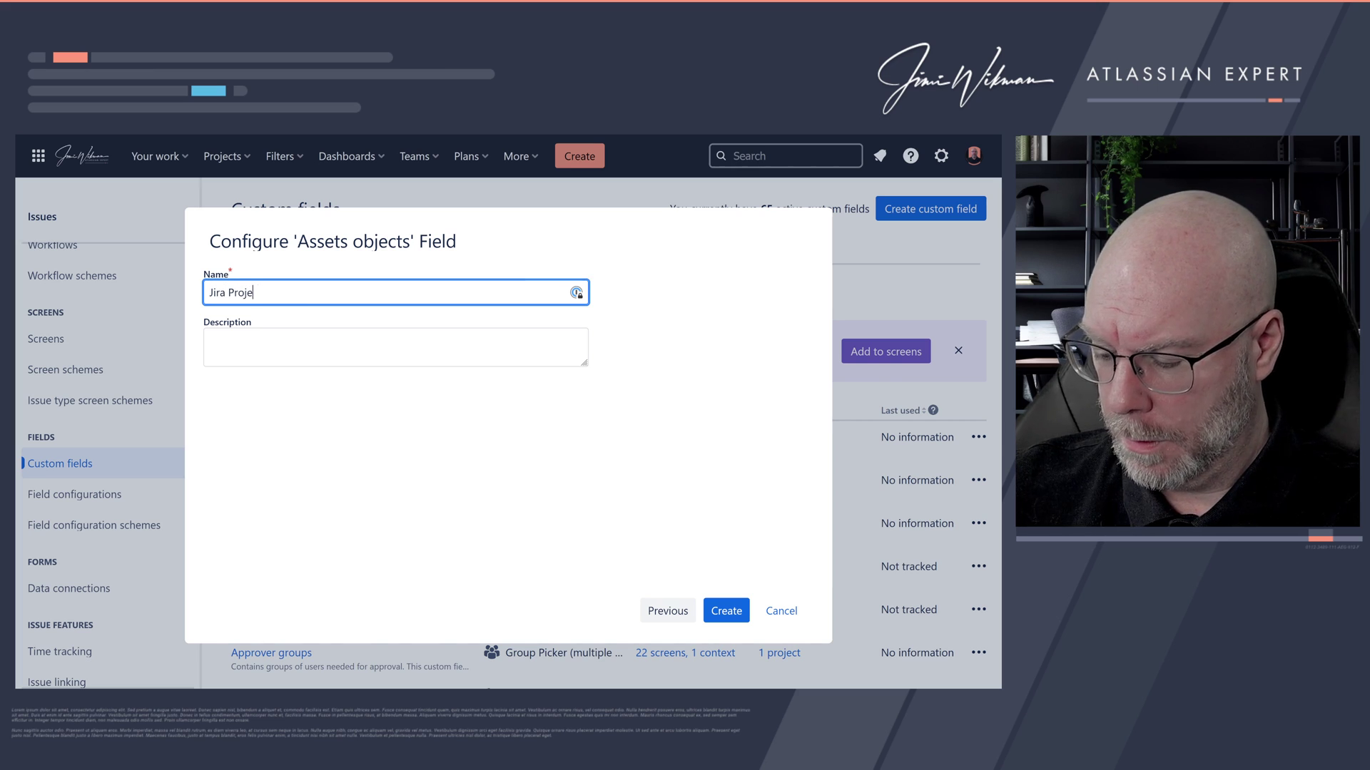
type("cts")
left_click(232, 342)
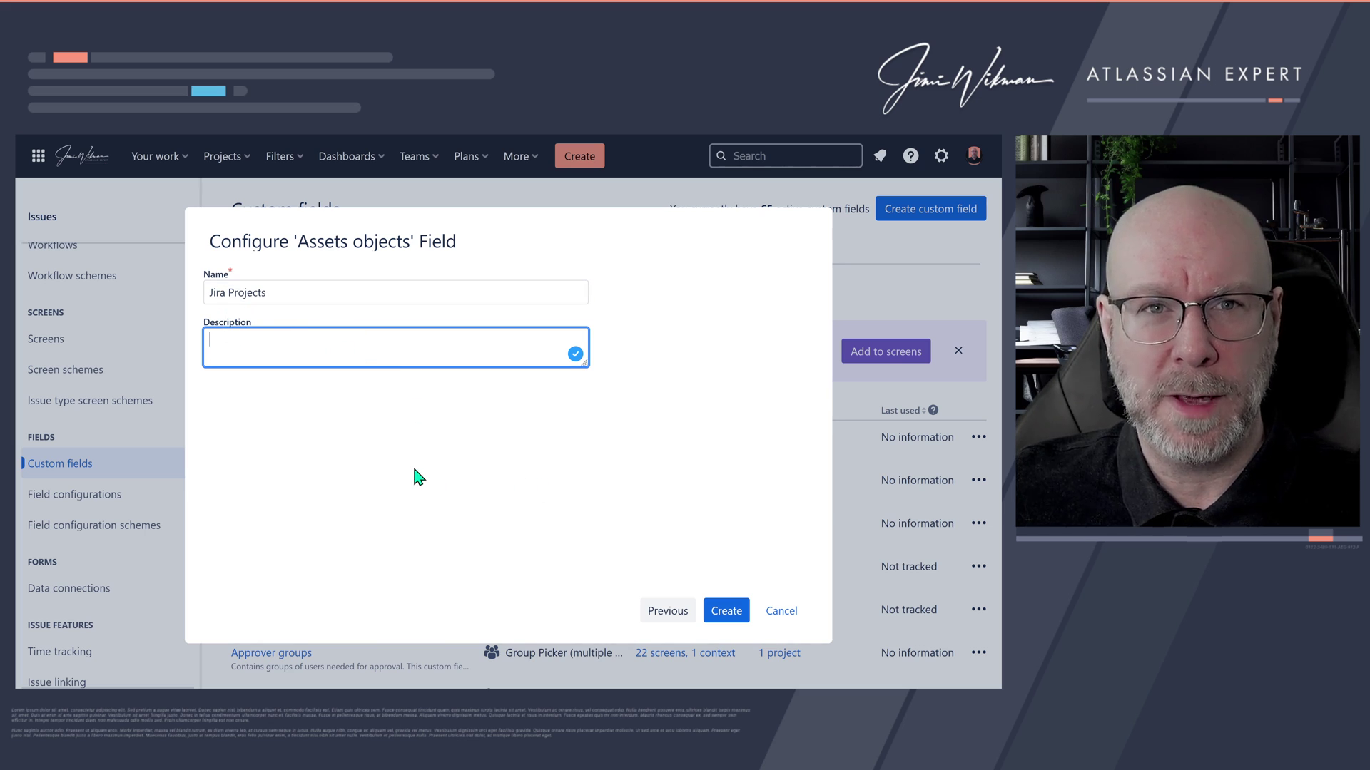
left_click(725, 611)
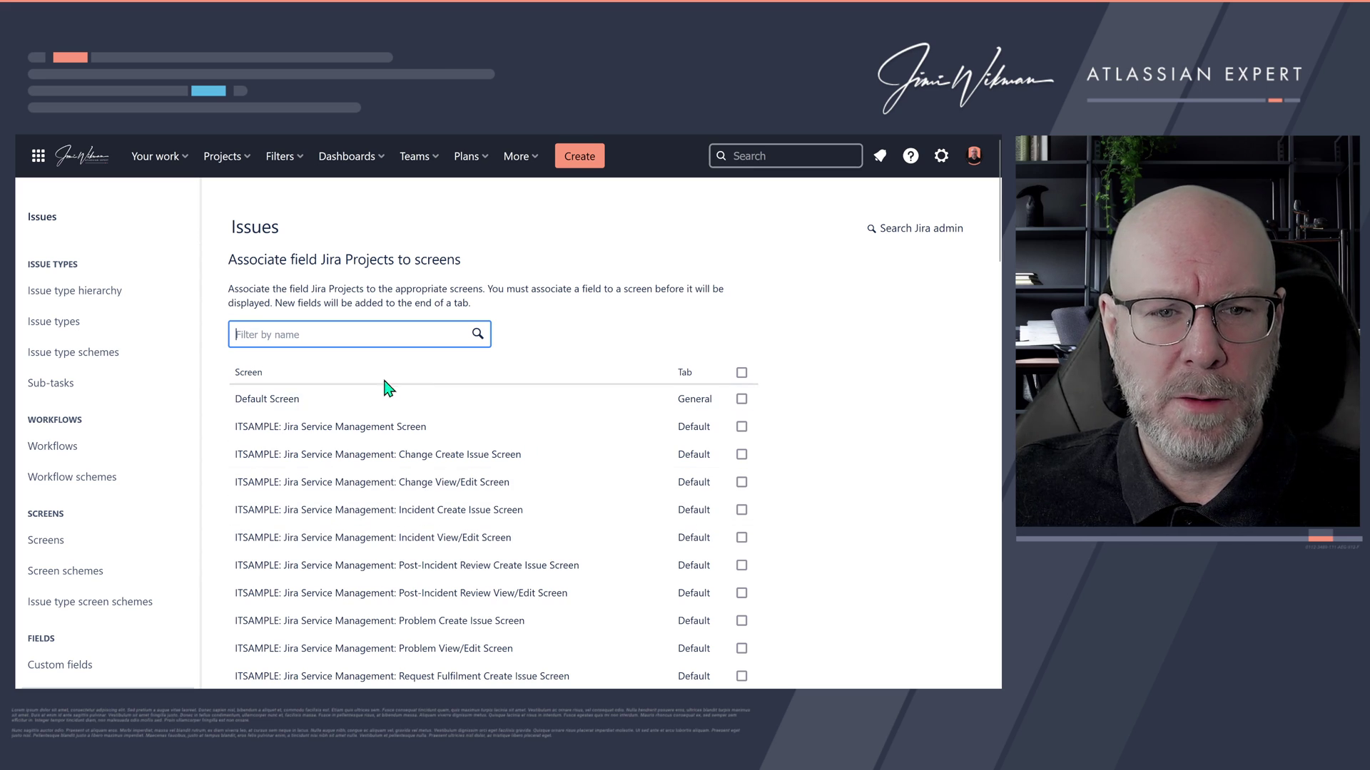
left_click(741, 373)
scroll(492, 425, "down", 15)
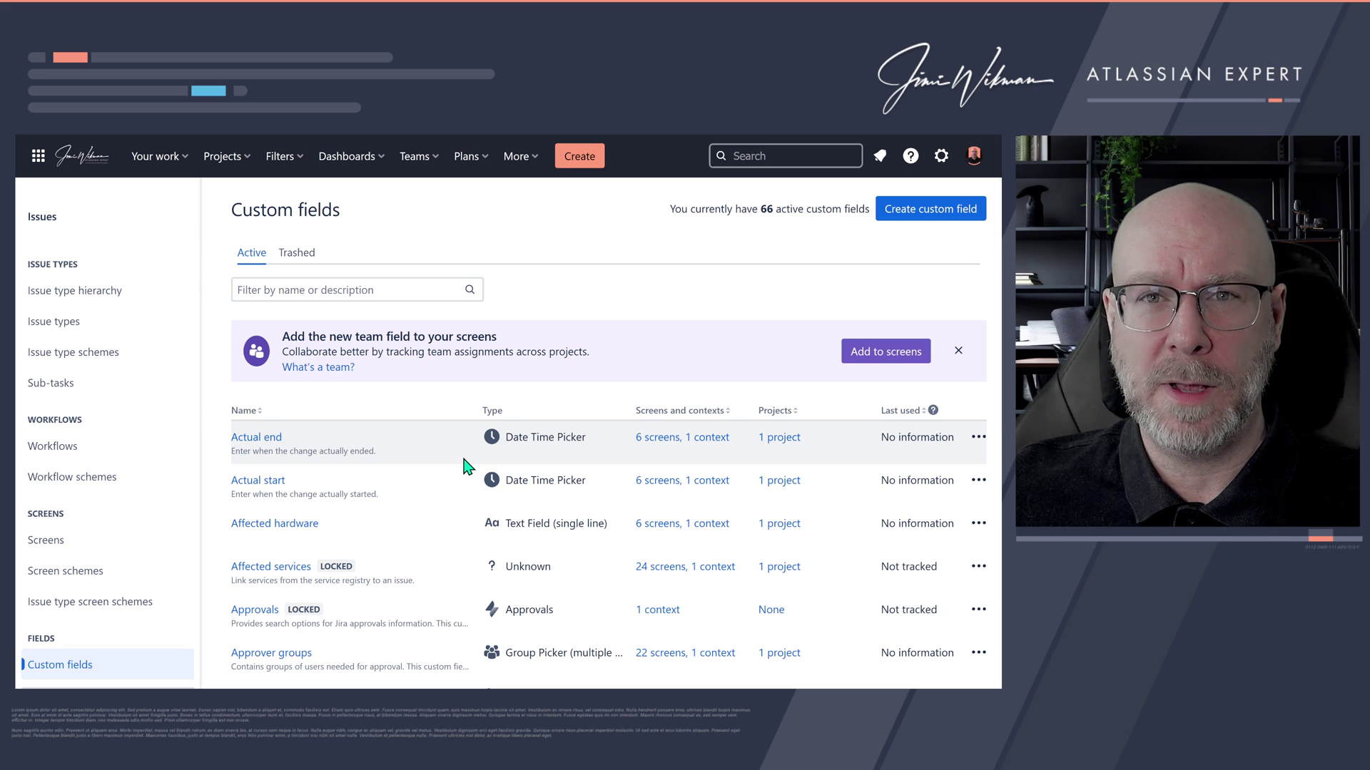
Step: Search the custom fields for "jira pro" and view which projects use the Jira Projects field
left_click(322, 291)
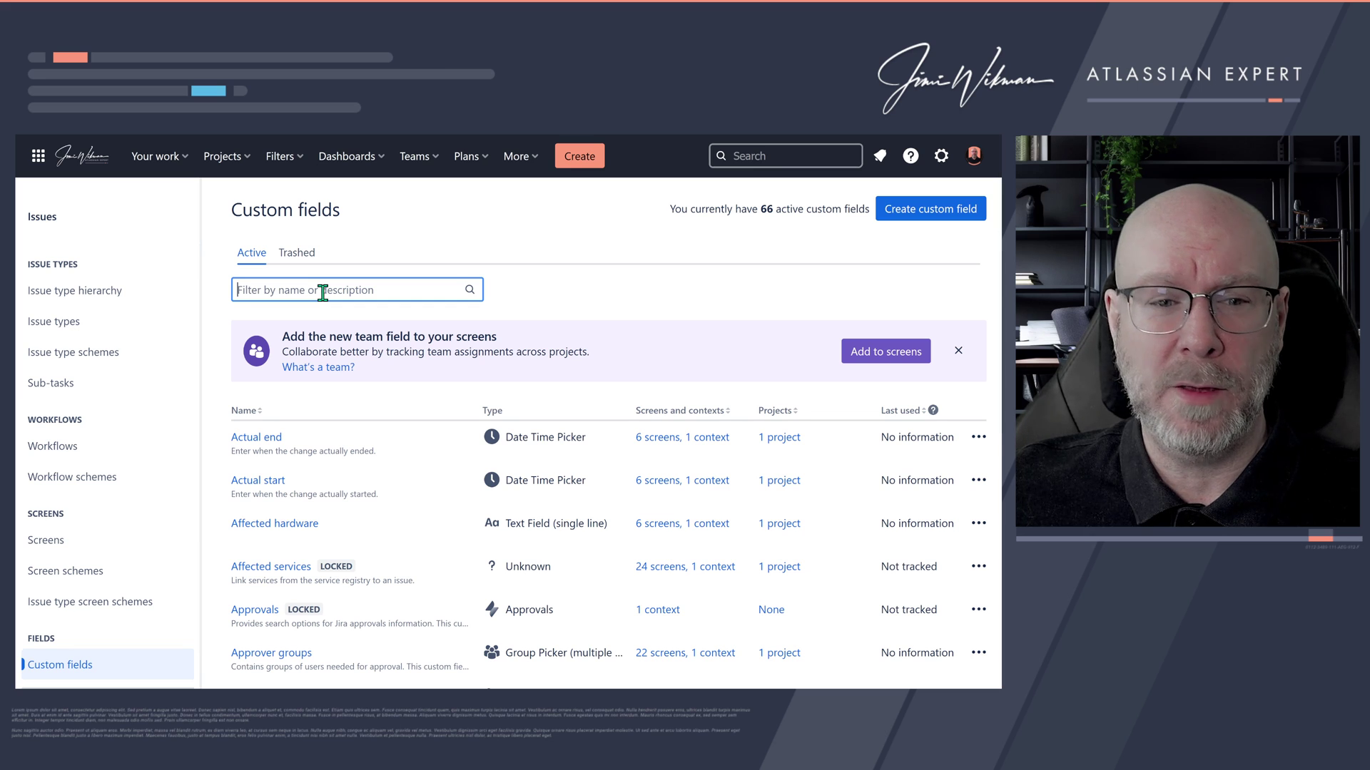
type("jira")
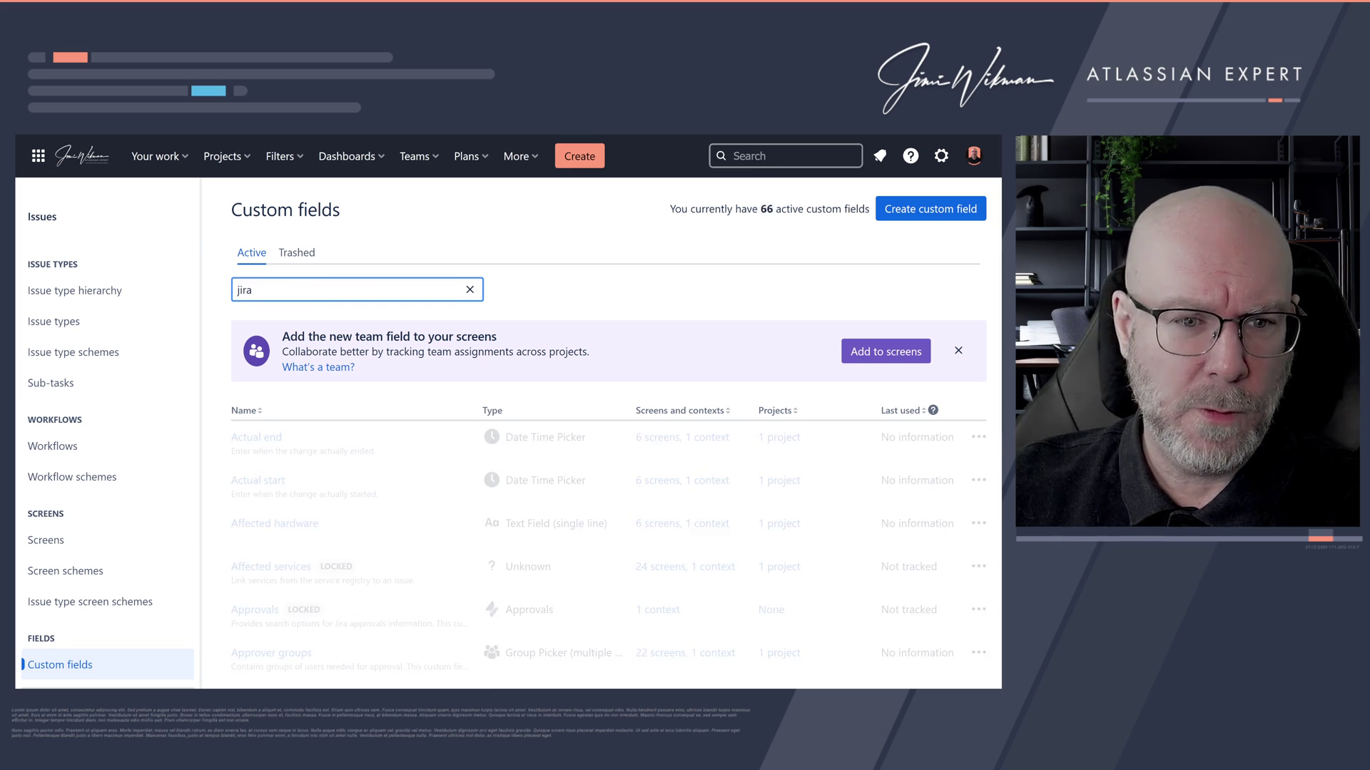
type(" pro")
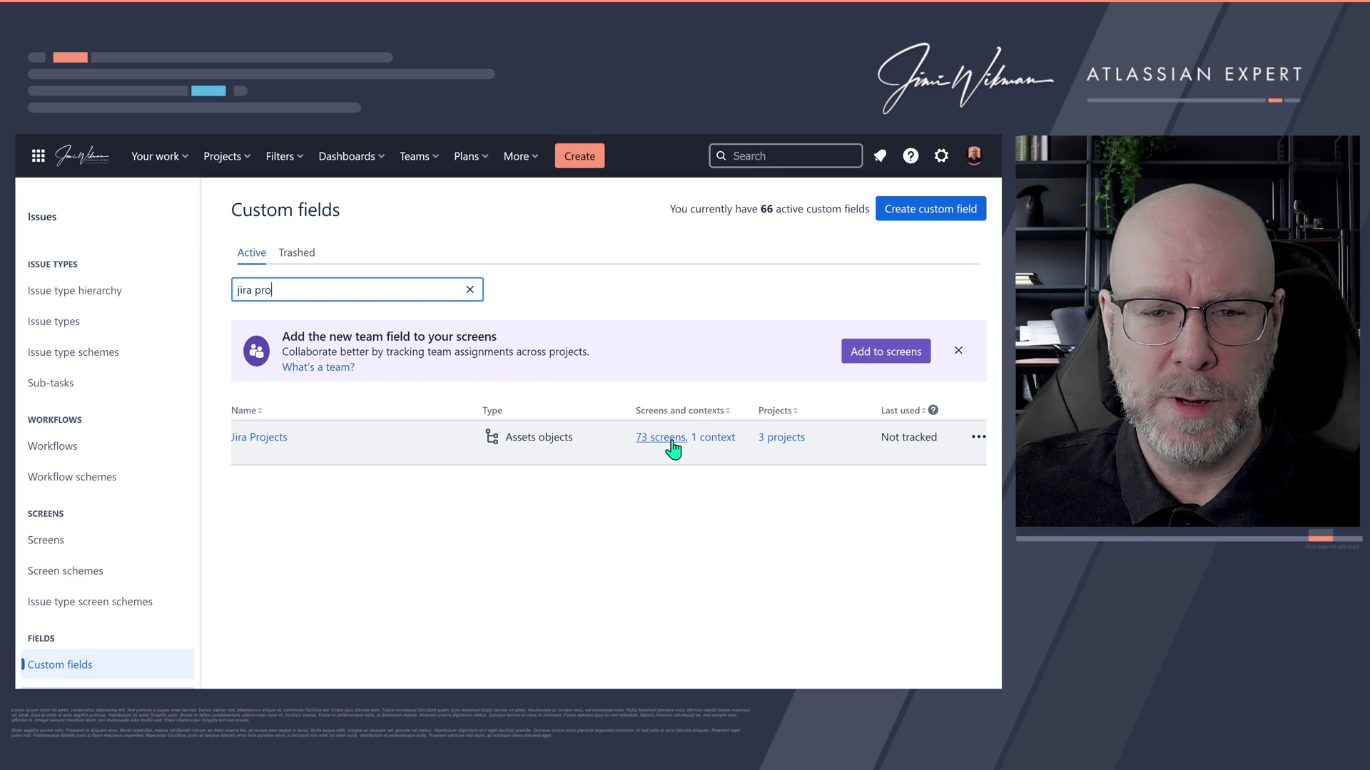
left_click(782, 449)
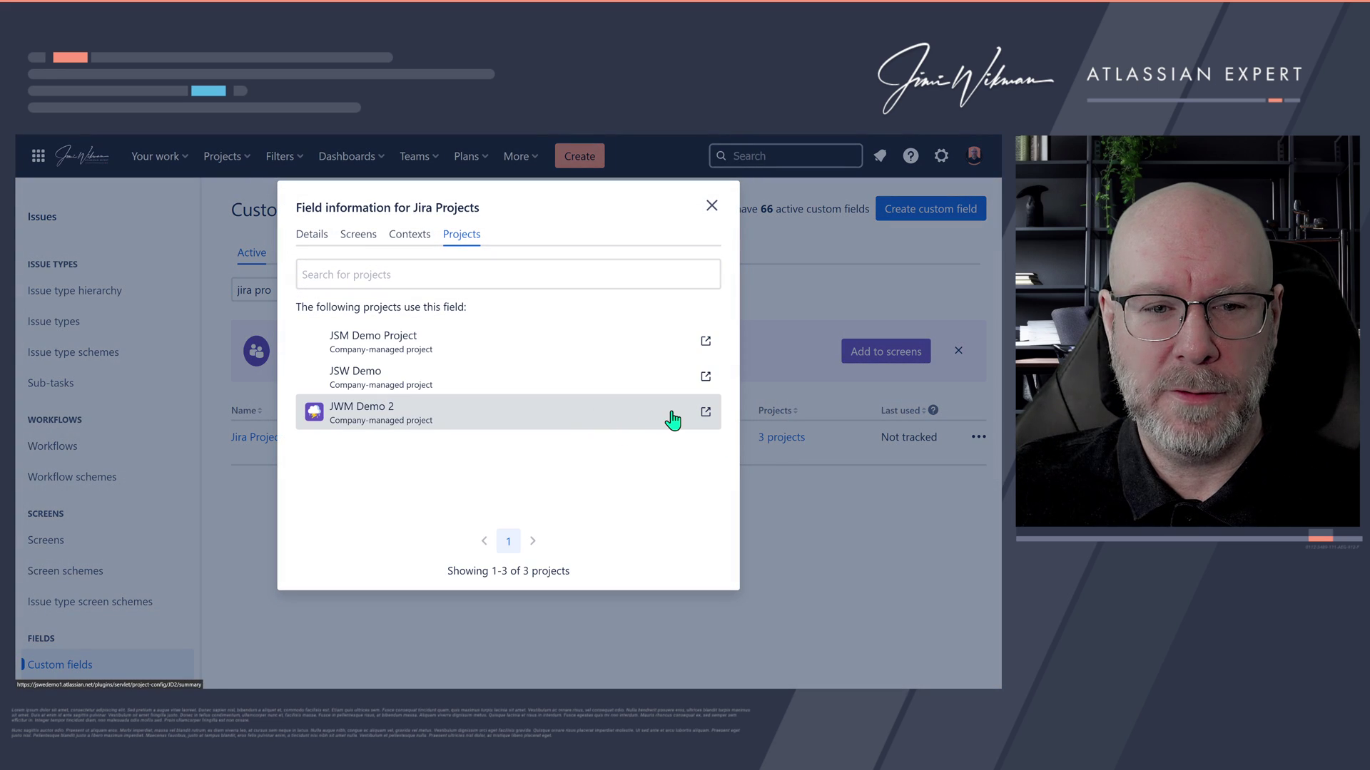
left_click(711, 206)
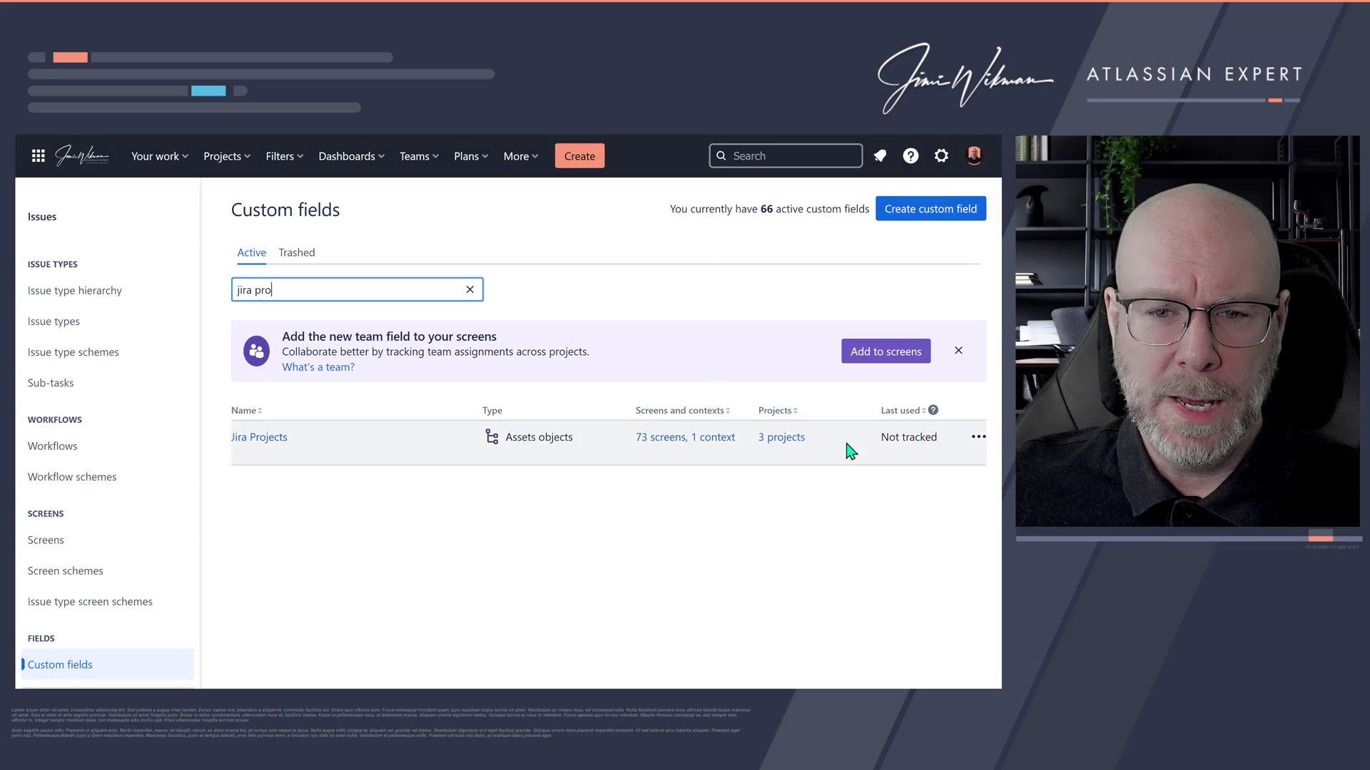
Step: Open the contexts and default value of the Jira Projects field and review its Assets object configuration settings
left_click(978, 438)
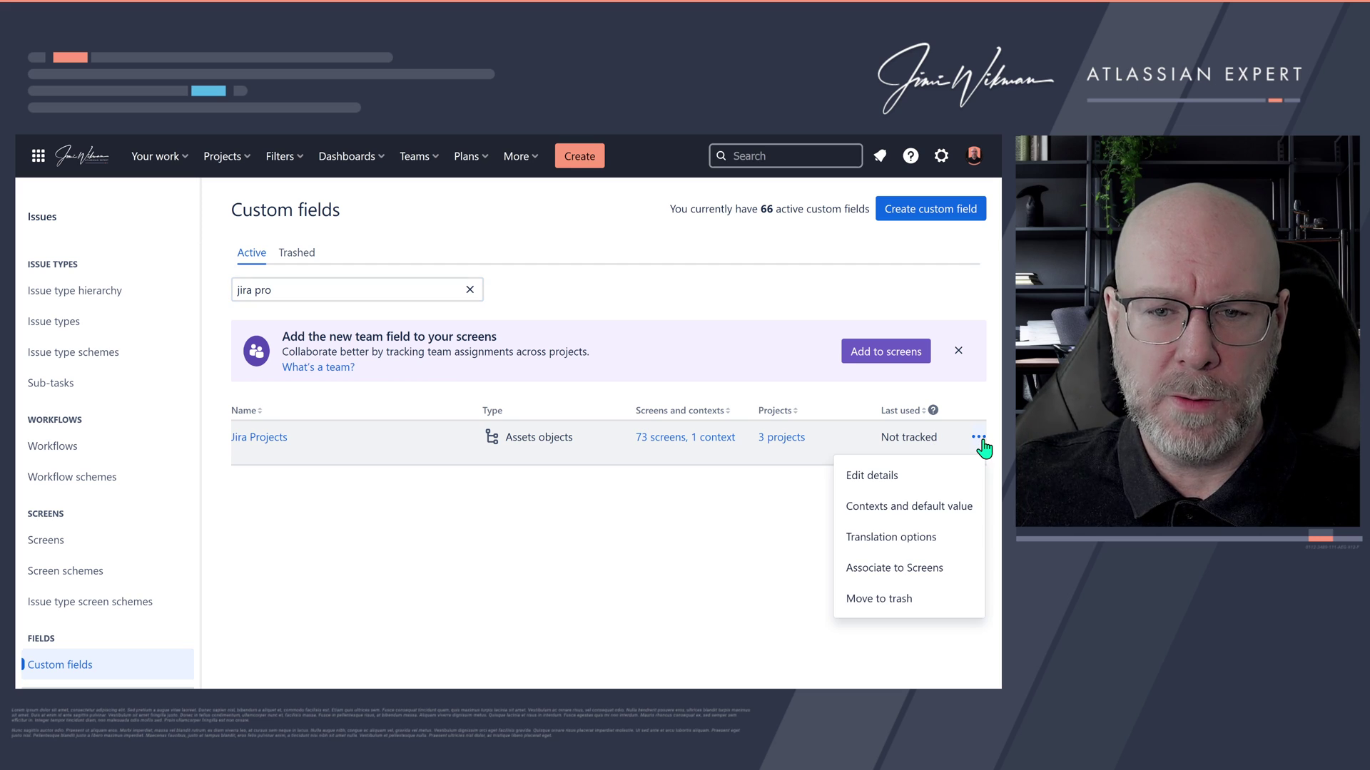
left_click(927, 520)
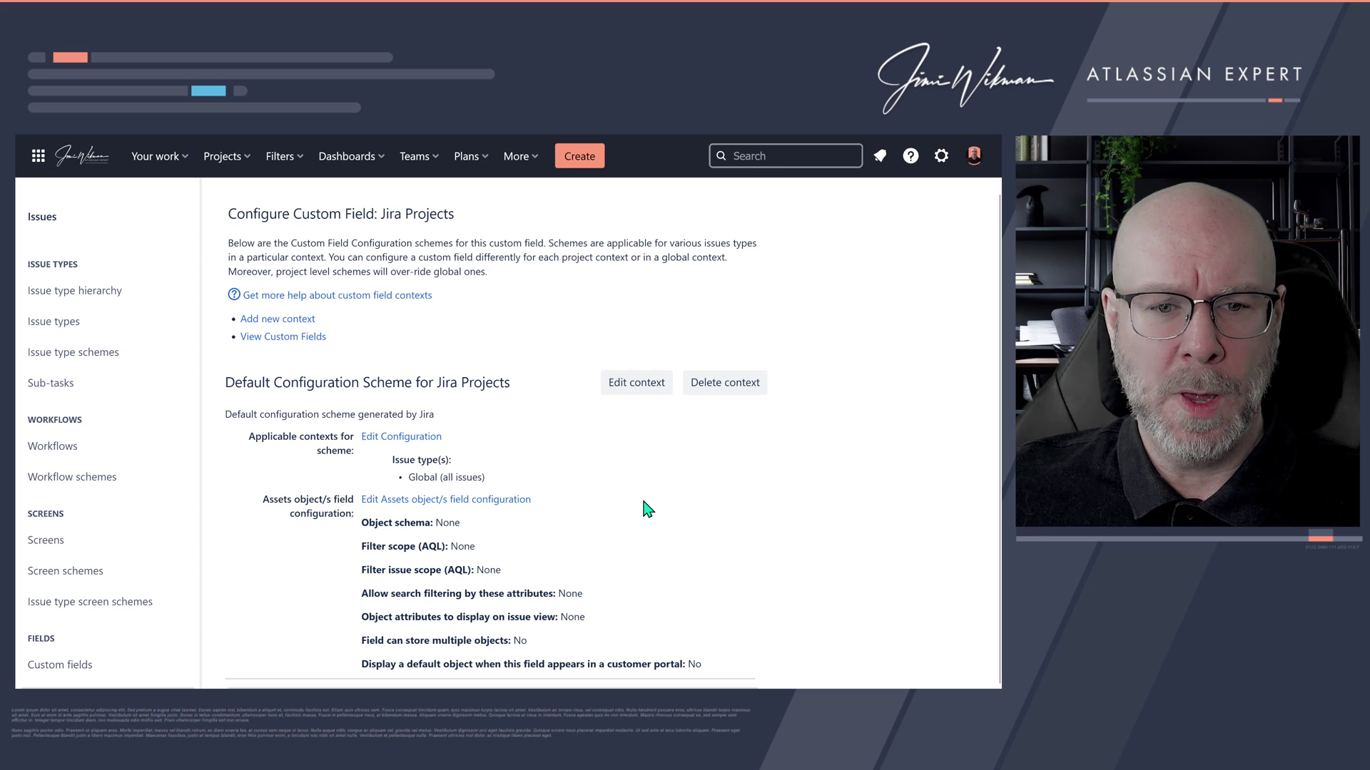
left_click_drag(700, 666, 361, 528)
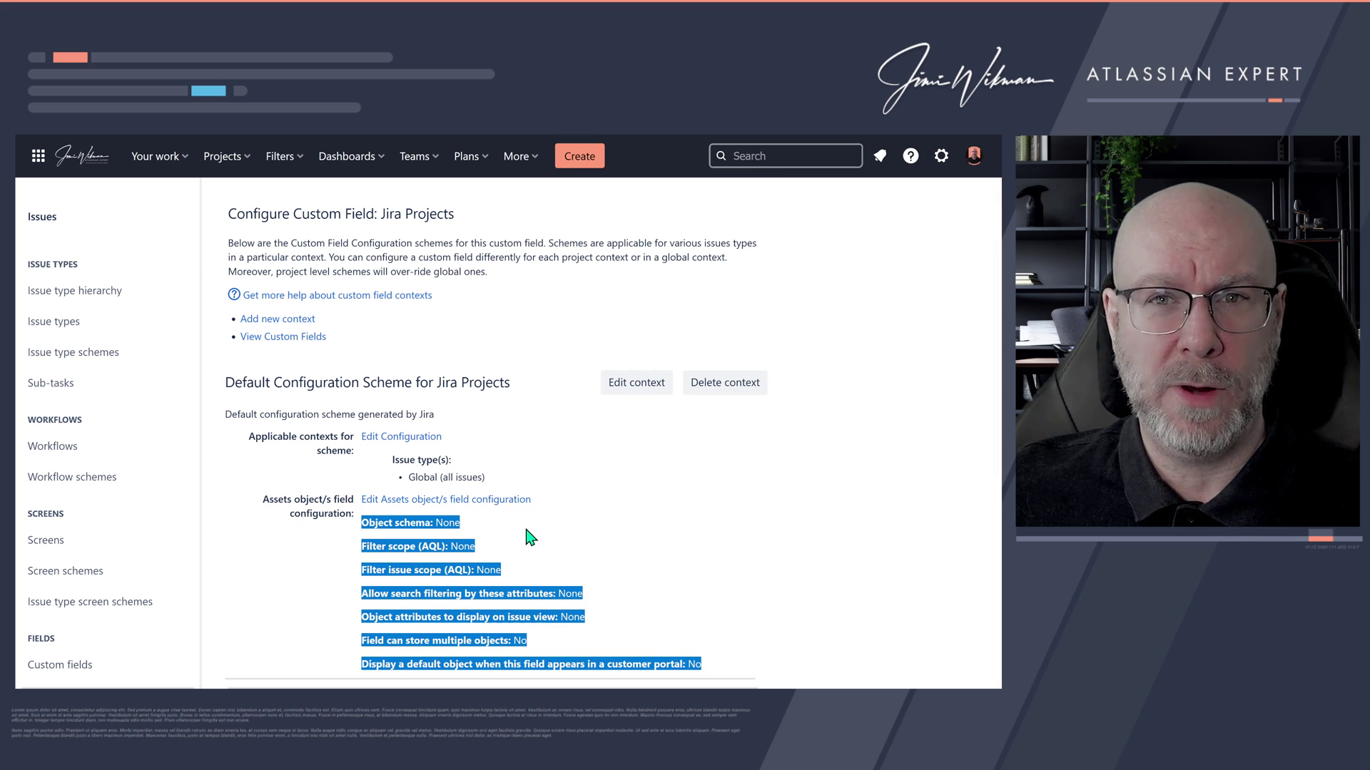
left_click(584, 565)
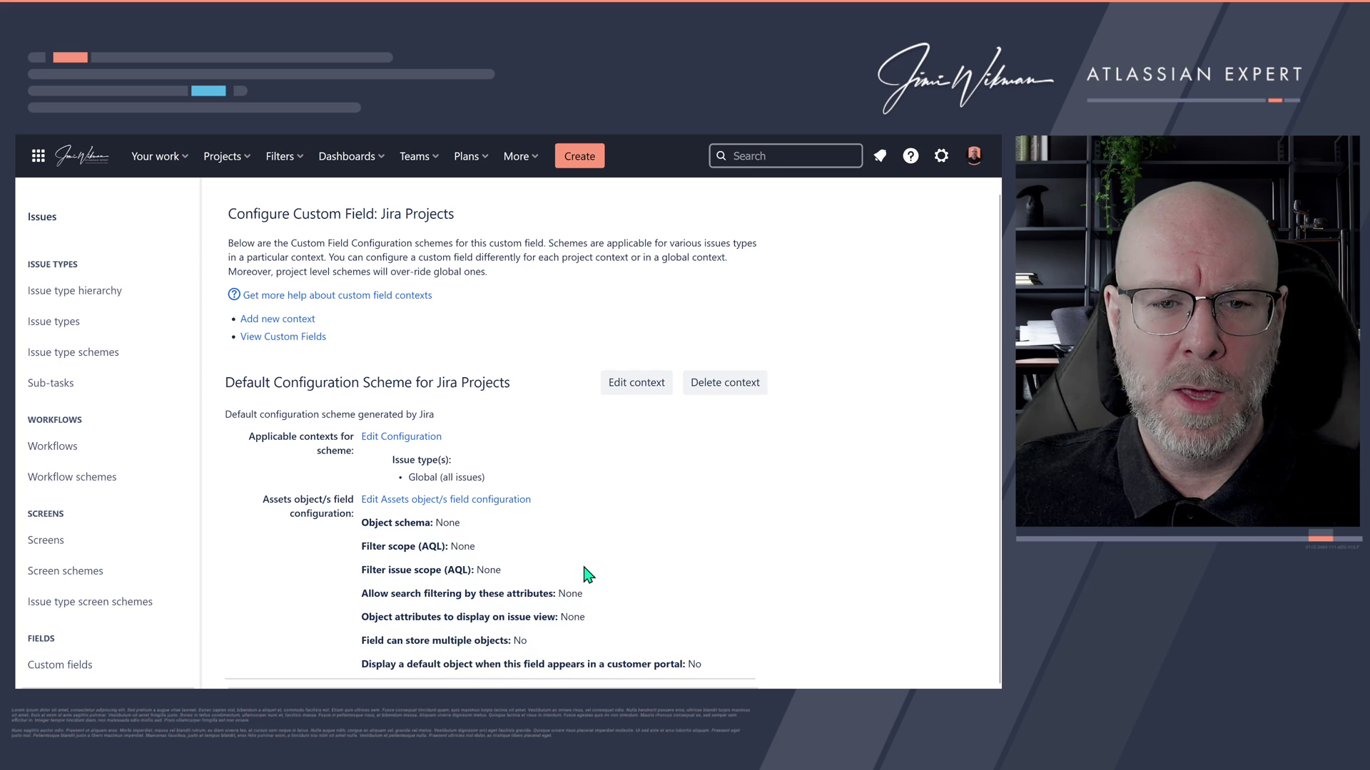
left_click_drag(713, 663, 361, 538)
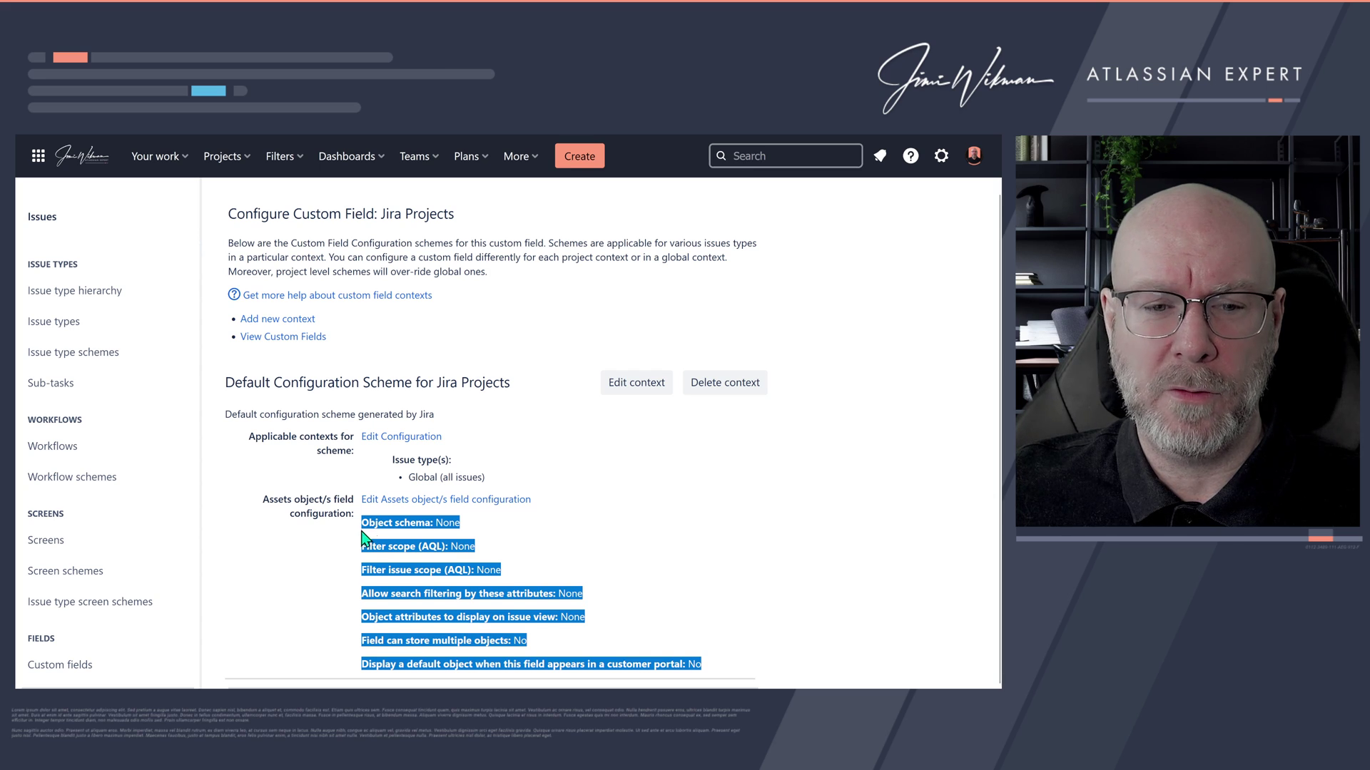
left_click(519, 553)
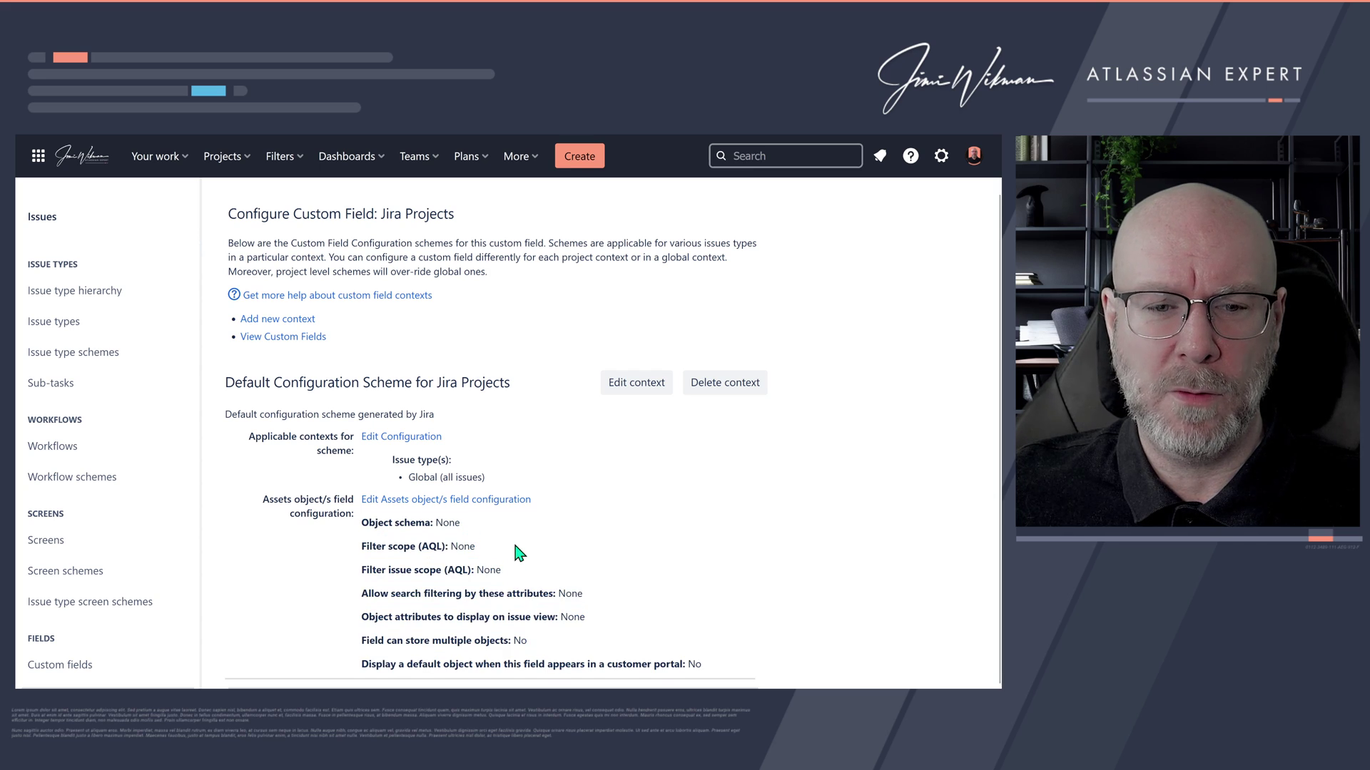
Step: Examine the issue type and project context options in the default configuration scheme of Jira Projects, keeping Global context selected
left_click(413, 442)
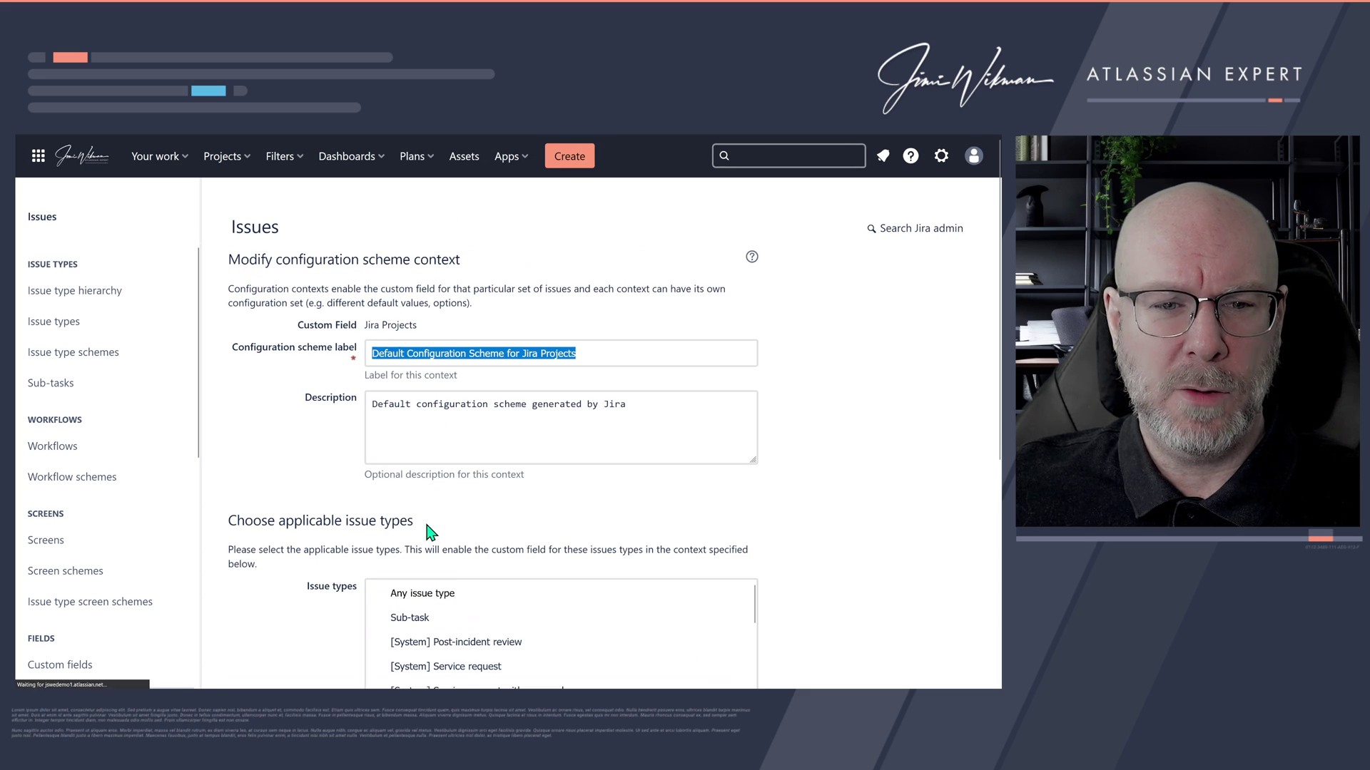
scroll(386, 506, "down", 5)
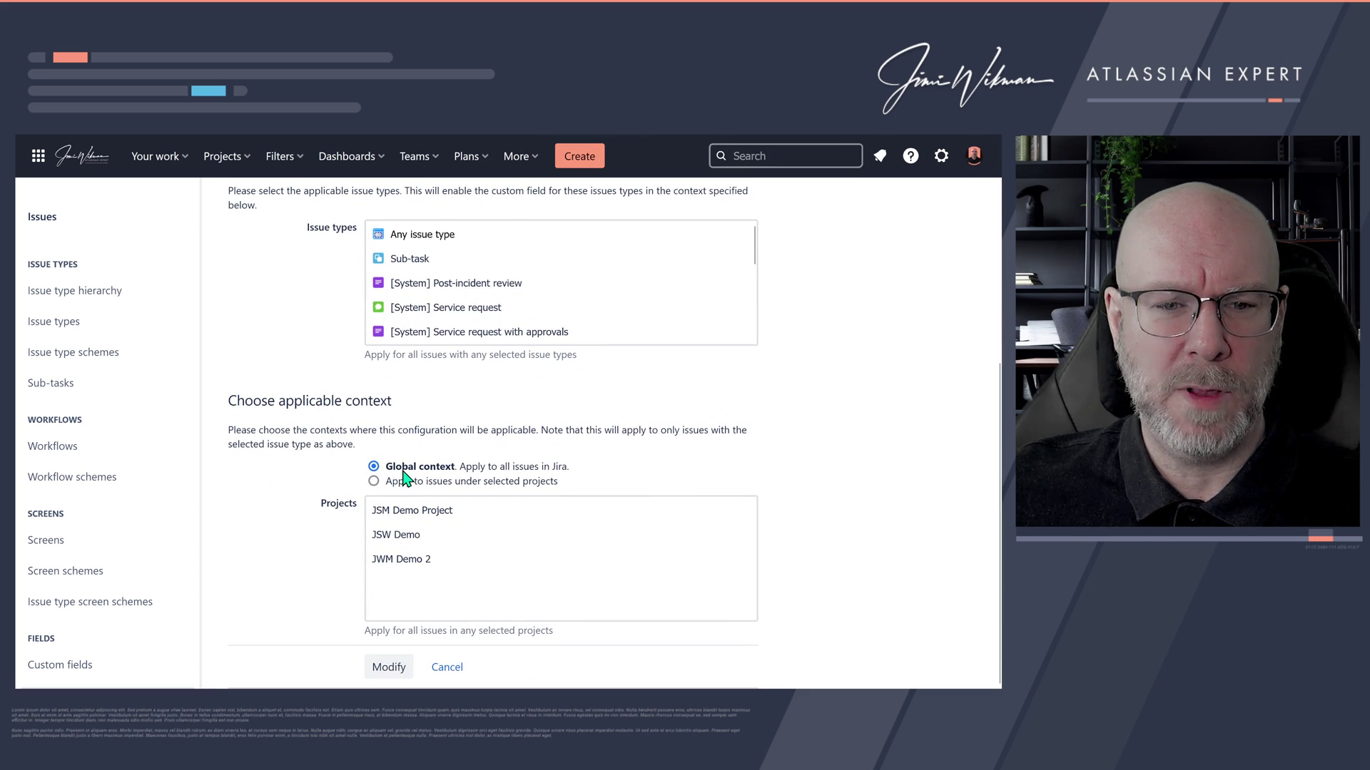
left_click(374, 482)
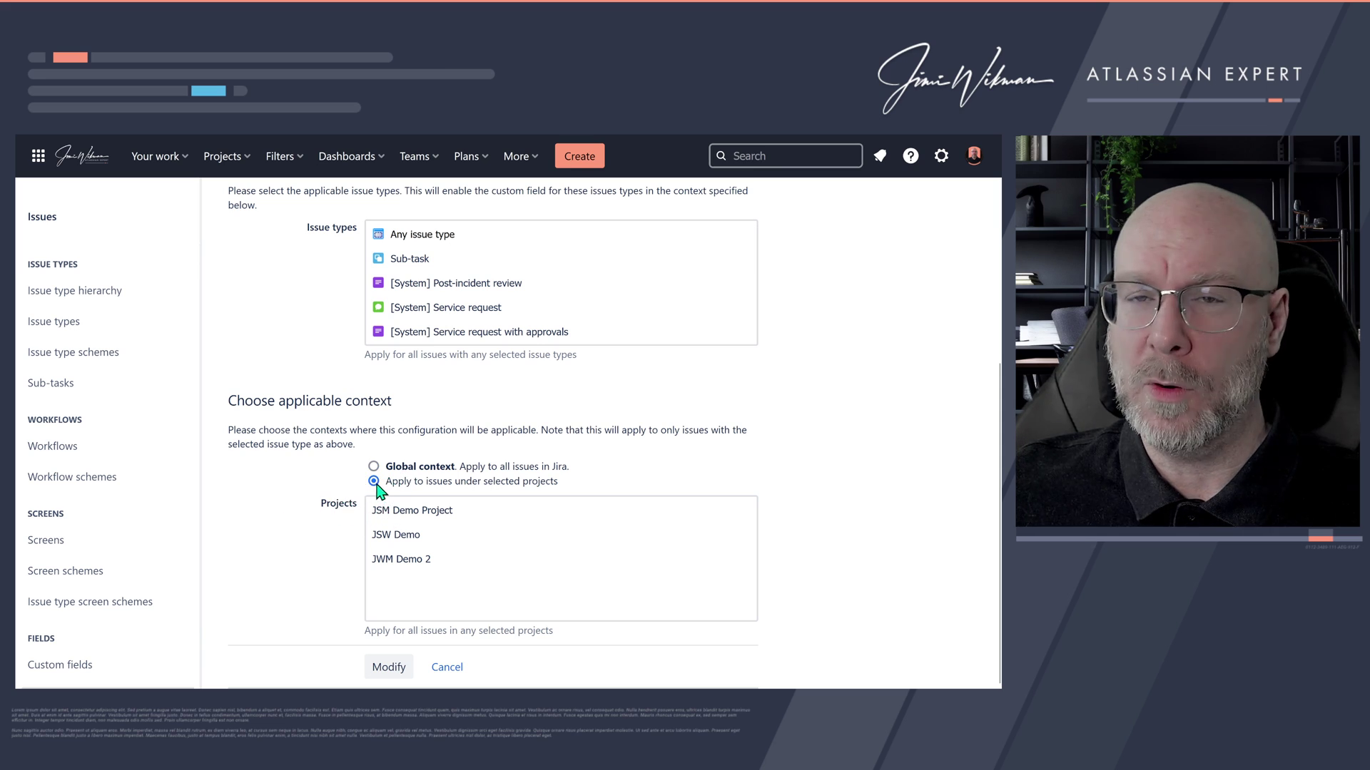
left_click(374, 466)
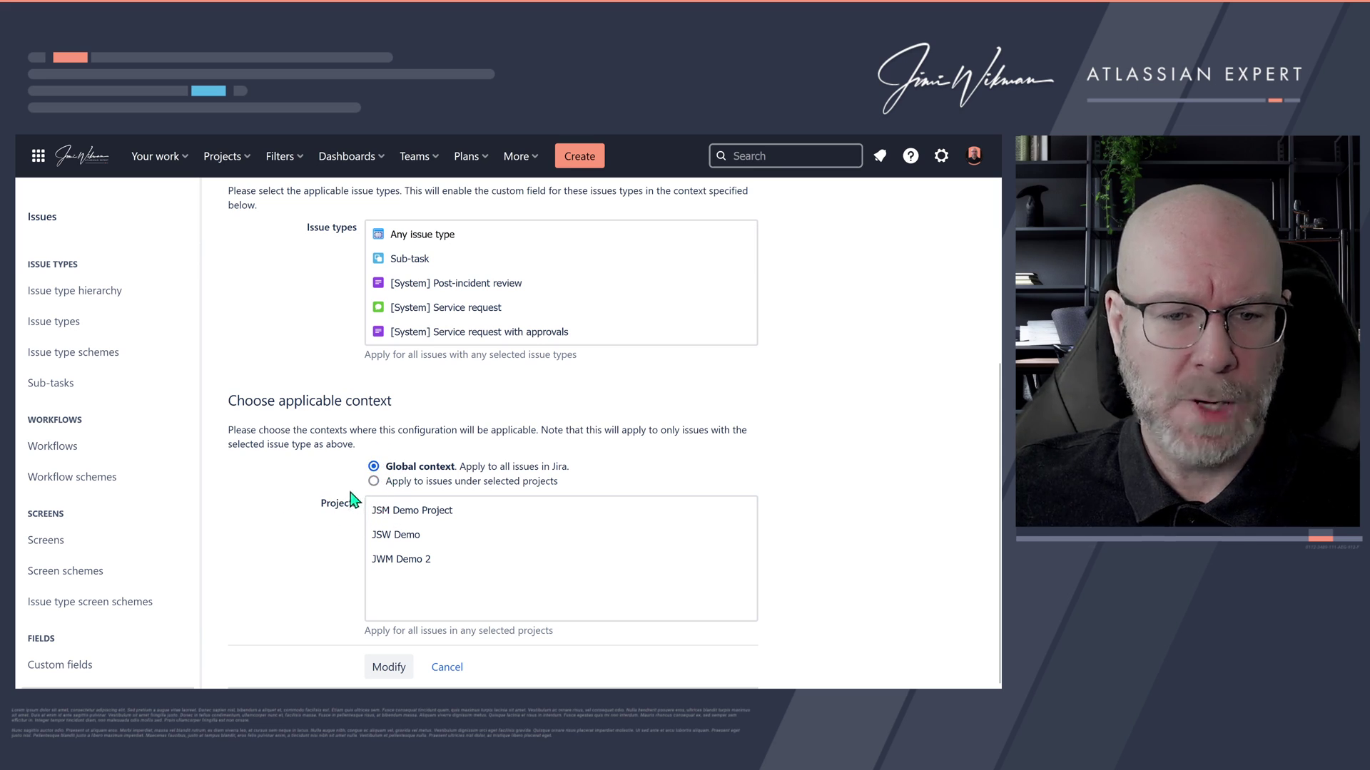
scroll(330, 489, "up", 5)
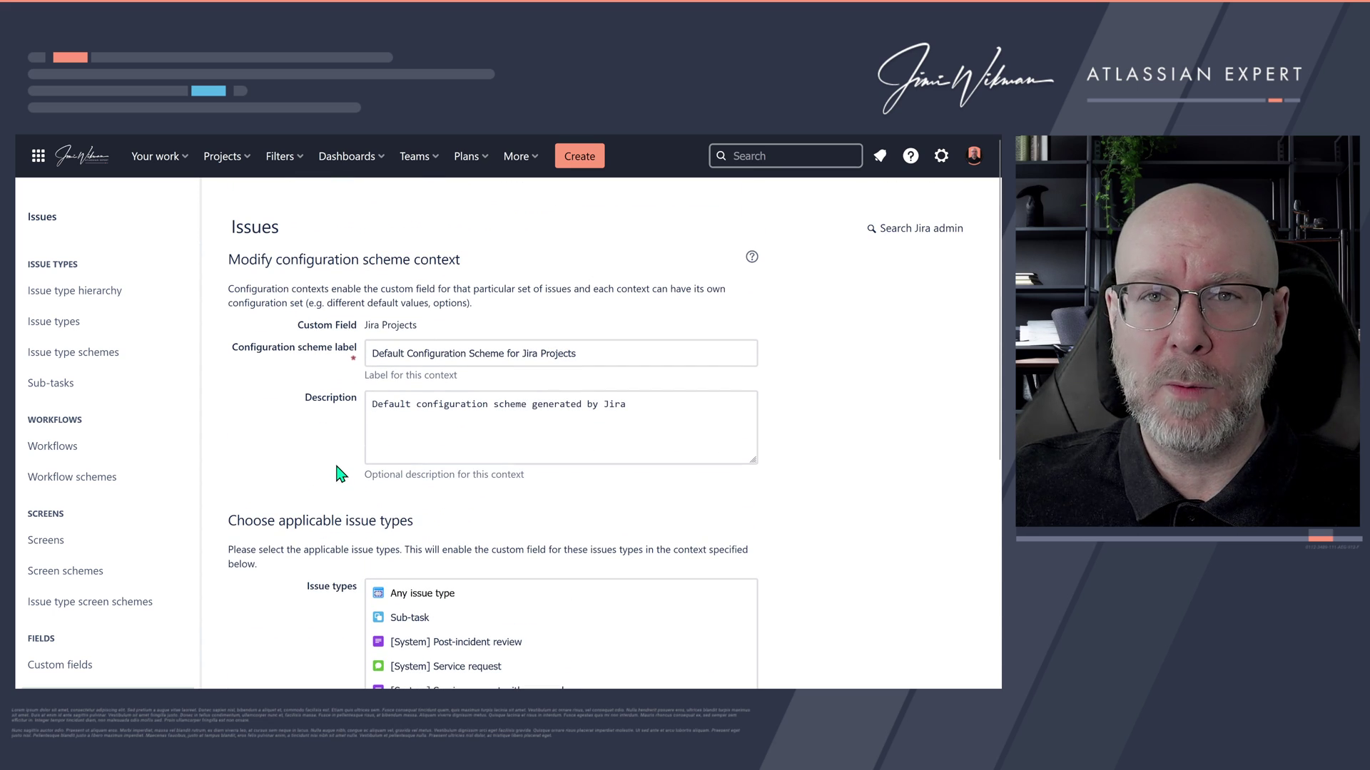
scroll(338, 475, "down", 3)
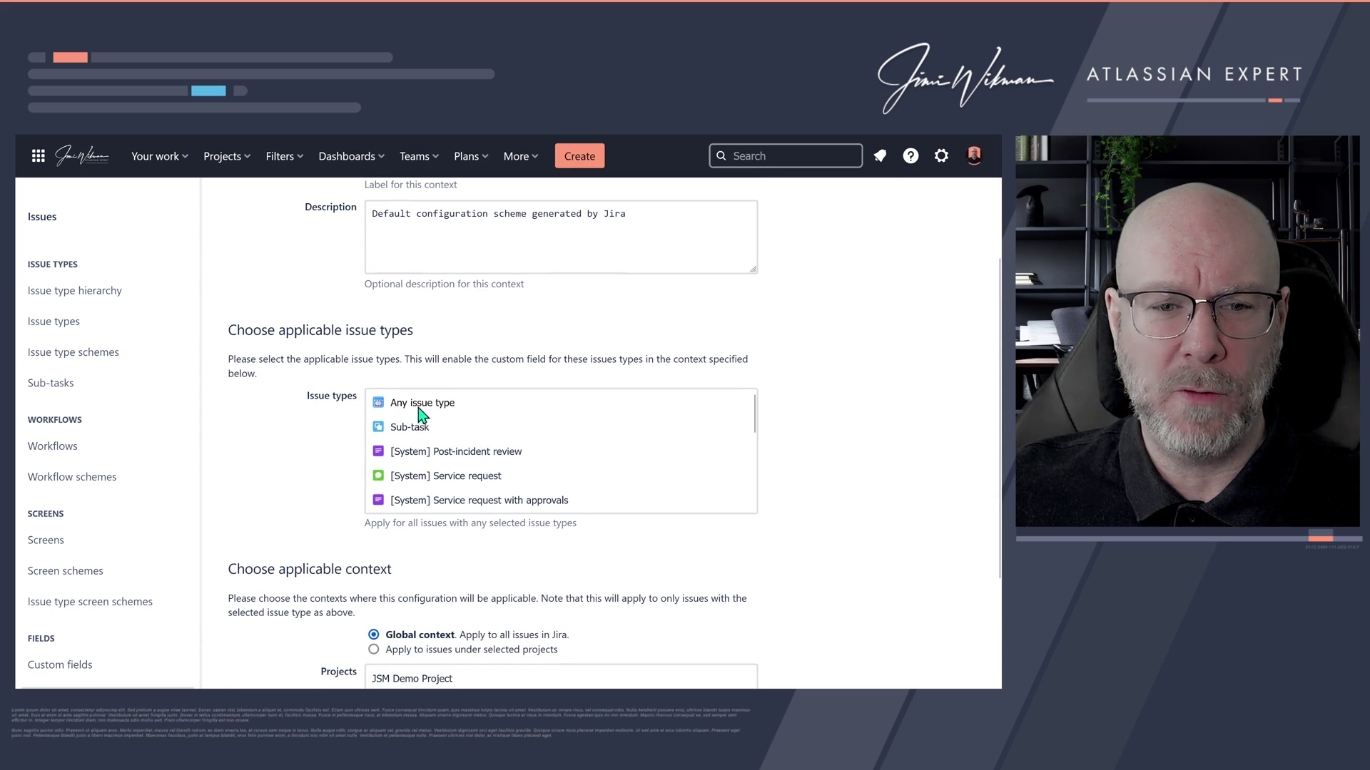
scroll(329, 536, "down", 3)
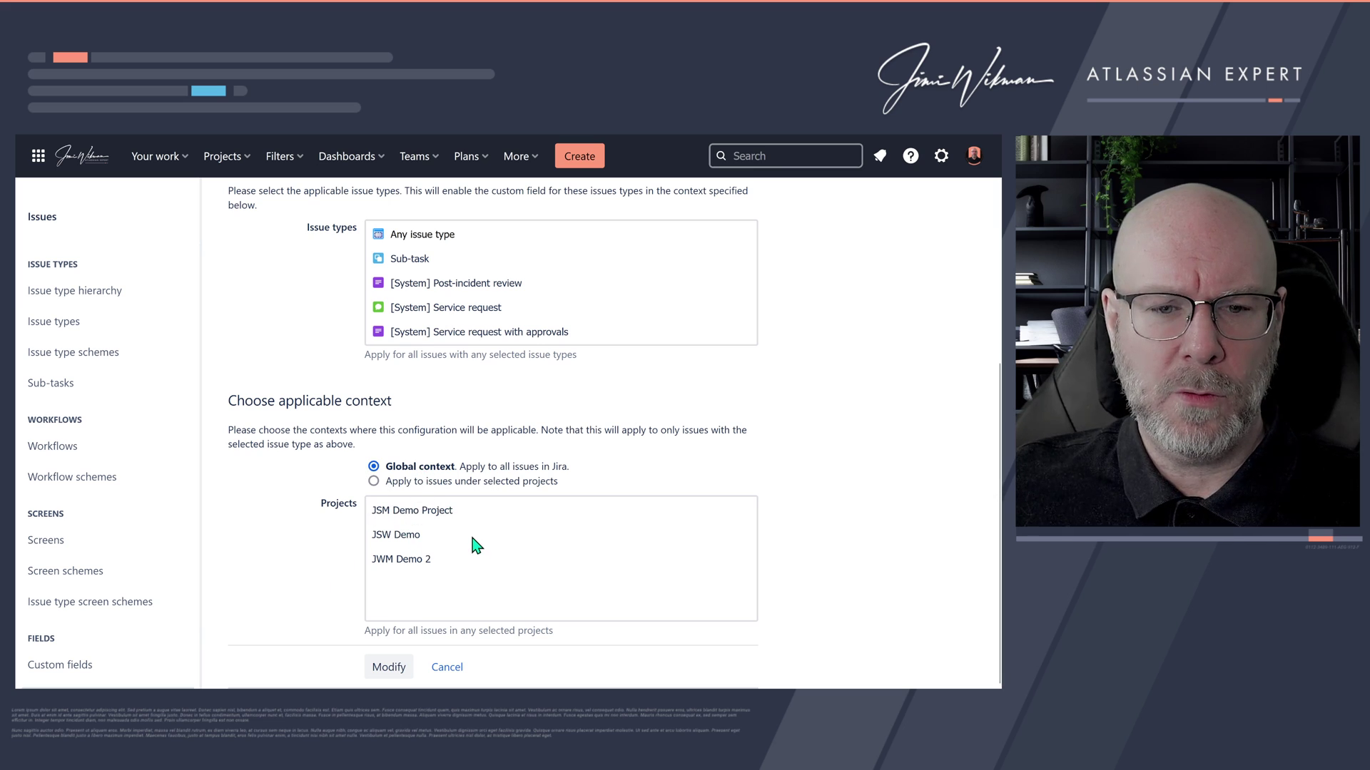
scroll(324, 513, "up", 5)
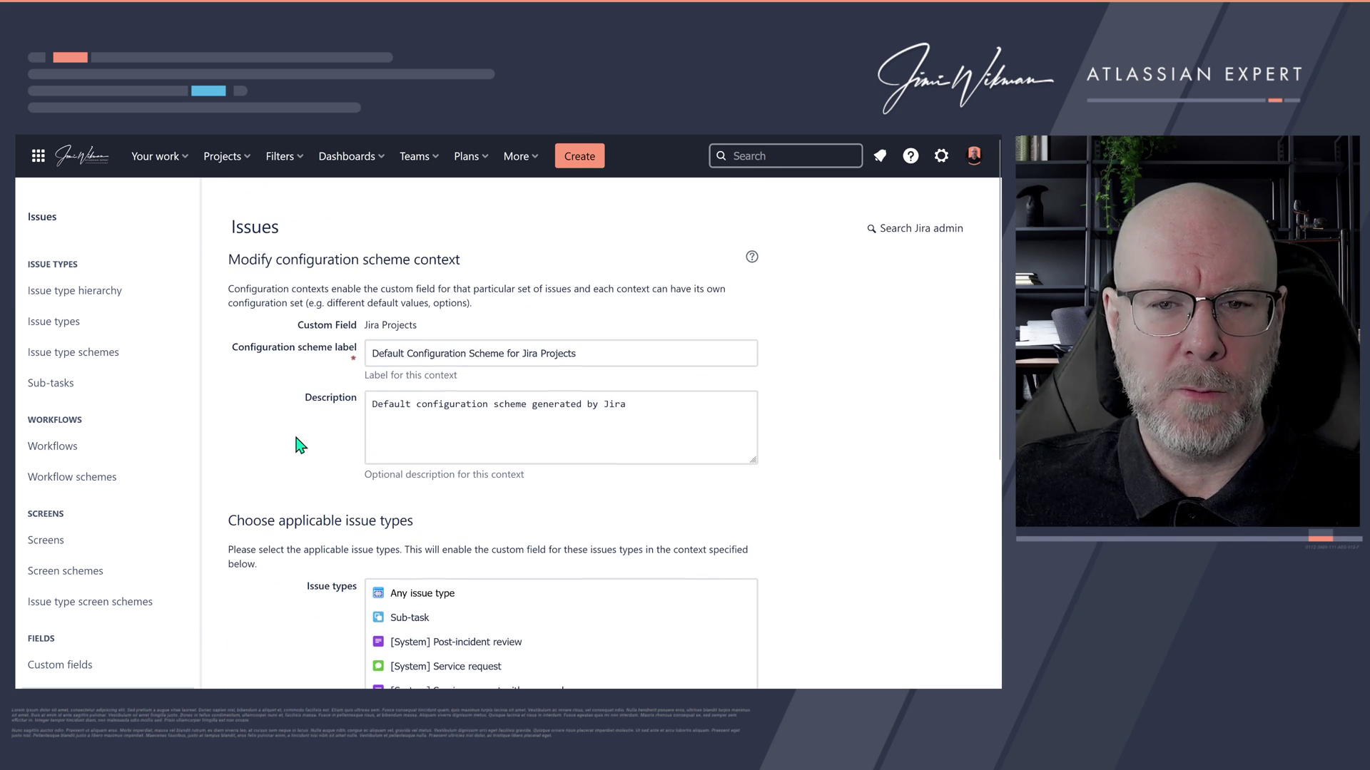
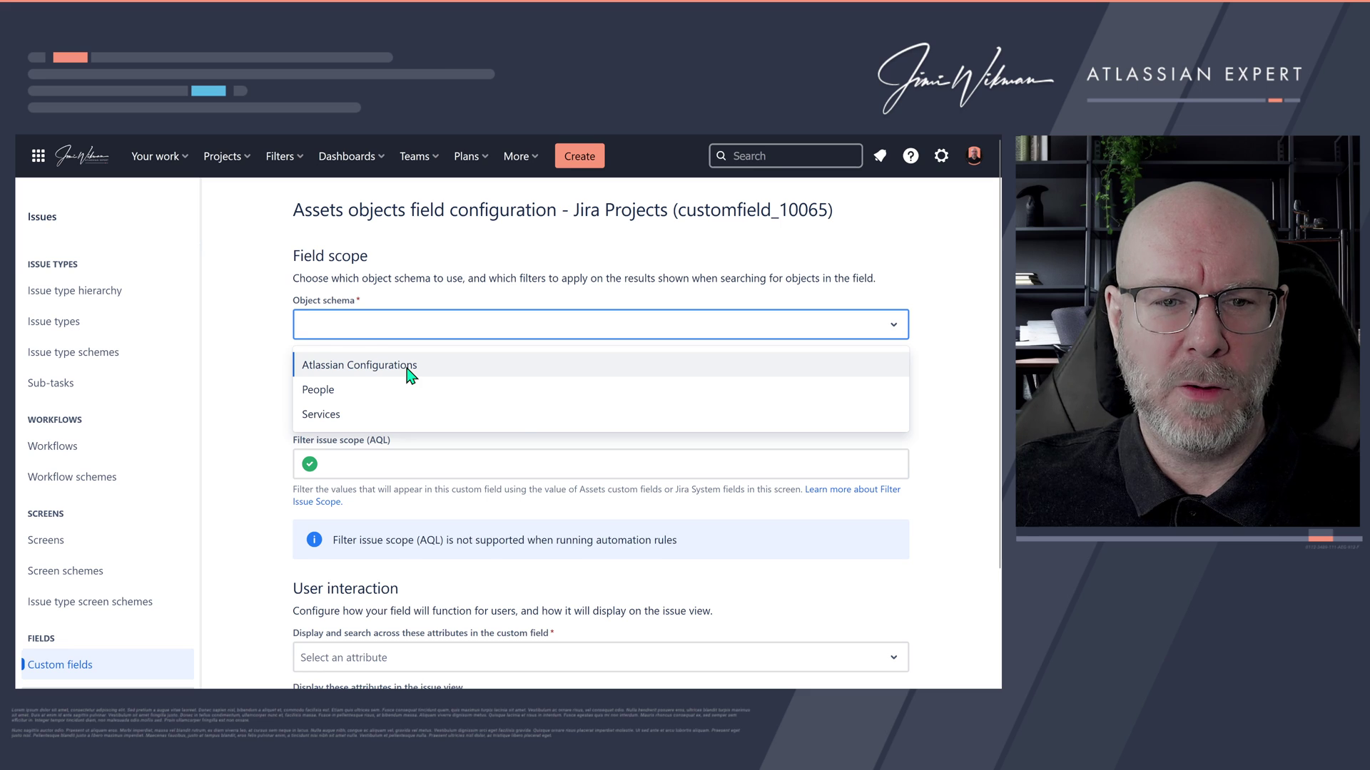
Step: Set the object schema of the Jira Projects field to Atlassian Configurations and start editing its AQL filter scope
left_click(411, 366)
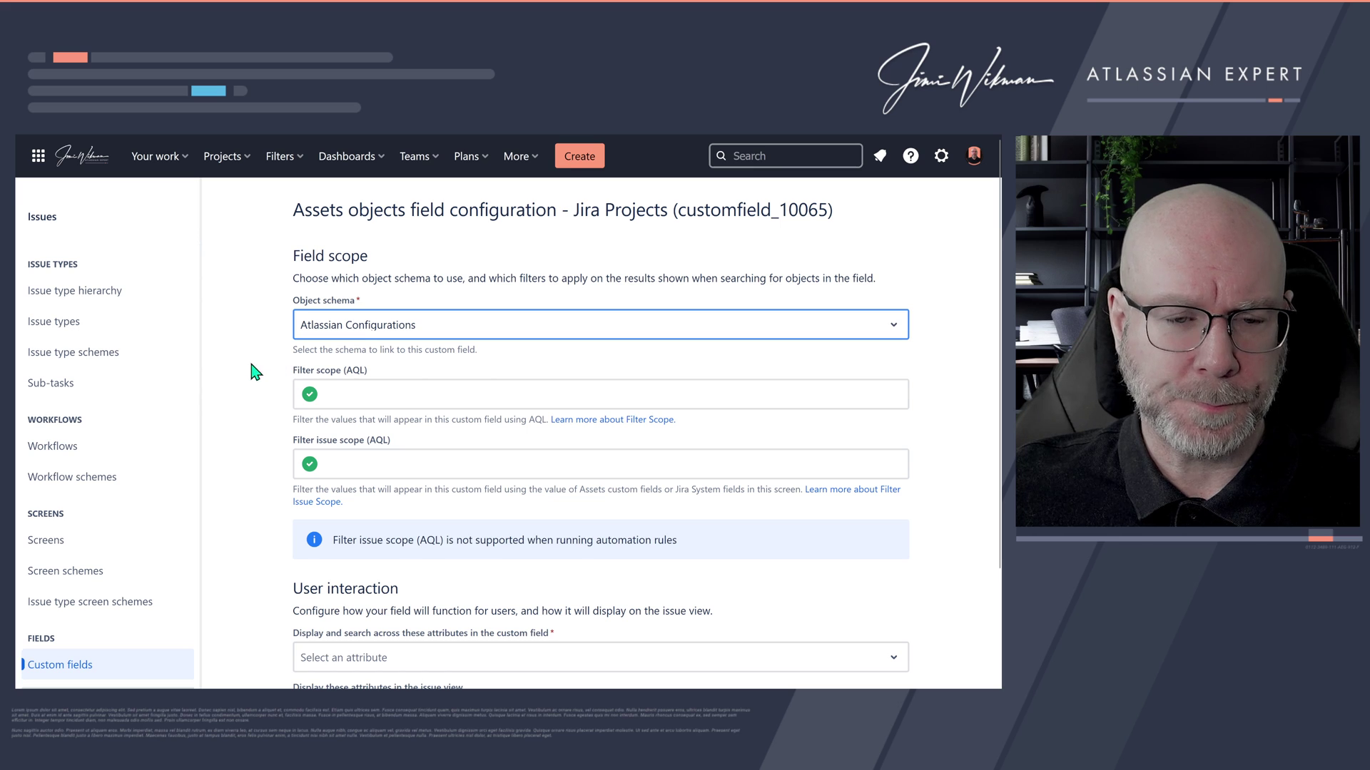
left_click(355, 394)
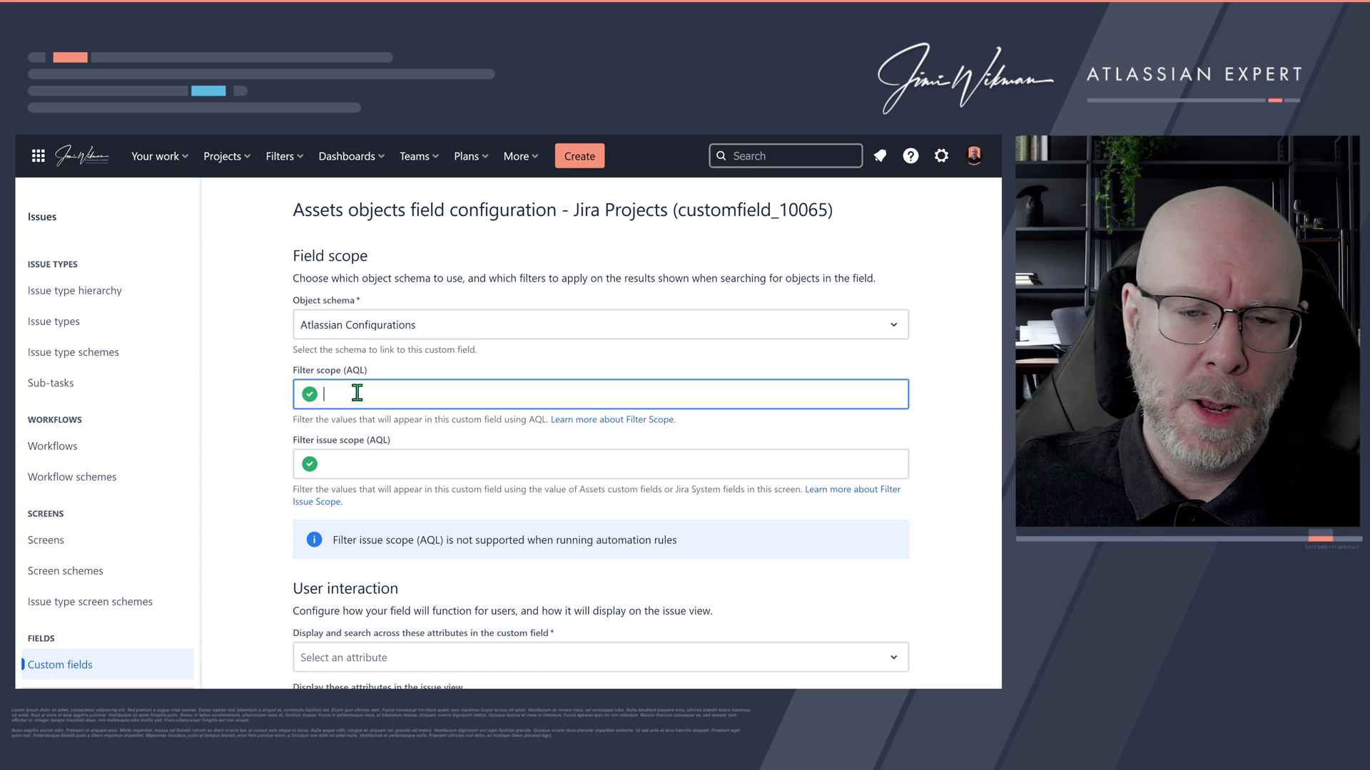
Step: Open Assets in a separate browser tab and go to the Atlassian Configurations object schema
left_click(531, 161)
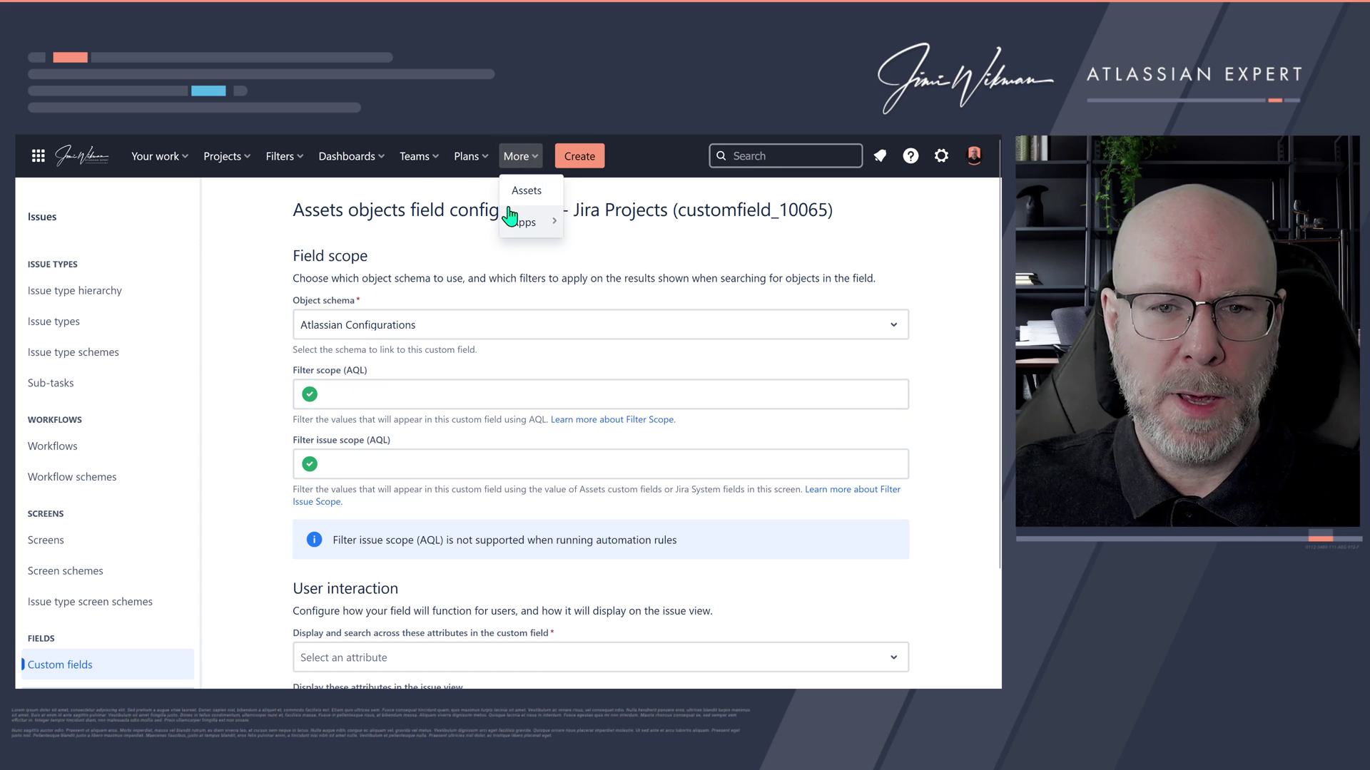
right_click(528, 195)
left_click(543, 203)
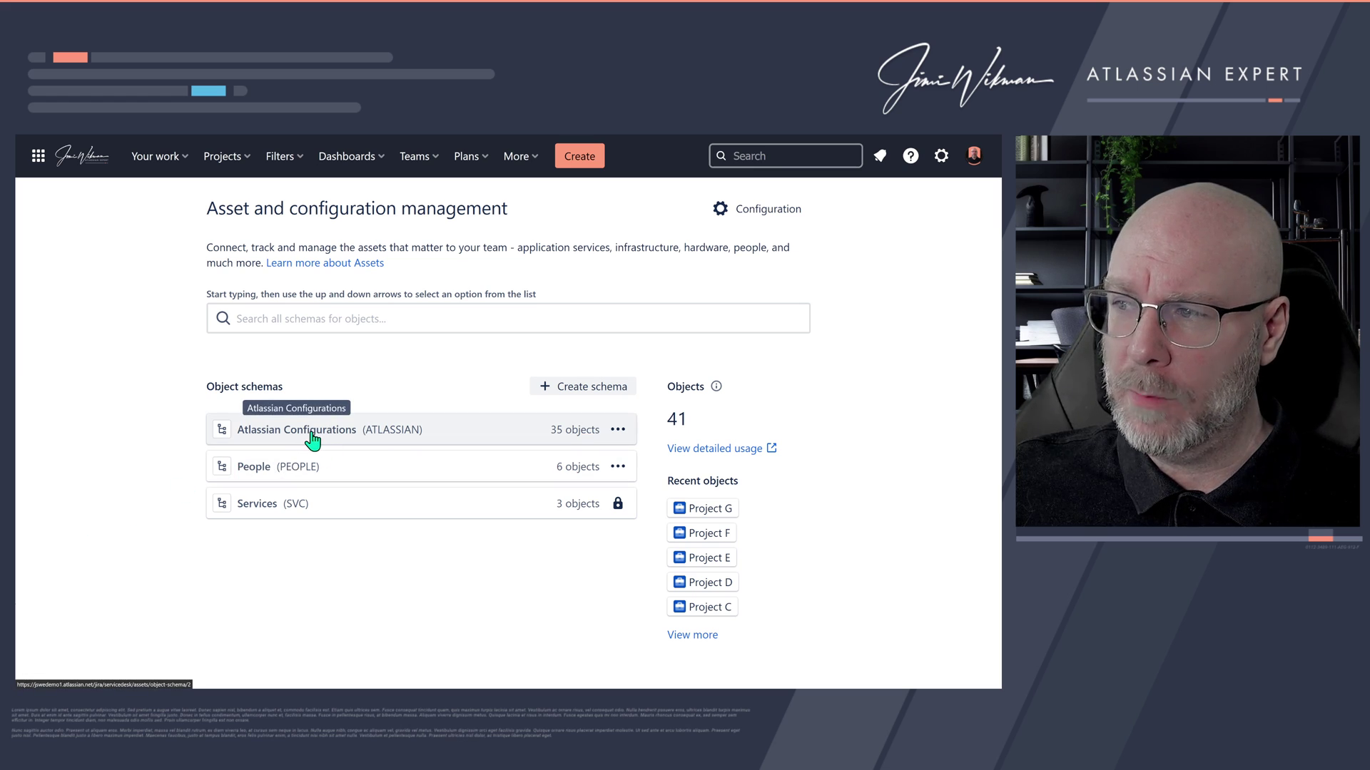
left_click(312, 432)
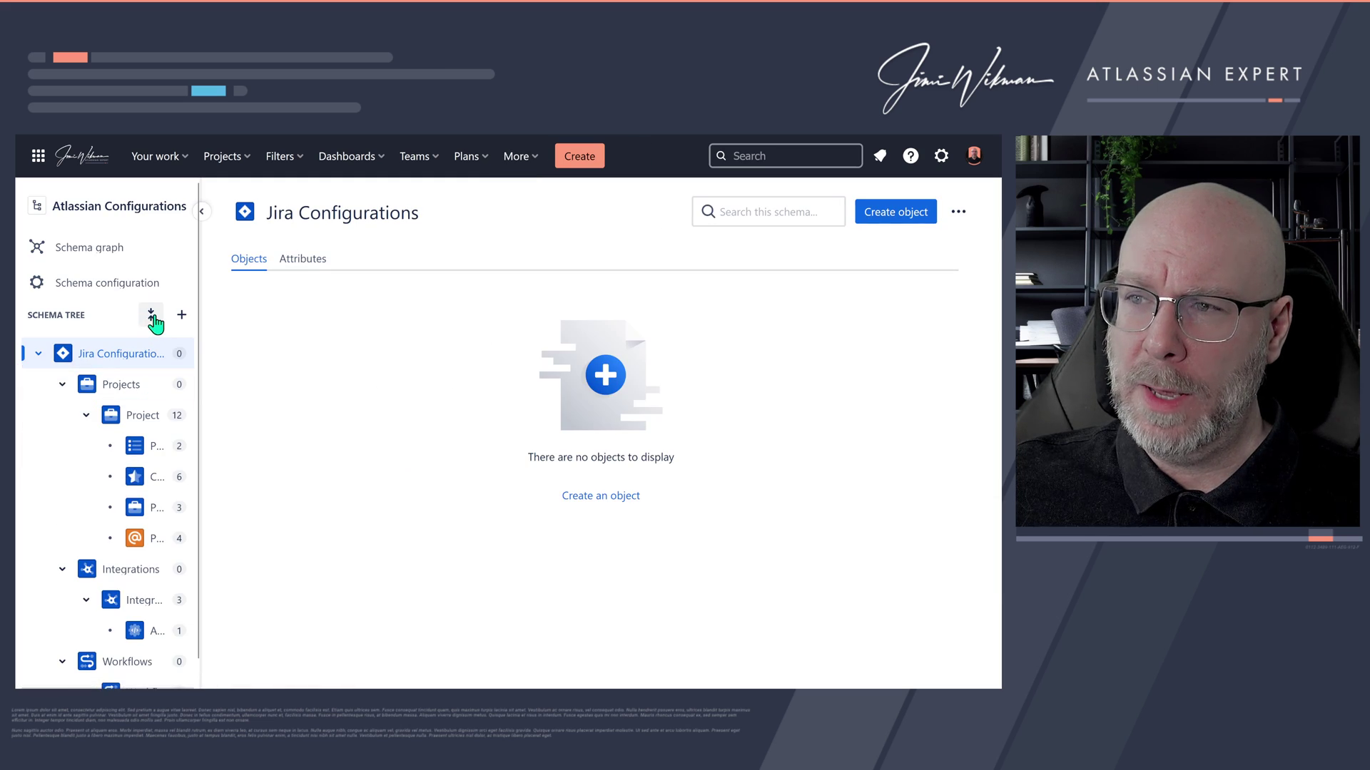
Step: Collapse and widen the schema tree, expand Jira Configurations down to the Project object type, and review its list of objects
left_click(151, 315)
left_click_drag(199, 355, 277, 367)
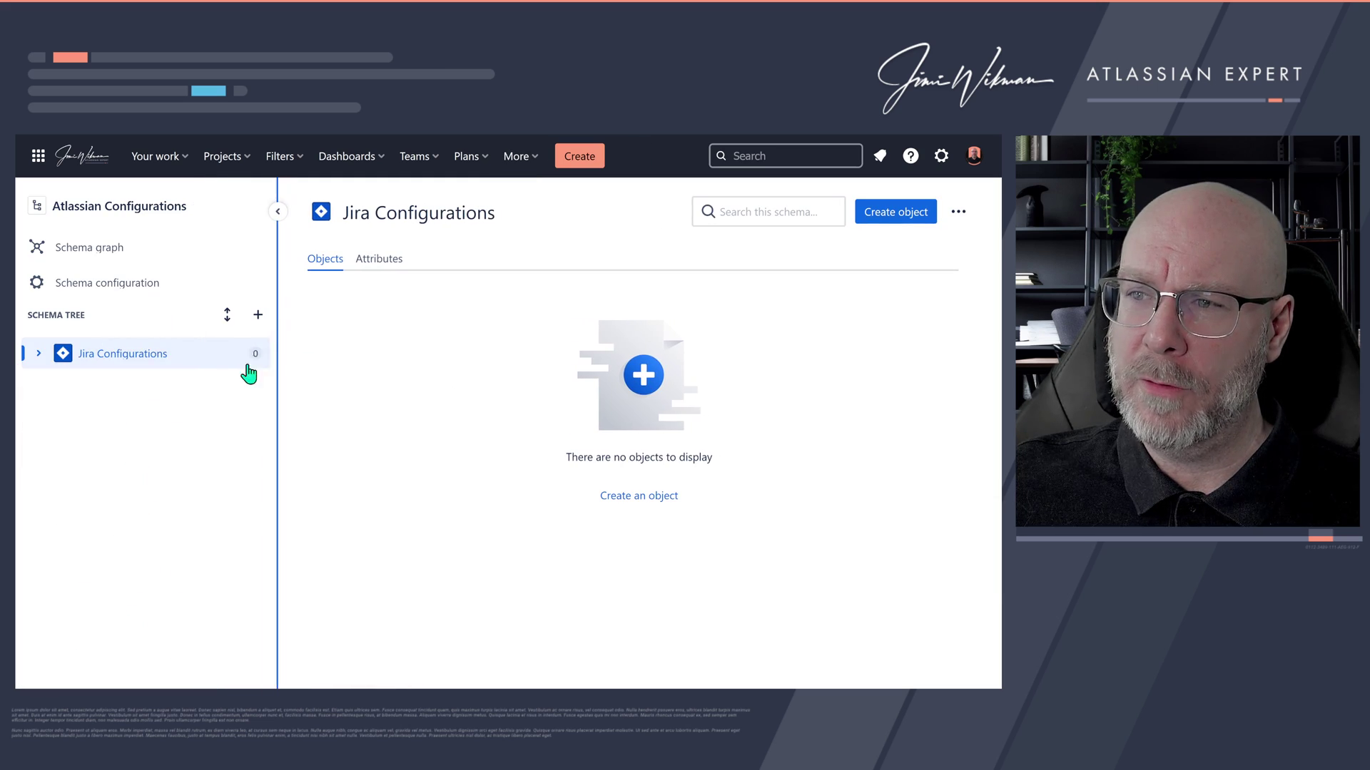
left_click(39, 353)
left_click(141, 389)
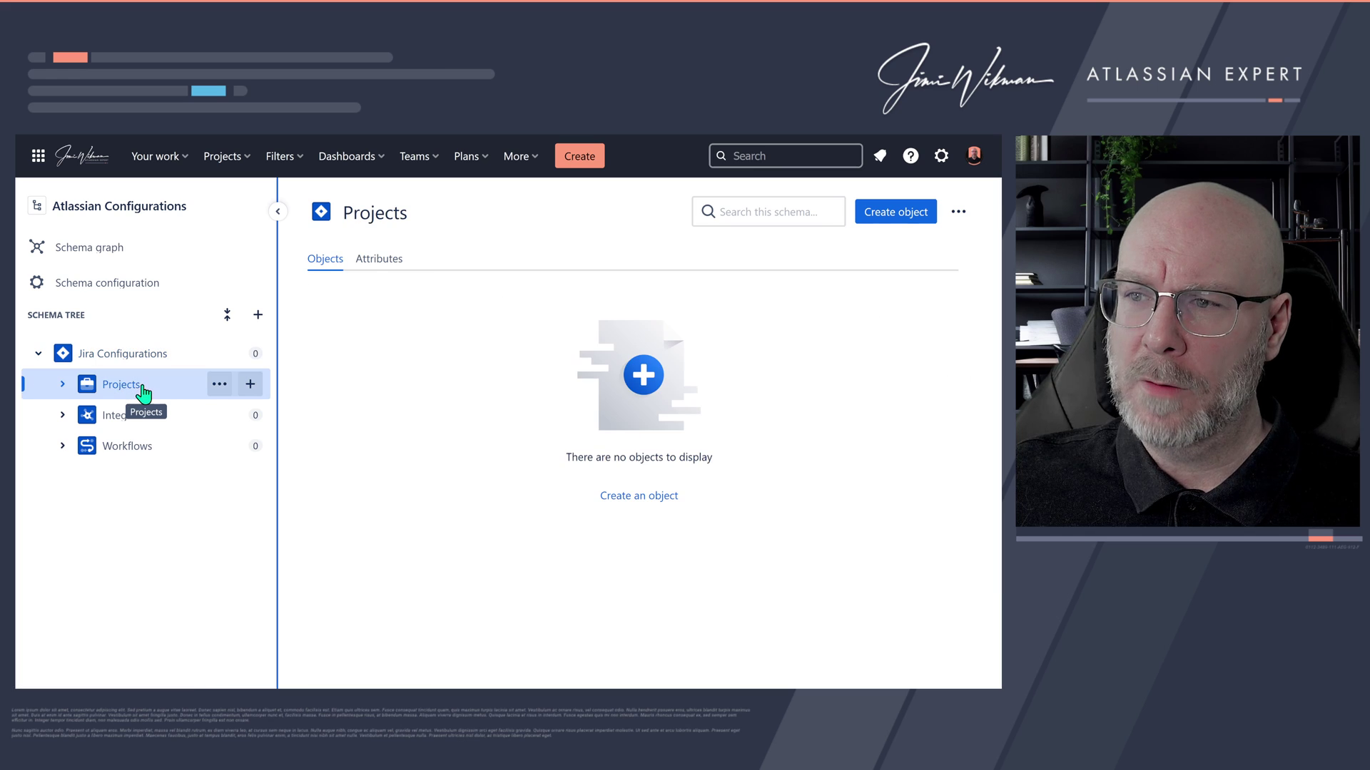
left_click(62, 385)
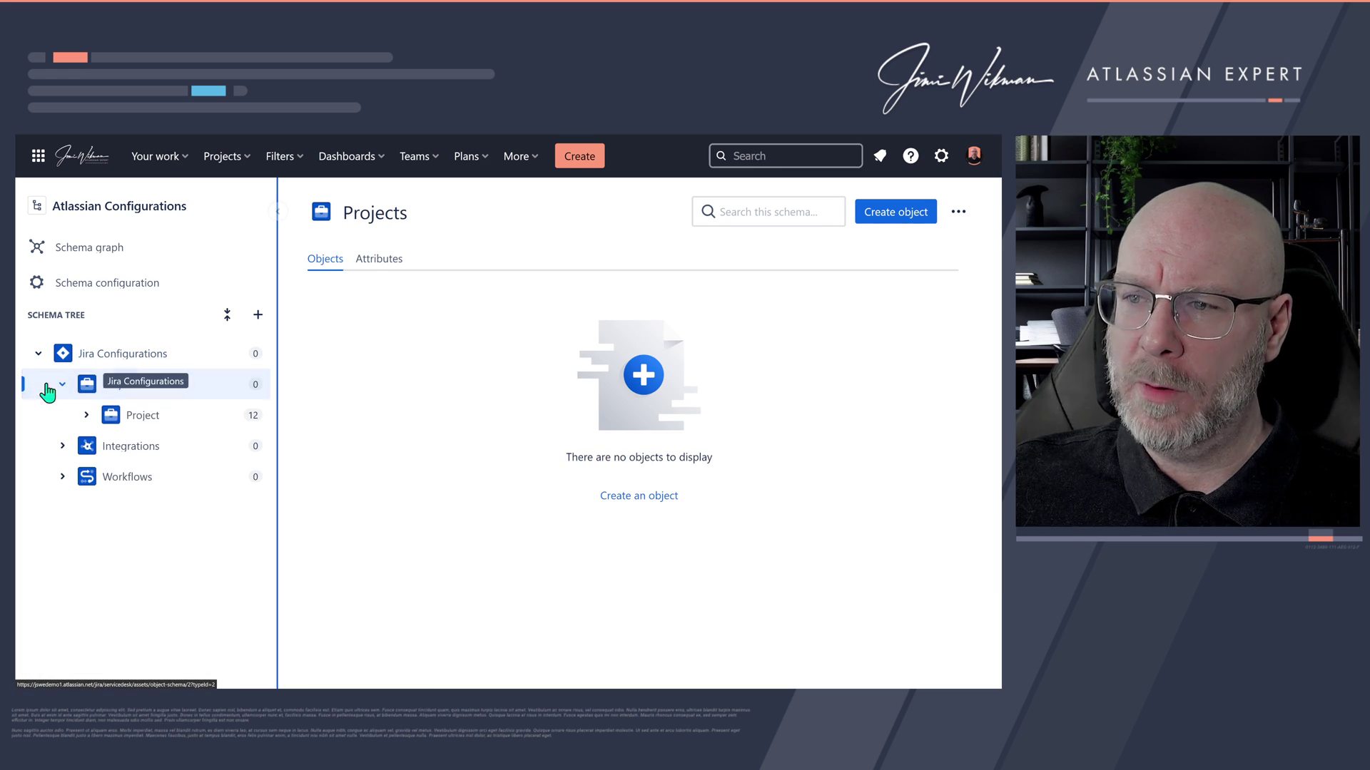
left_click(171, 420)
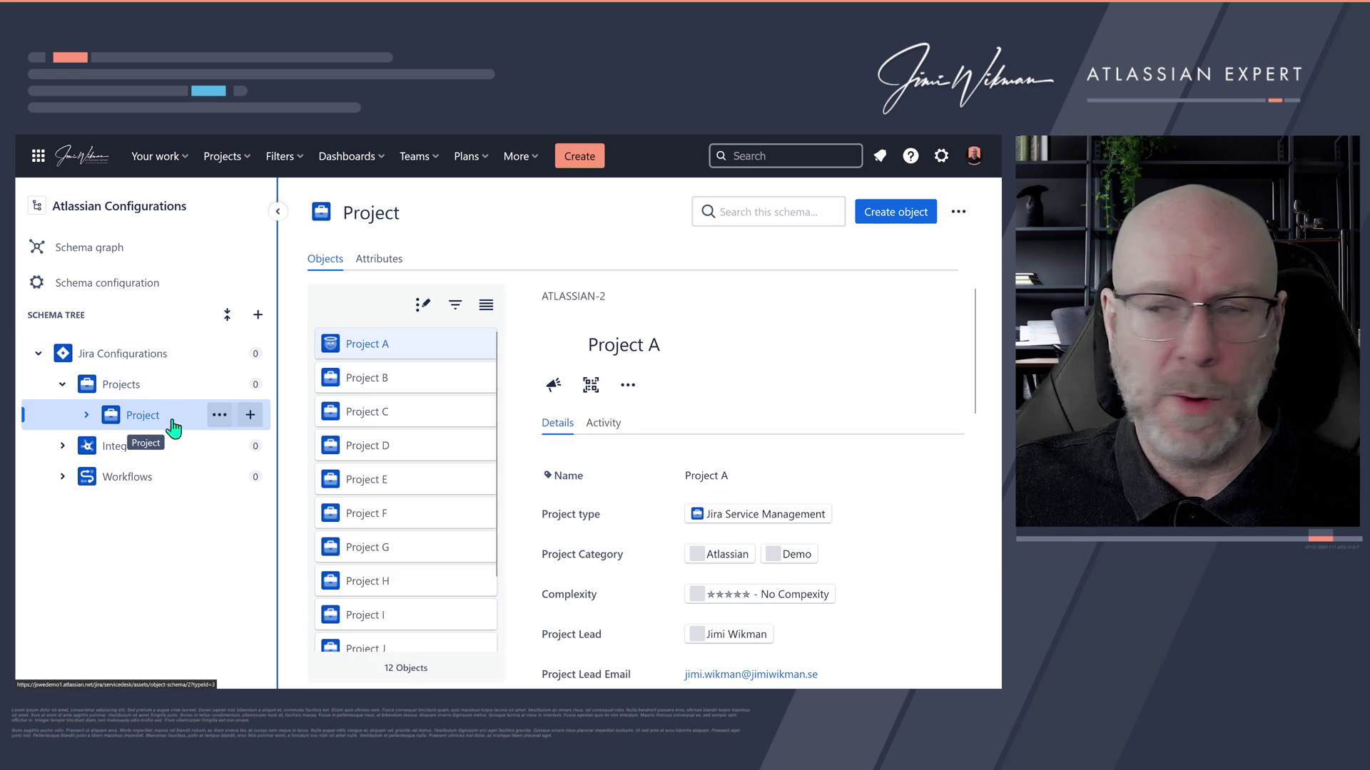
scroll(366, 535, "down", 2)
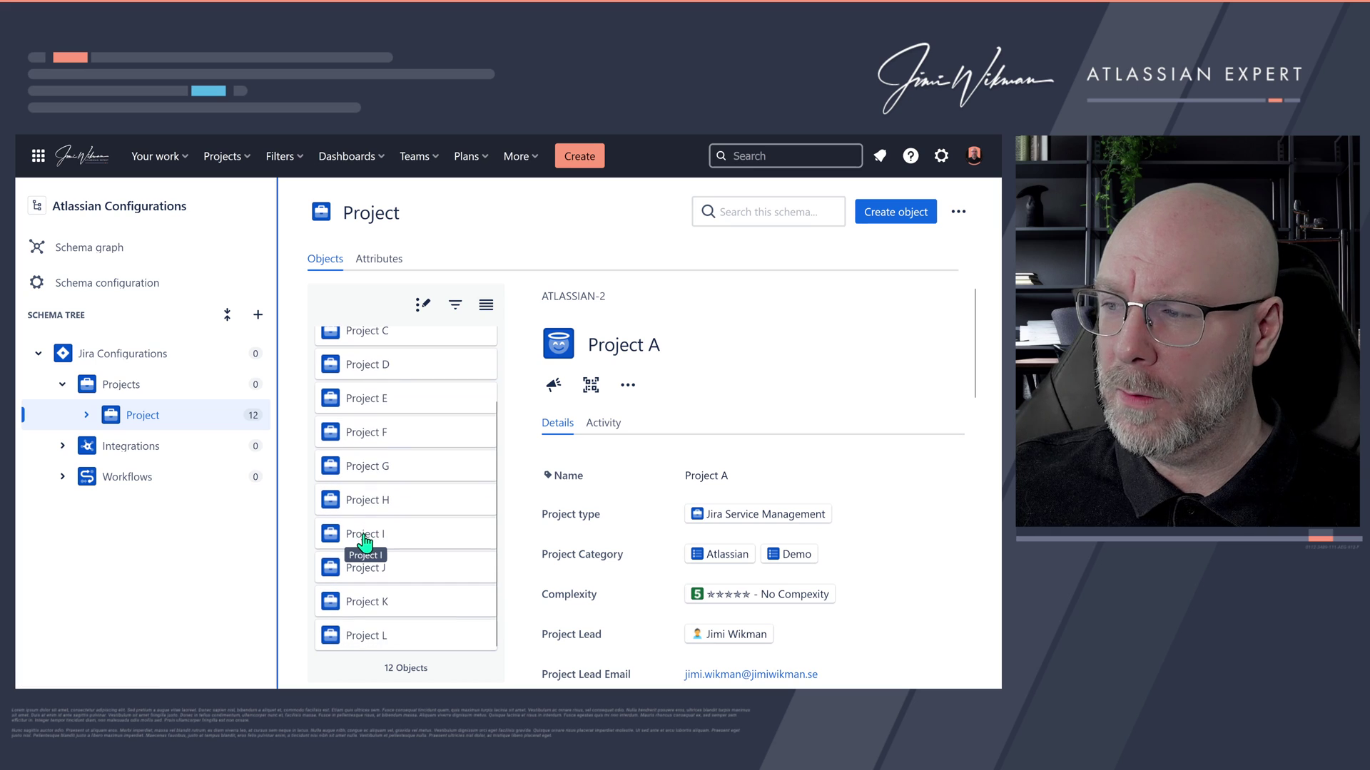
scroll(366, 542, "up", 2)
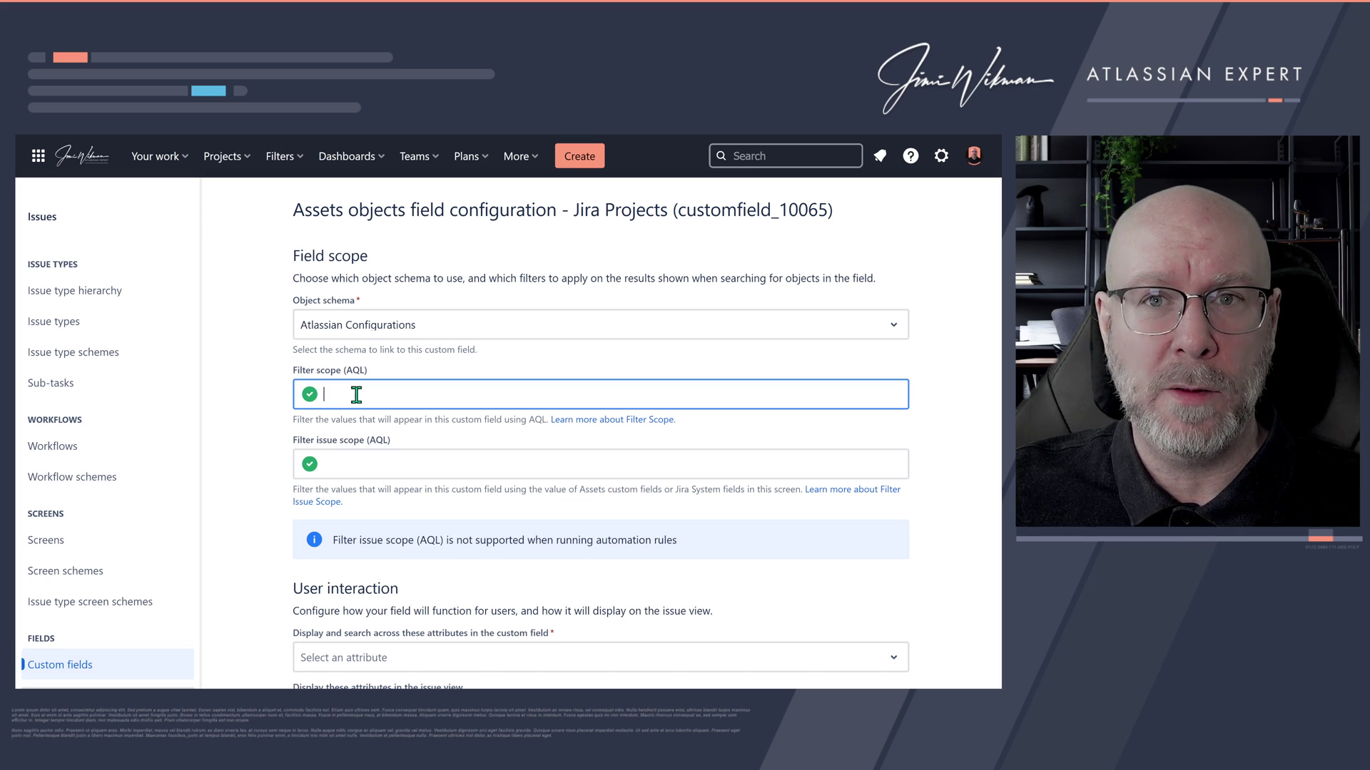
Step: Set the Filter scope (AQL) of the Jira Projects field to objecttype = "Project"
type("object")
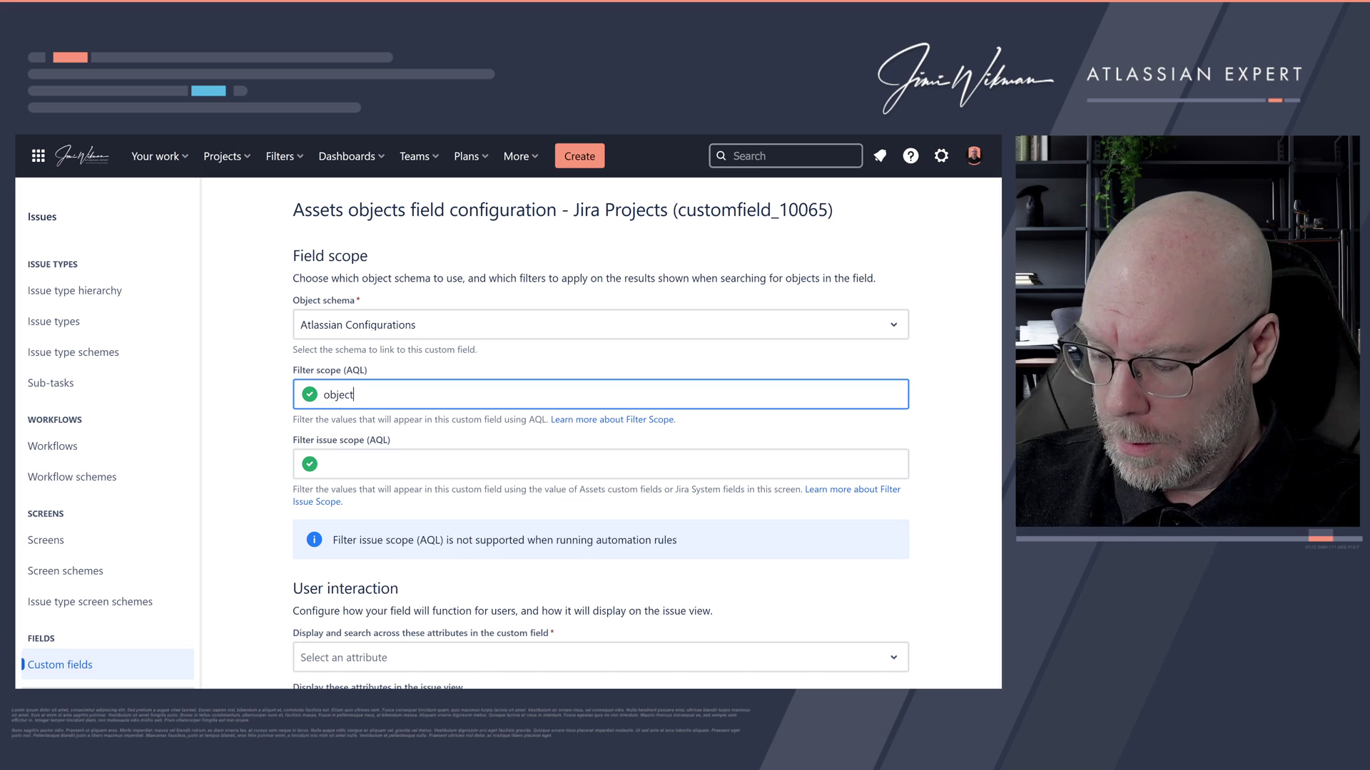
type("type")
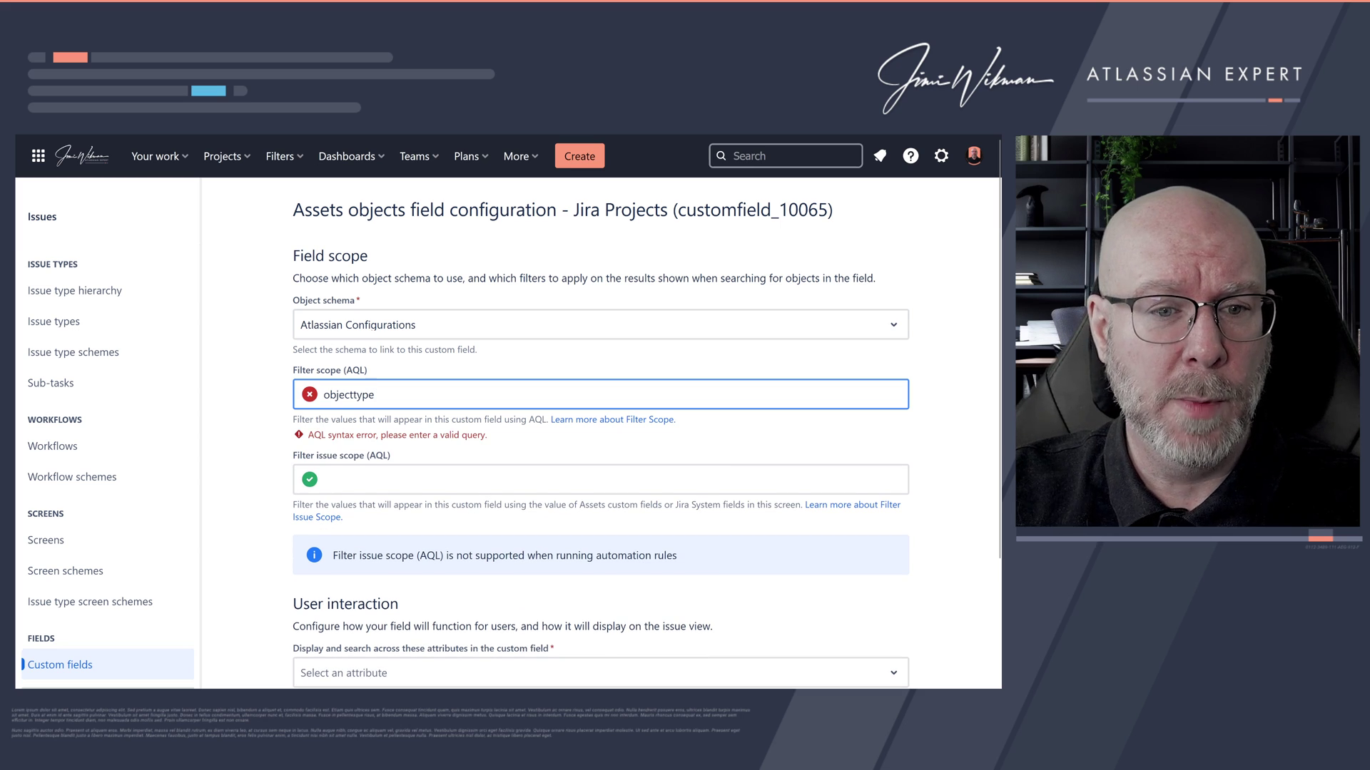
type(" = ")
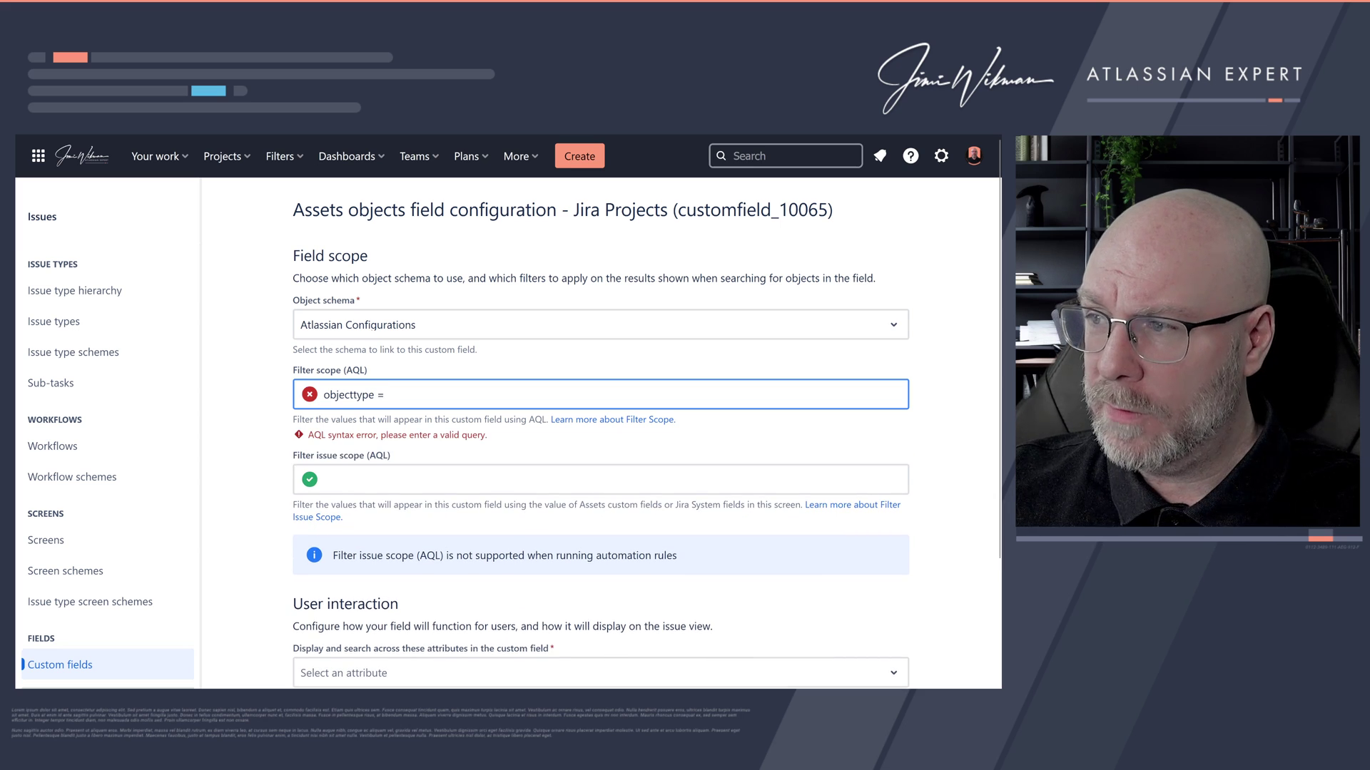
type("\"\"")
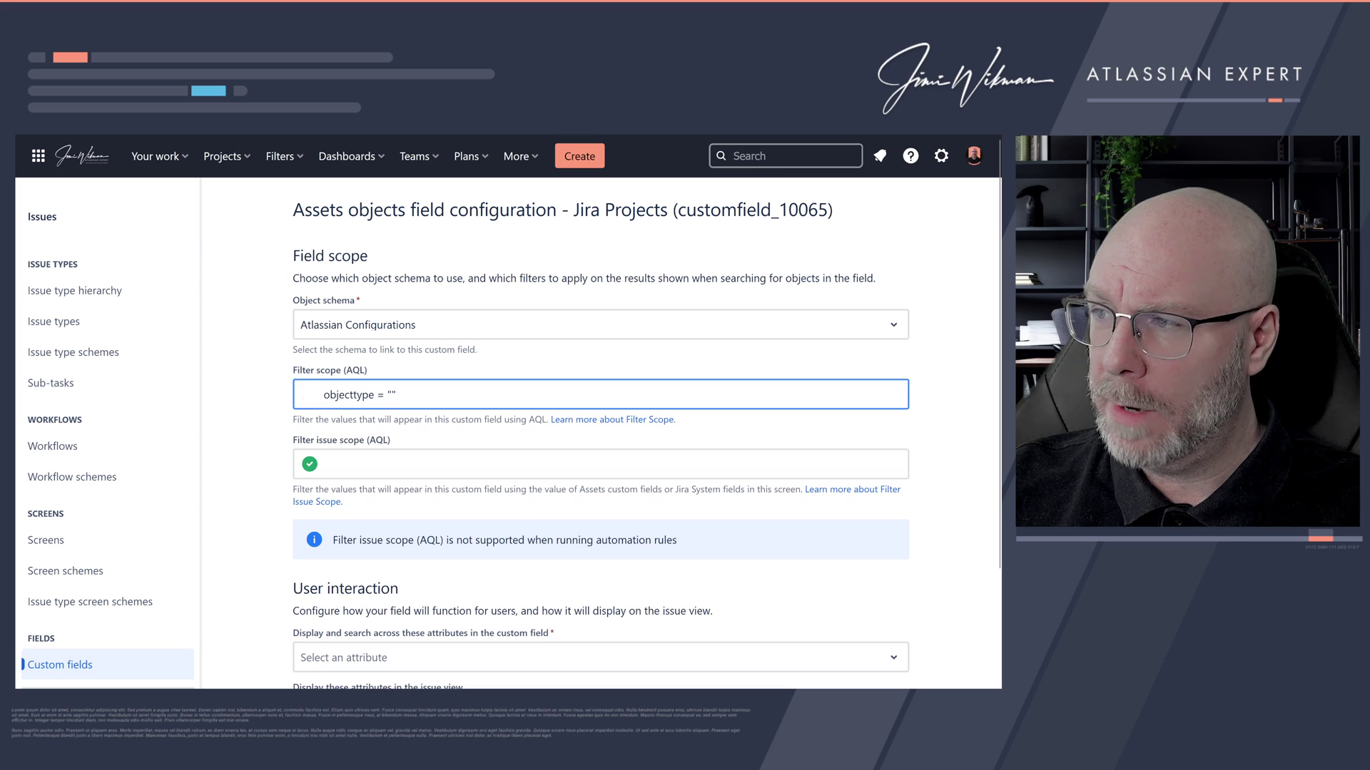
left_click(391, 395)
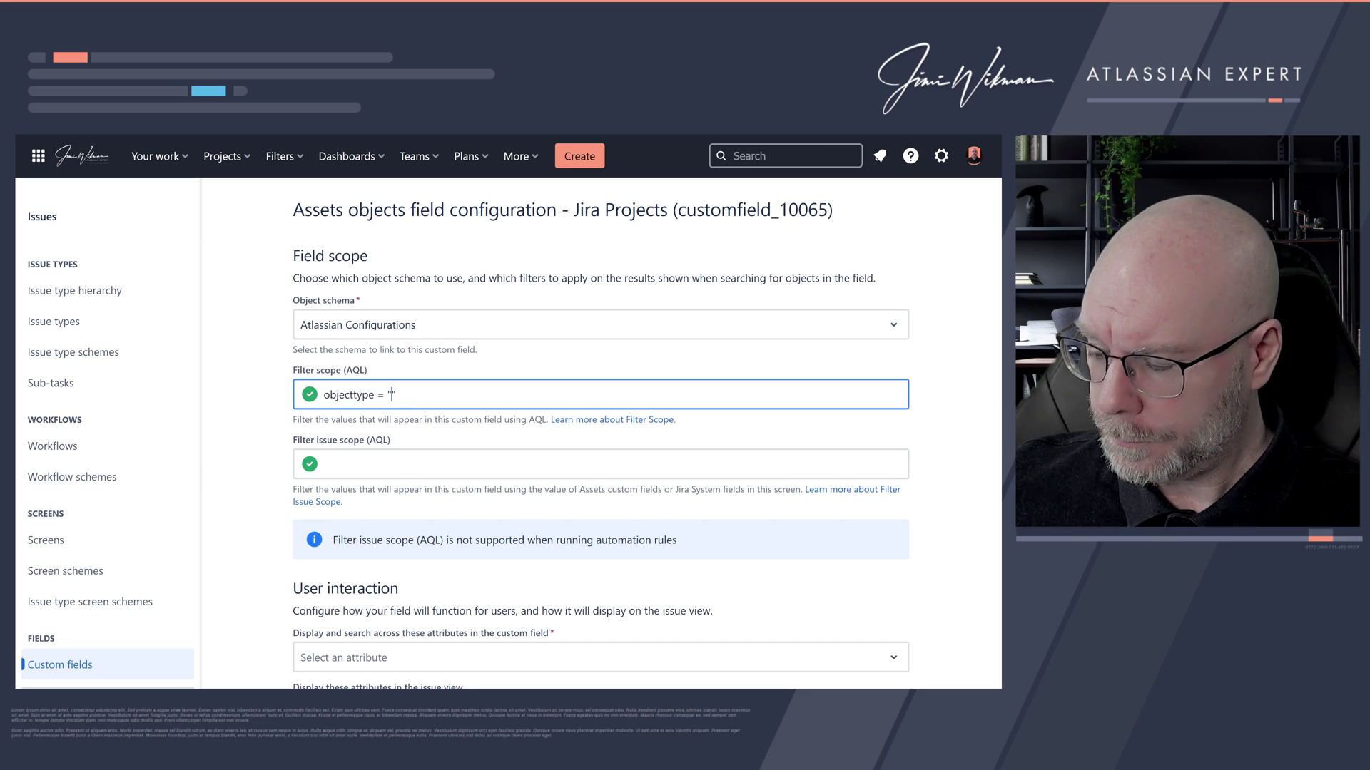
type("Project")
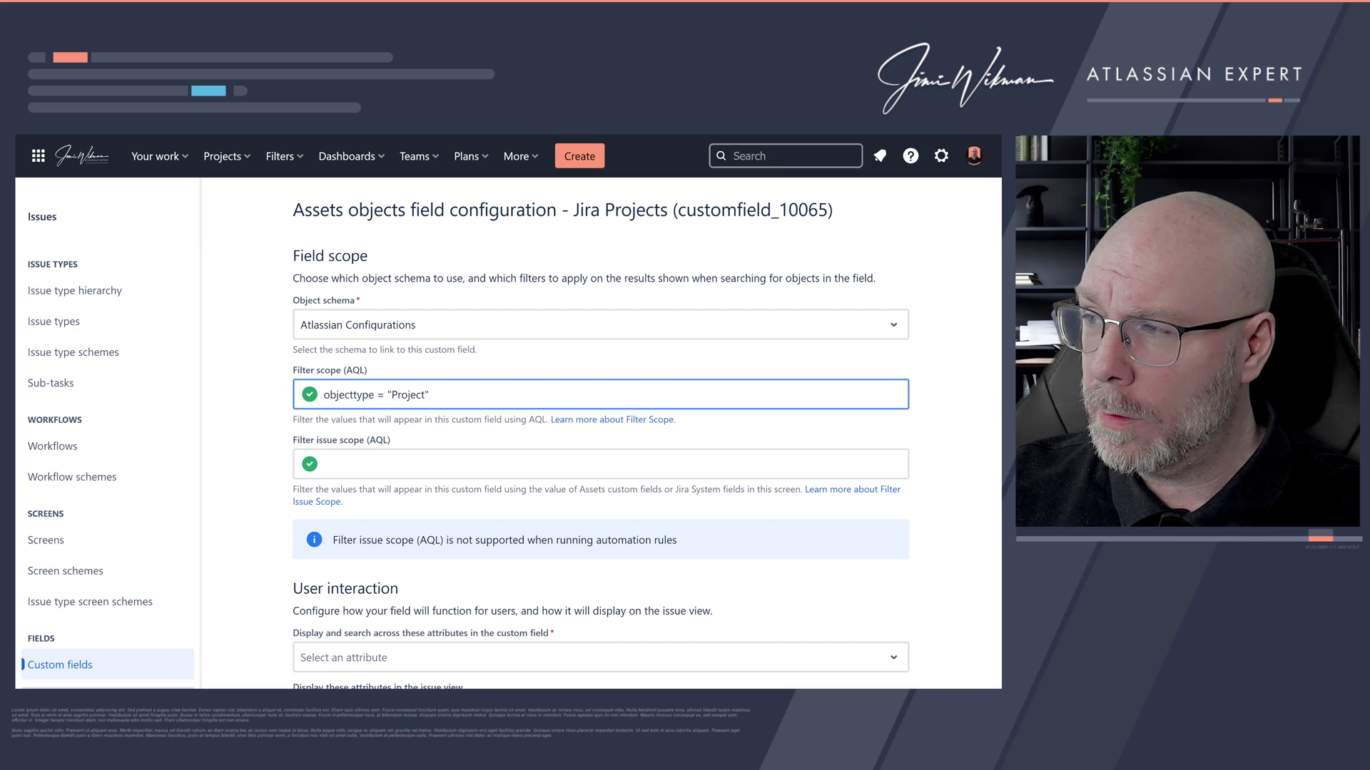
Step: Try the lowercase value "project" in the filter scope query, and restore the capitalised "Project"
left_click_drag(425, 395, 391, 396)
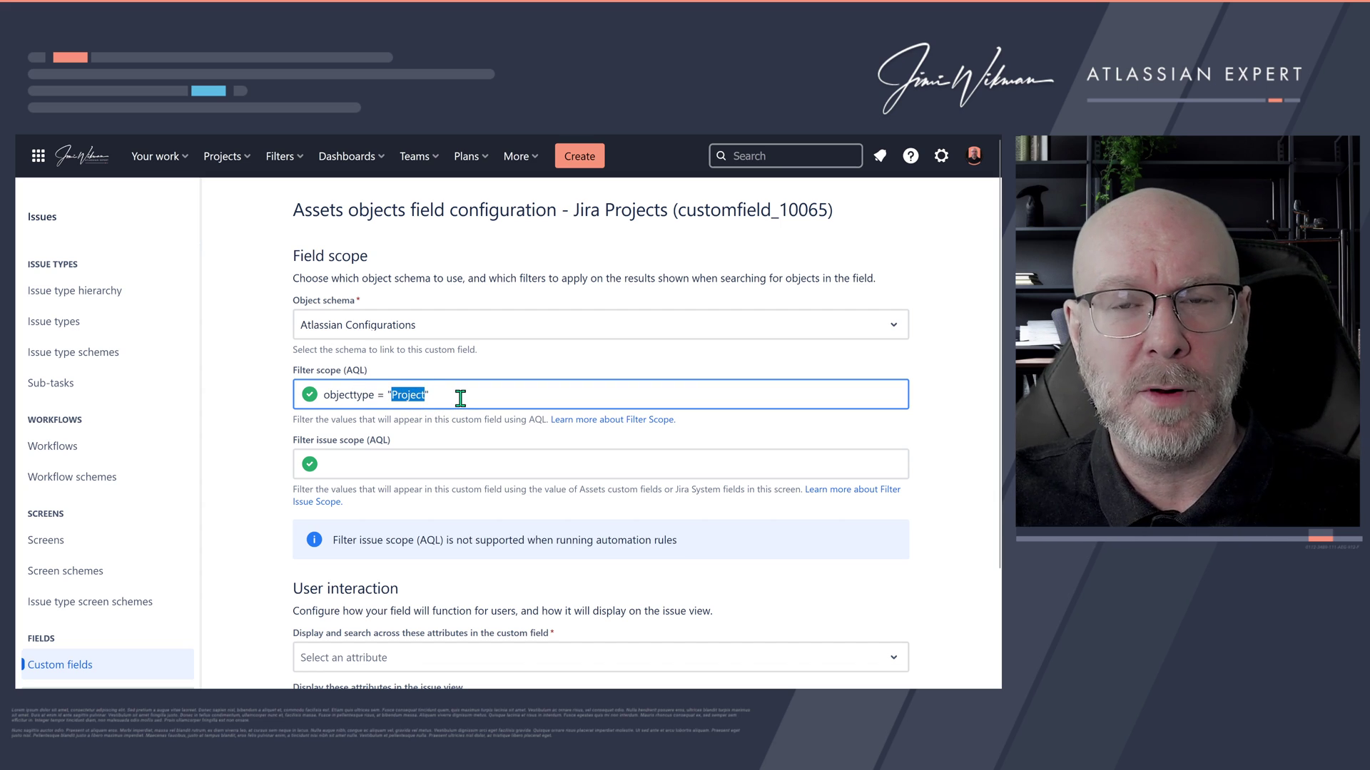
left_click(397, 396)
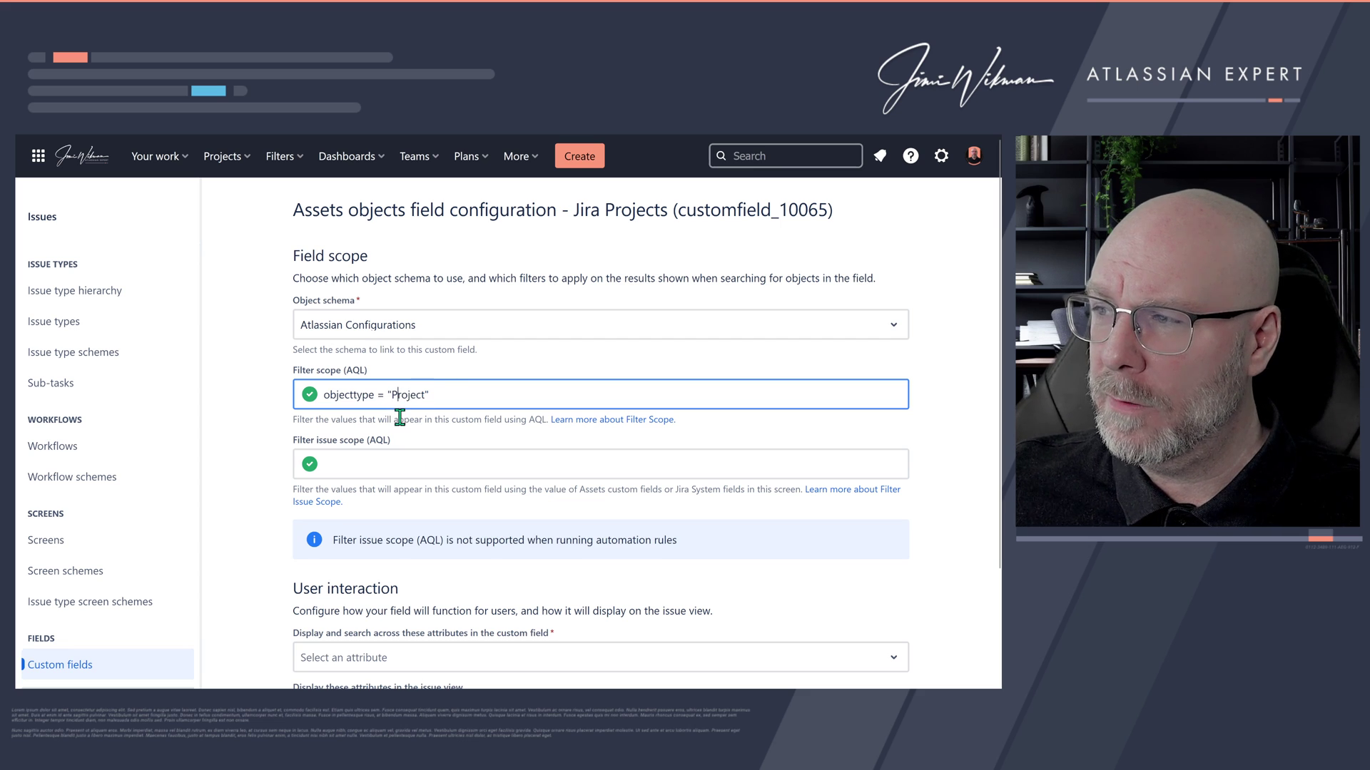
key("BackSpace")
type("p")
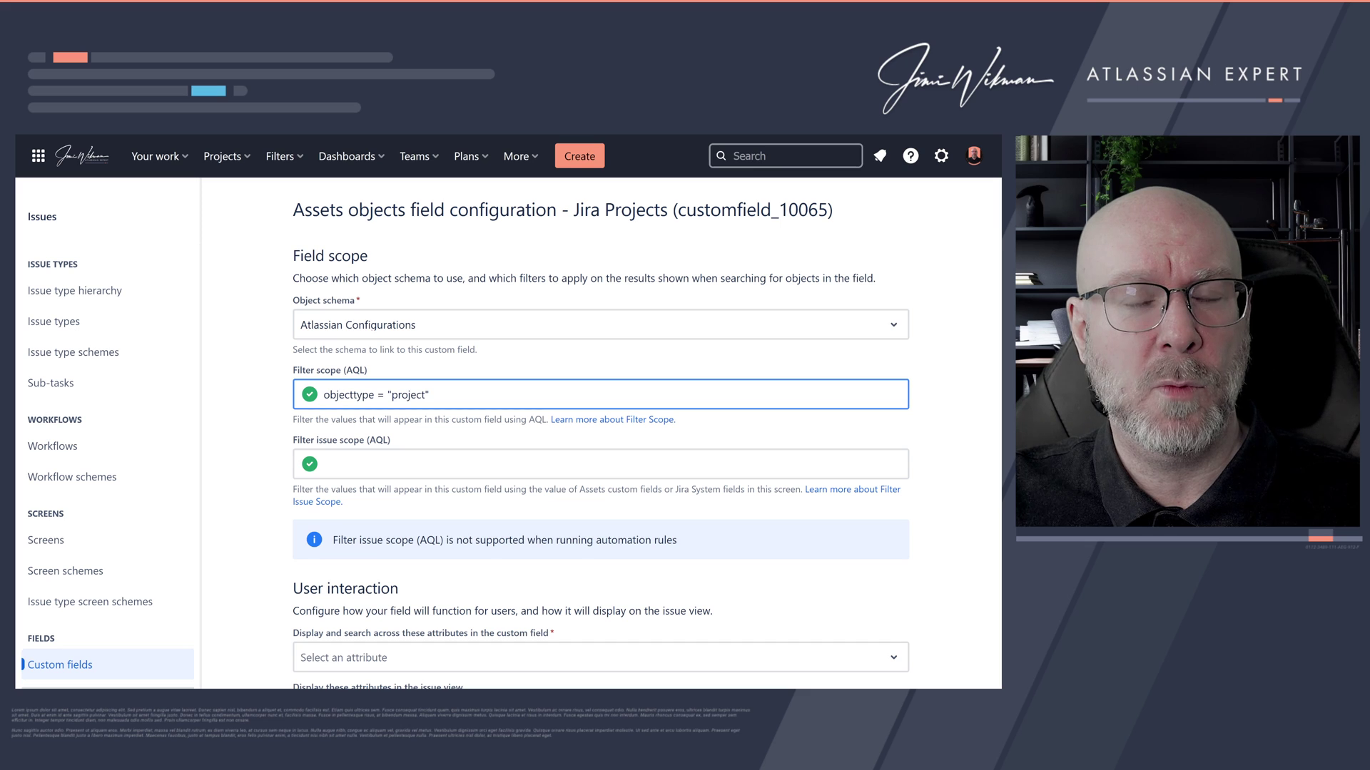
key("BackSpace")
type("P")
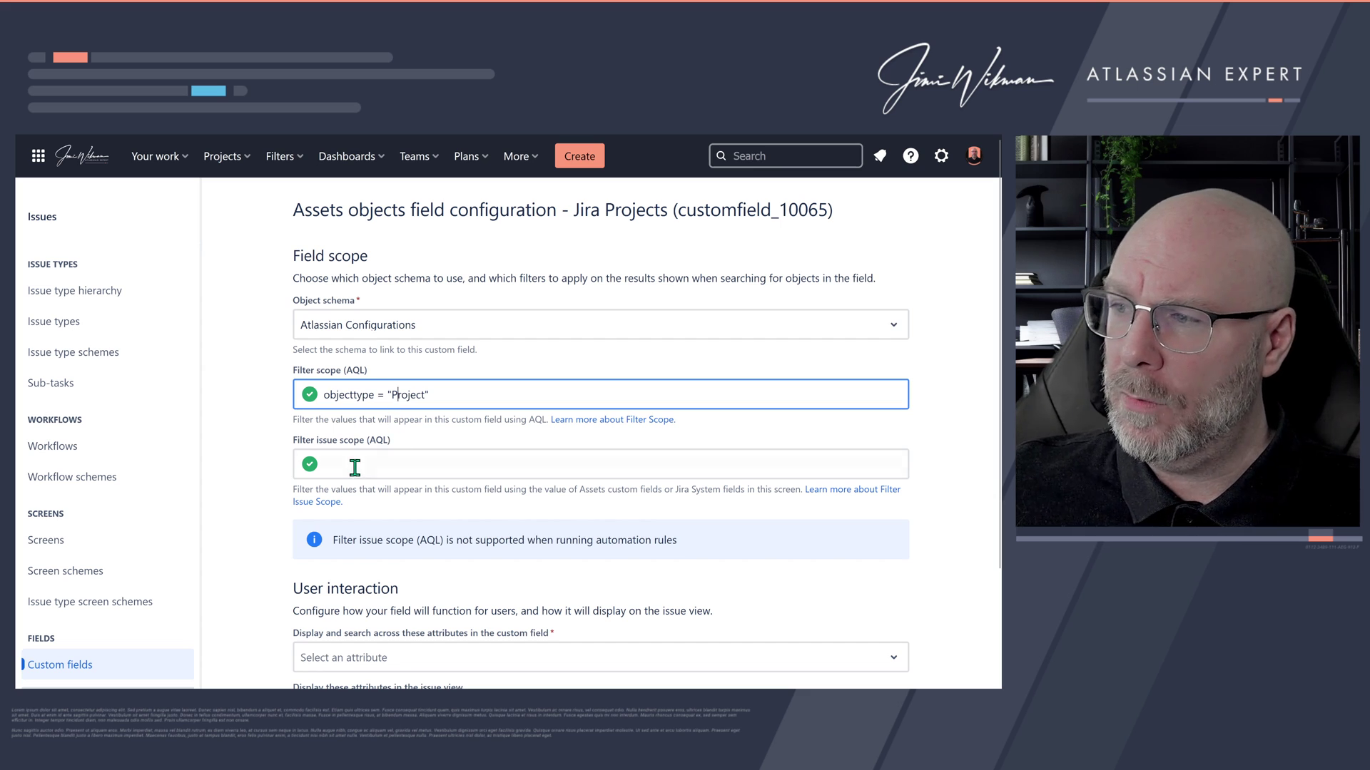
Step: Review the empty Filter issue scope (AQL) and the two attribute selections under User interaction without setting anything
scroll(284, 468, "down", 2)
left_click(368, 327)
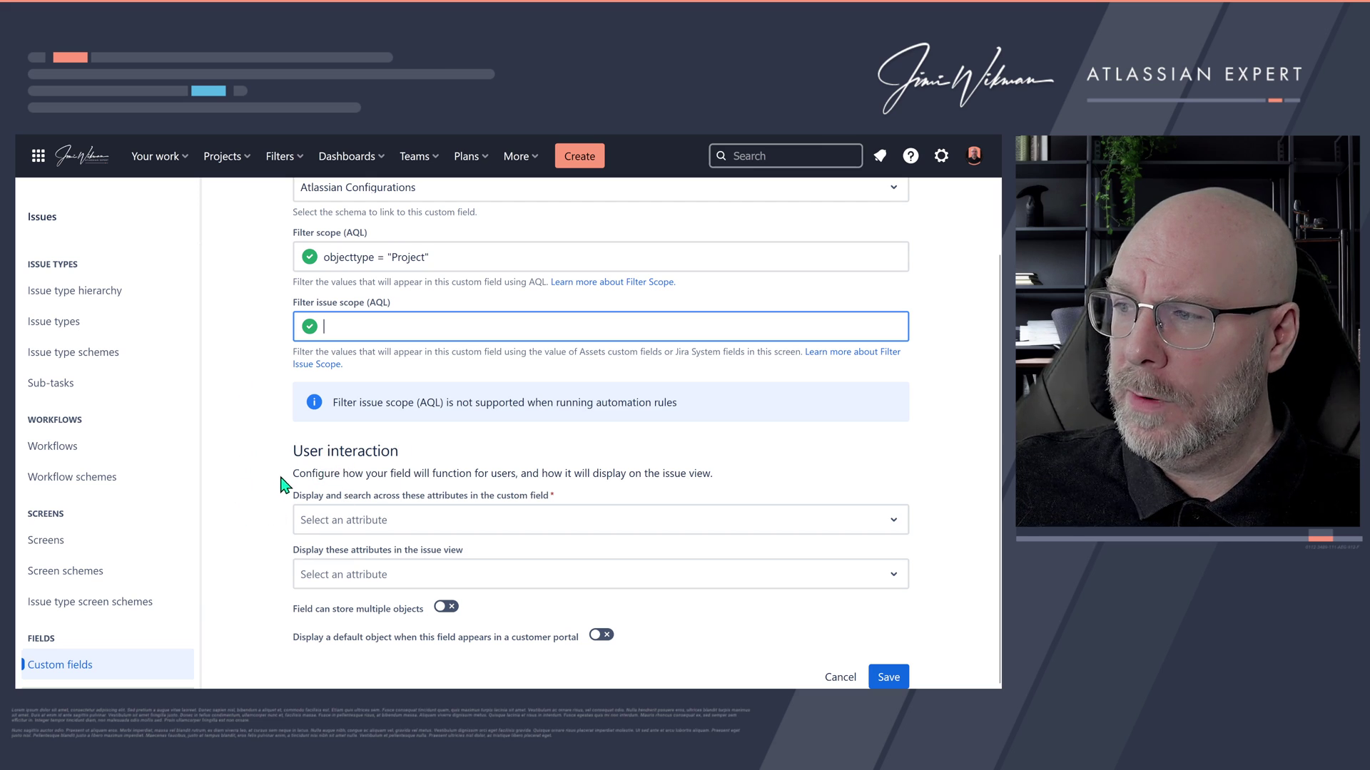
left_click(338, 532)
left_click(262, 584)
left_click(327, 592)
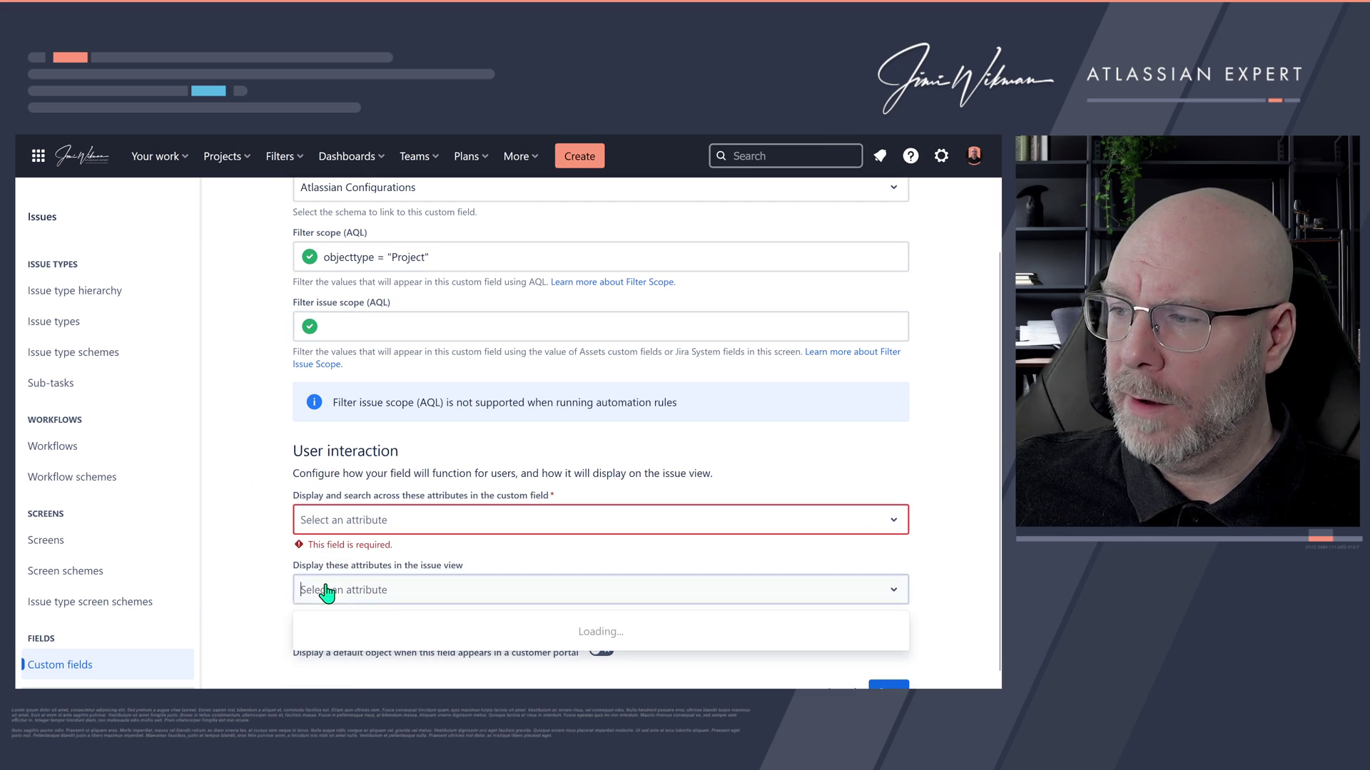
left_click(259, 545)
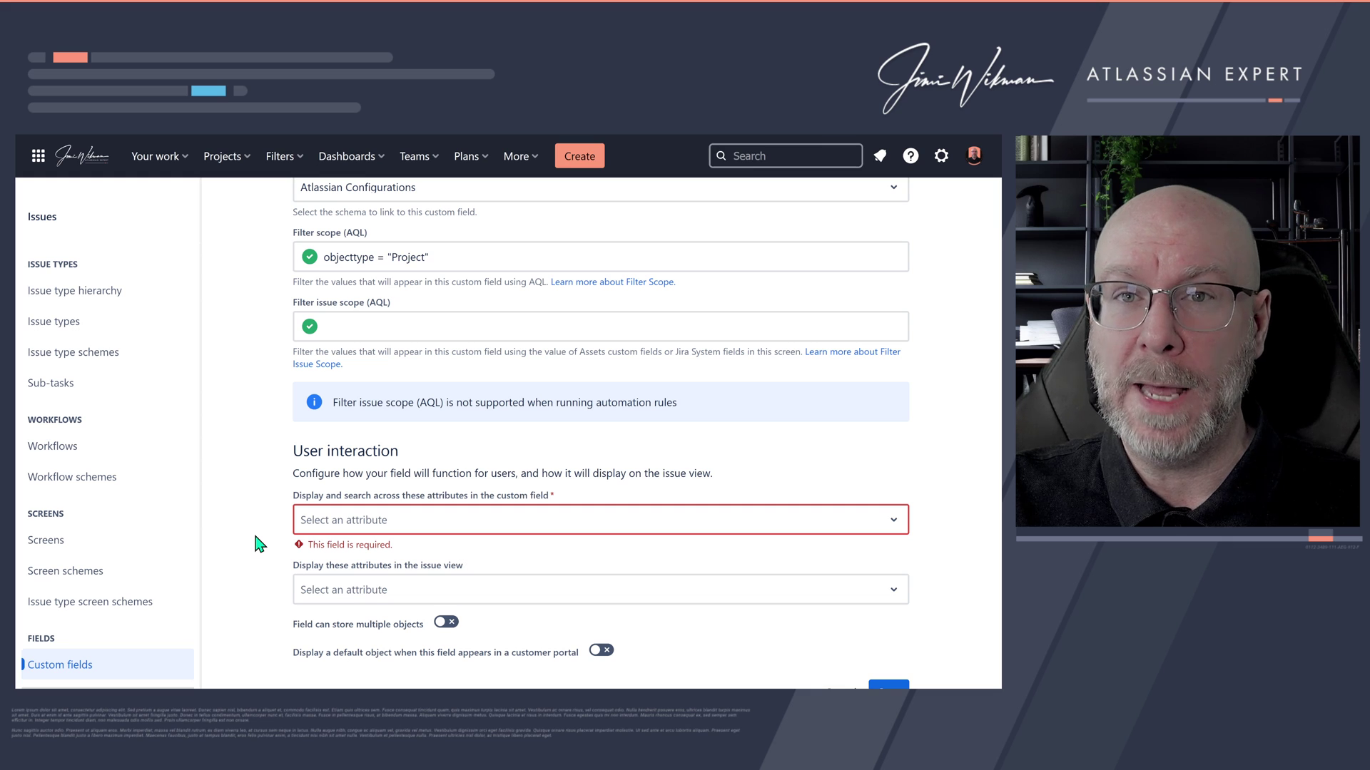
Step: Choose Label as the attribute to display and search across in the custom field
left_click(322, 523)
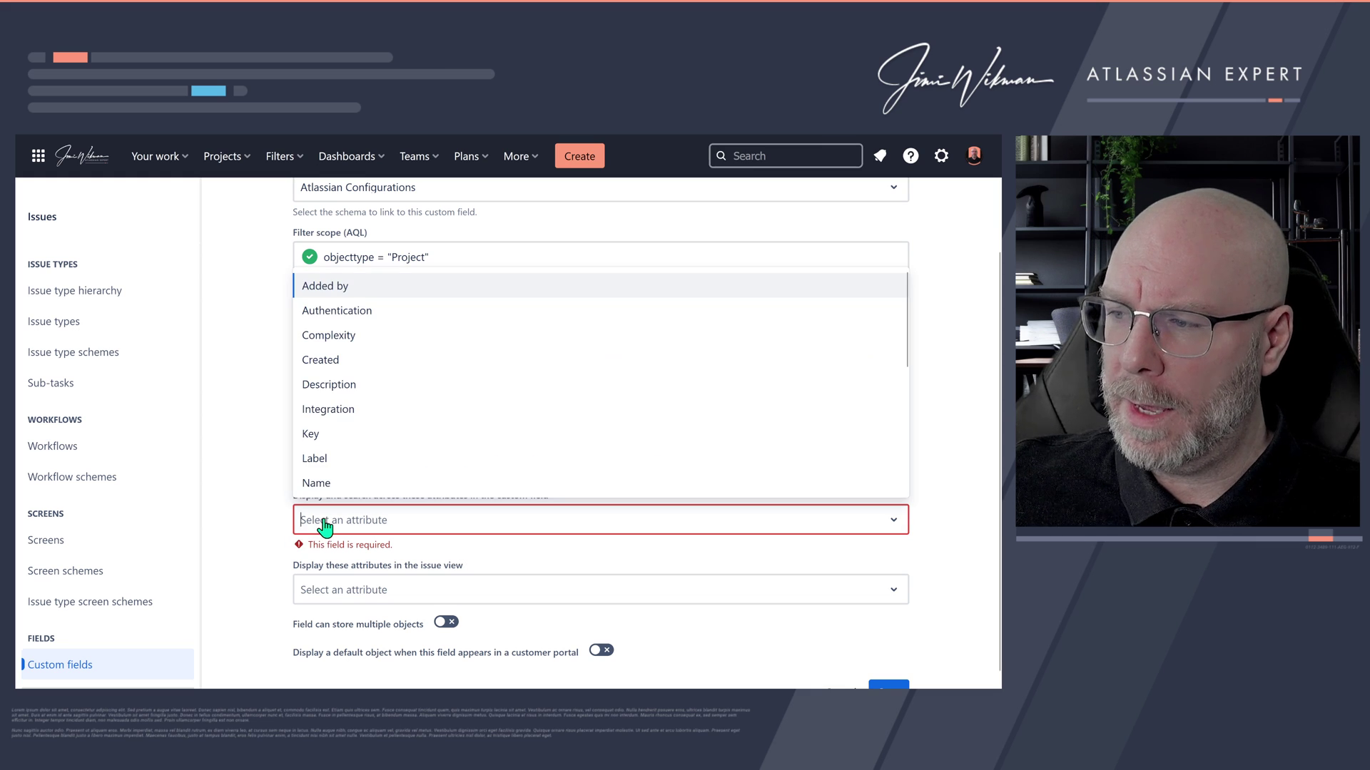
left_click(314, 458)
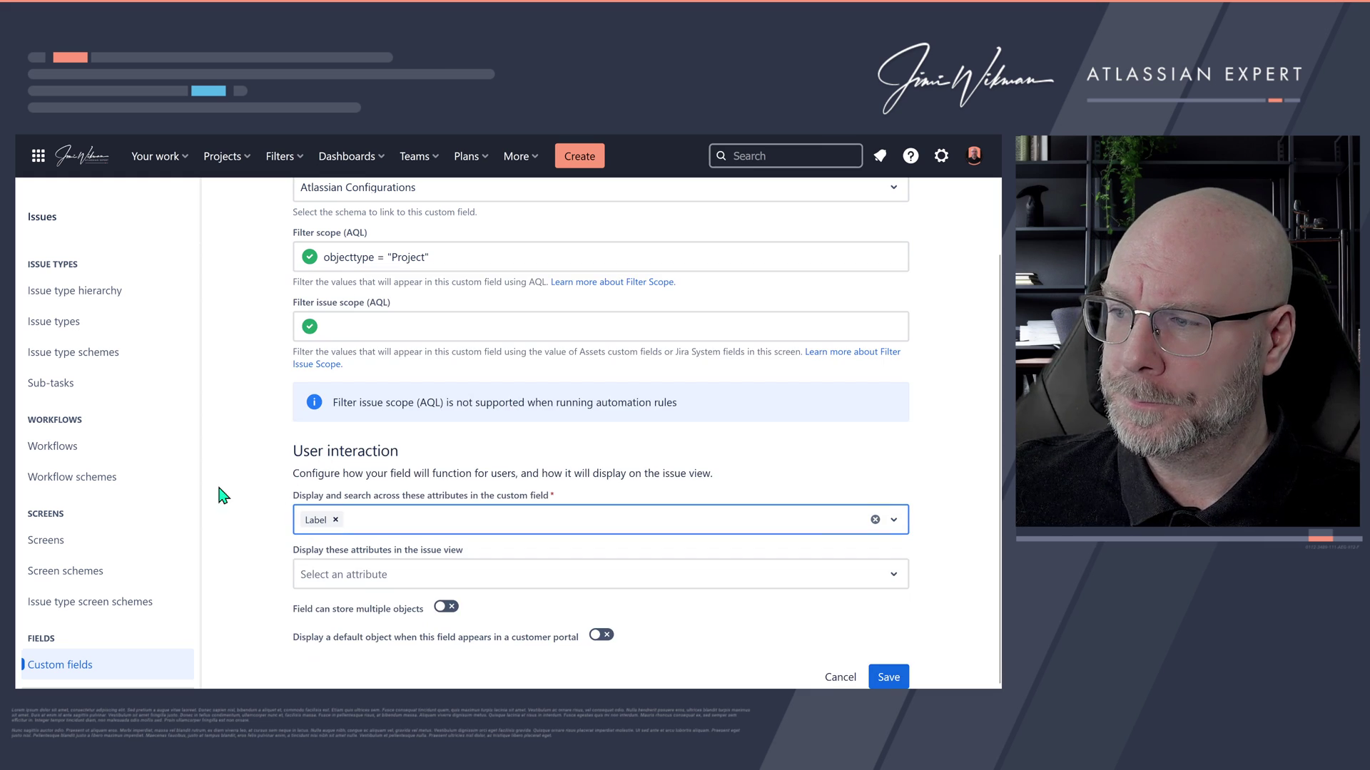
Step: Add the Name and Complexity attributes to those displayed in the issue view
left_click(334, 585)
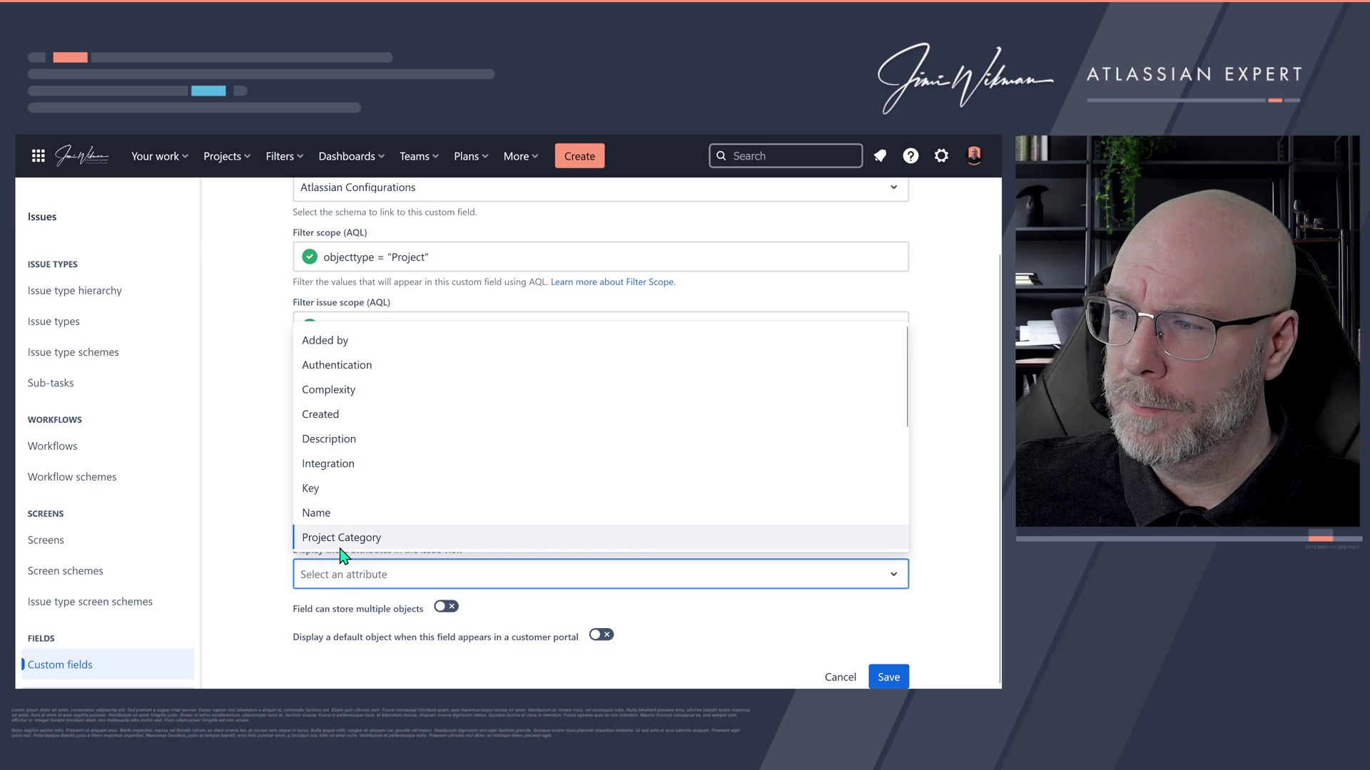
scroll(343, 542, "down", 3)
type("la")
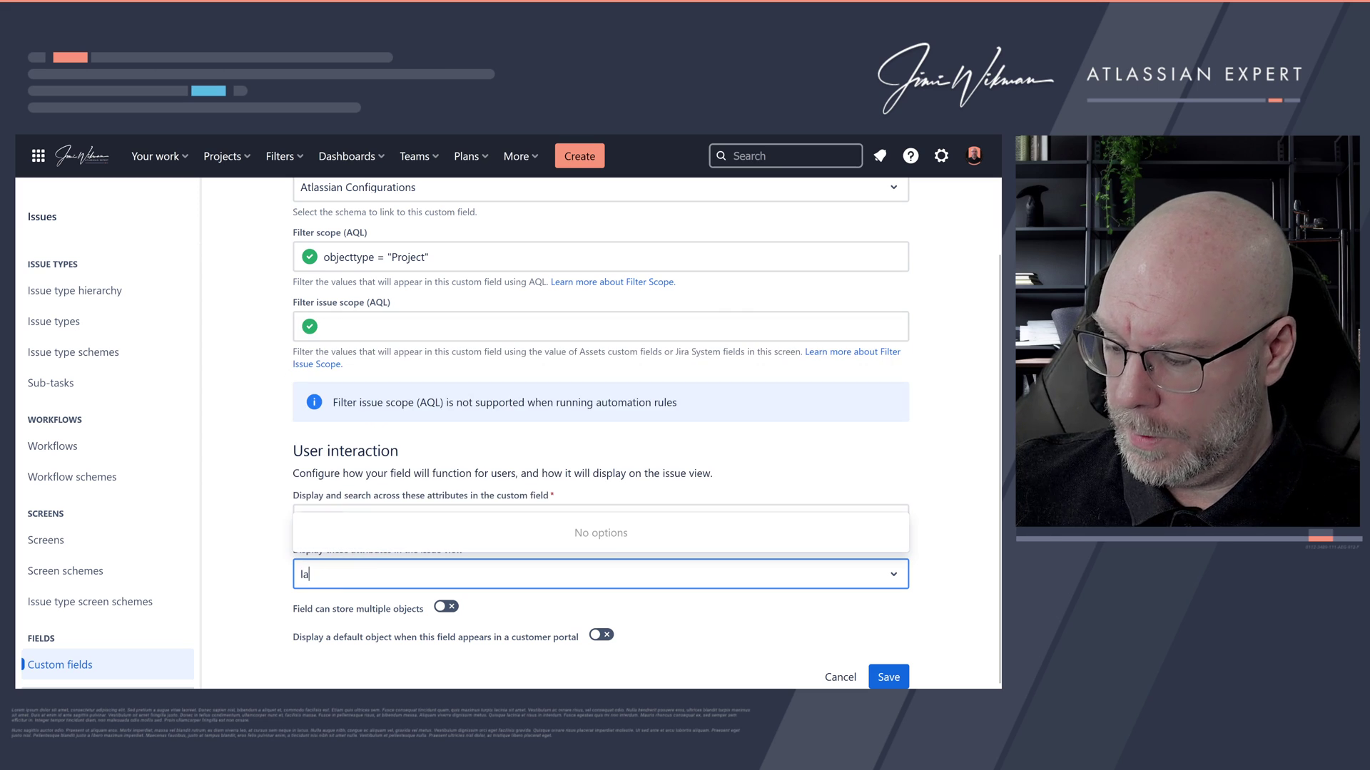
key("BackSpace")
key("BackSpace")
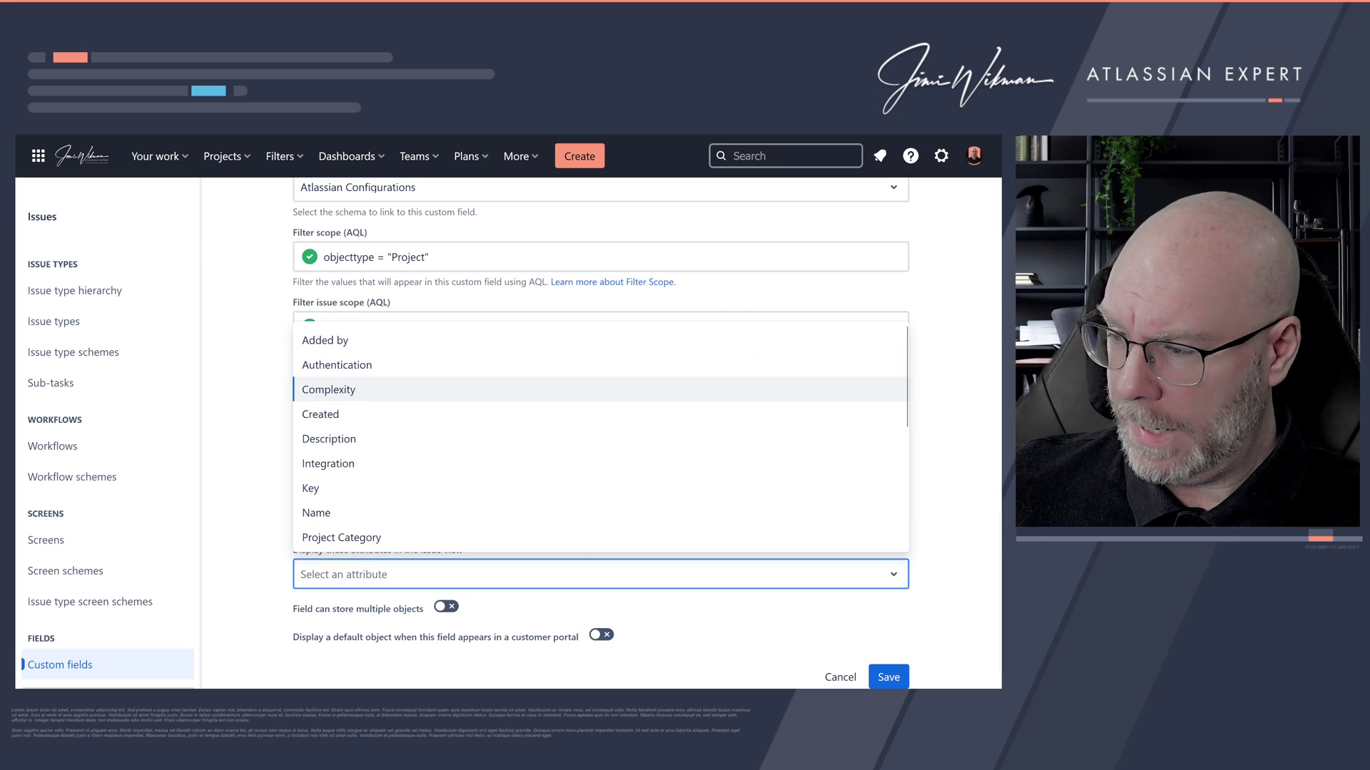
type("nam")
left_click(327, 540)
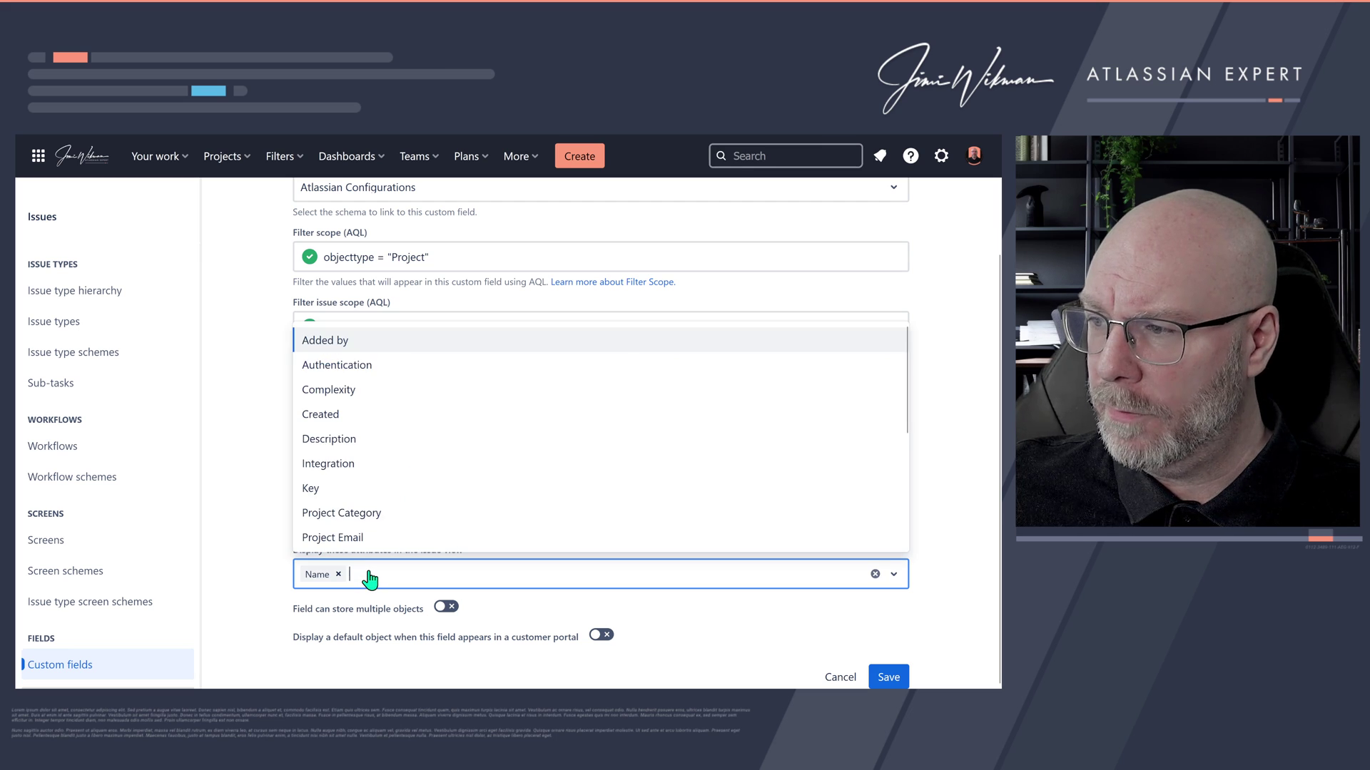
left_click(373, 394)
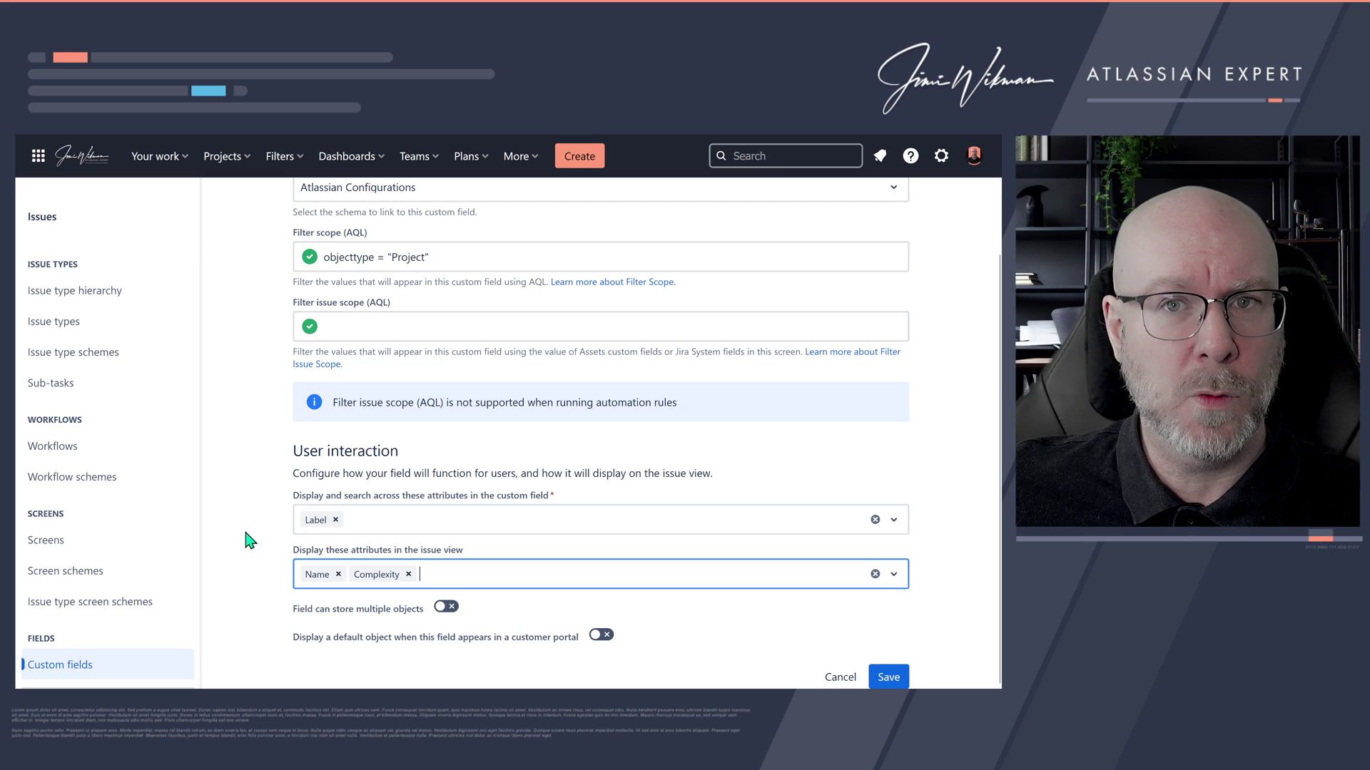
left_click(460, 576)
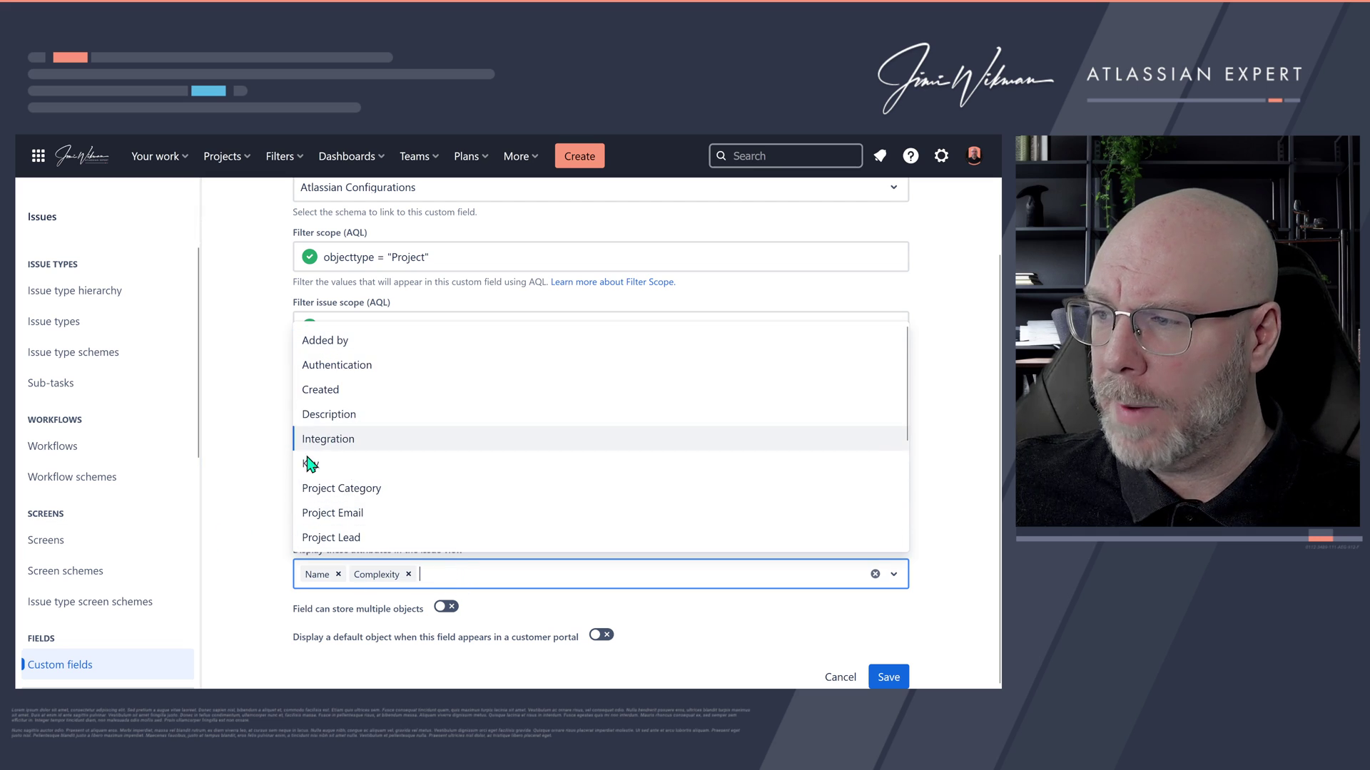
left_click(266, 532)
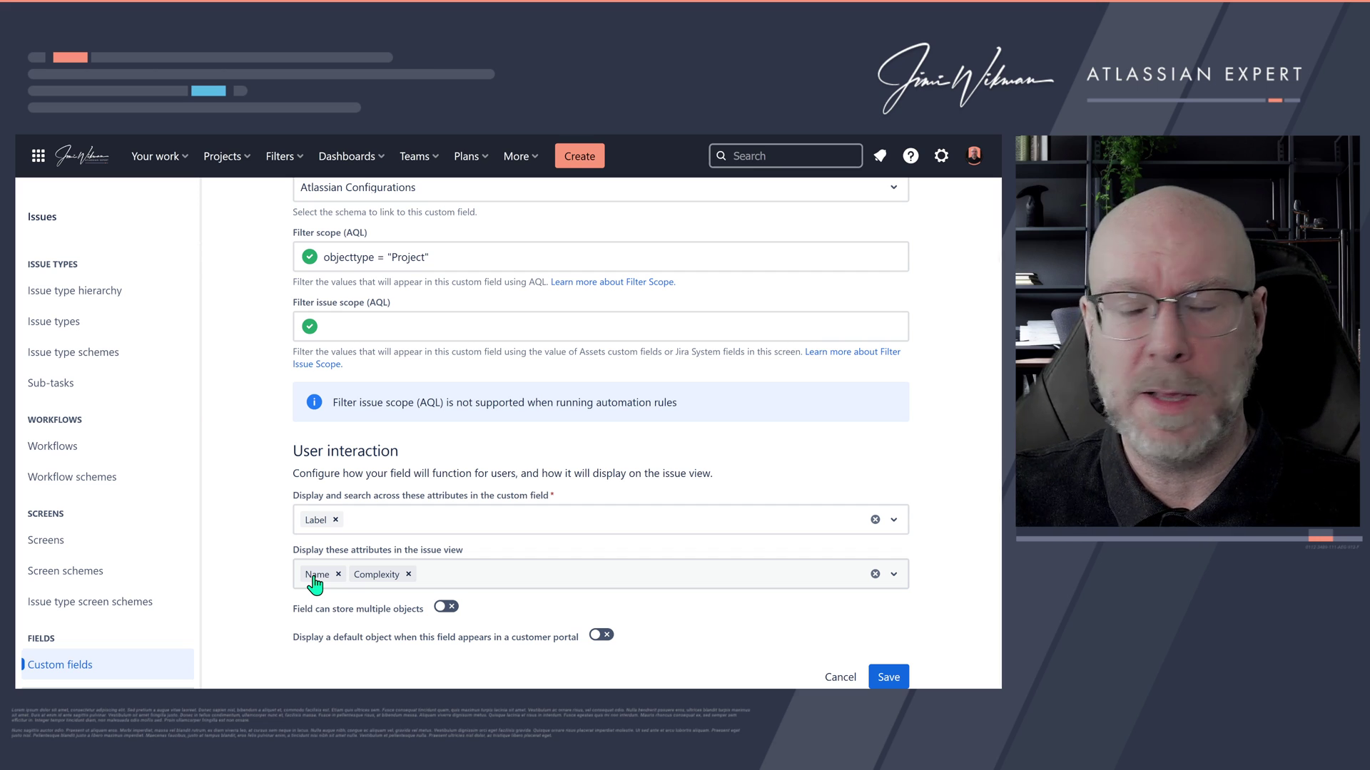
Step: Replace the attribute used for display and search in the custom field with Name
left_click(335, 520)
left_click(348, 523)
type("name")
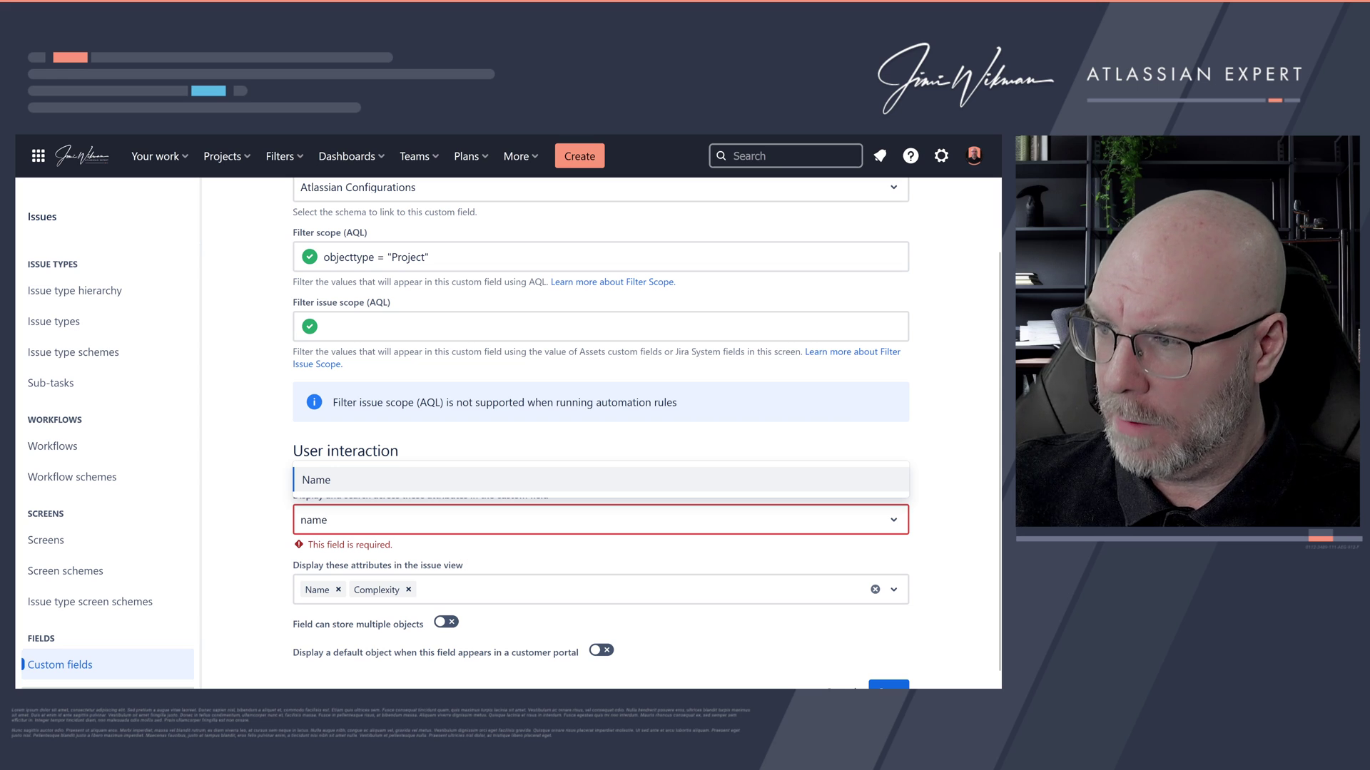
left_click(357, 484)
left_click(239, 567)
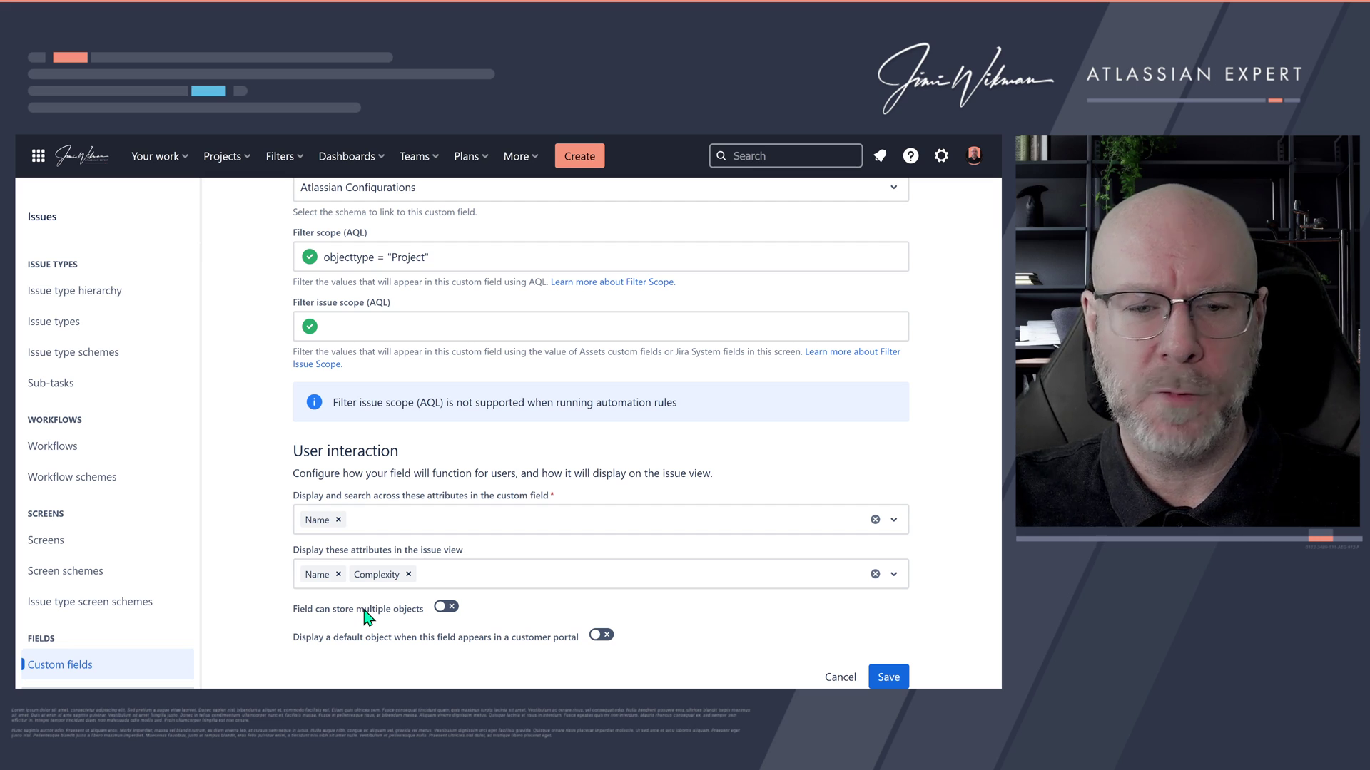
Step: Allow the field to store multiple objects and save the Assets objects field configuration
left_click(446, 607)
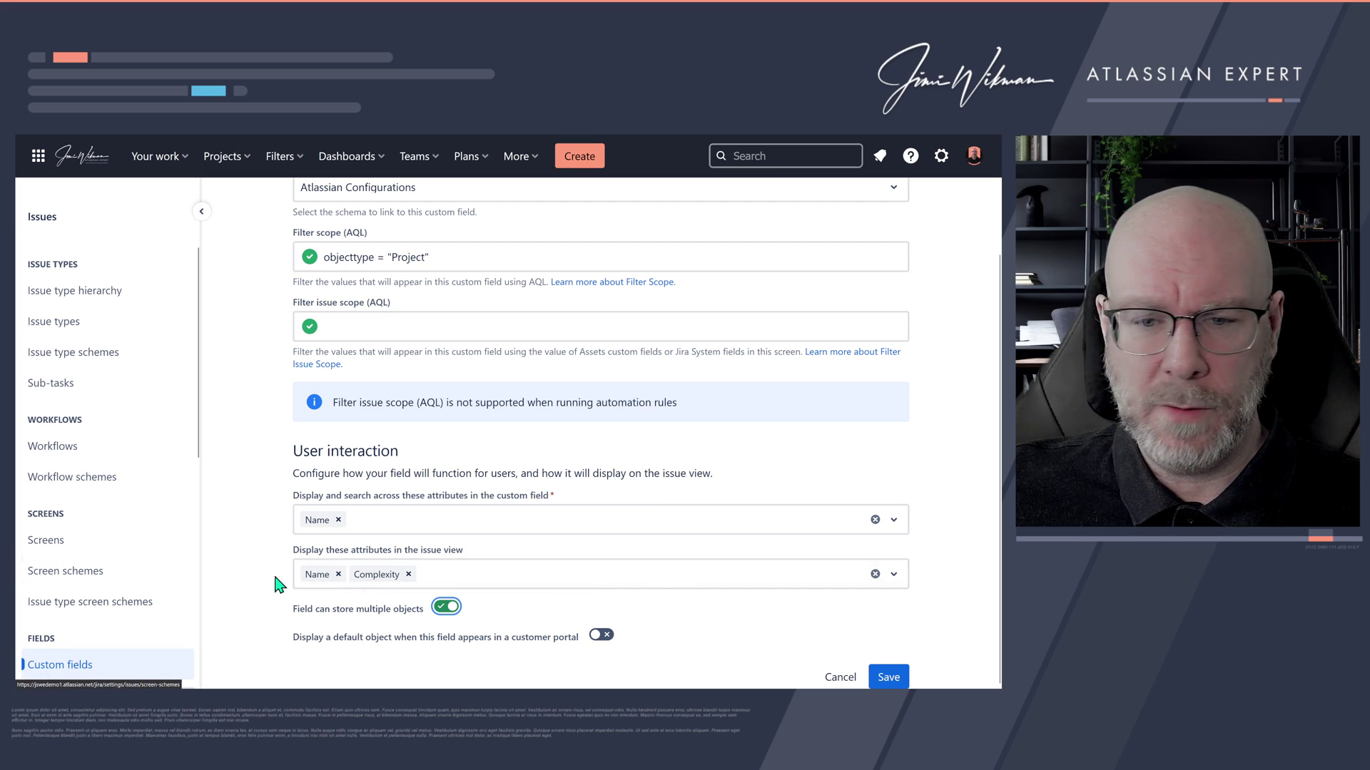
left_click(889, 680)
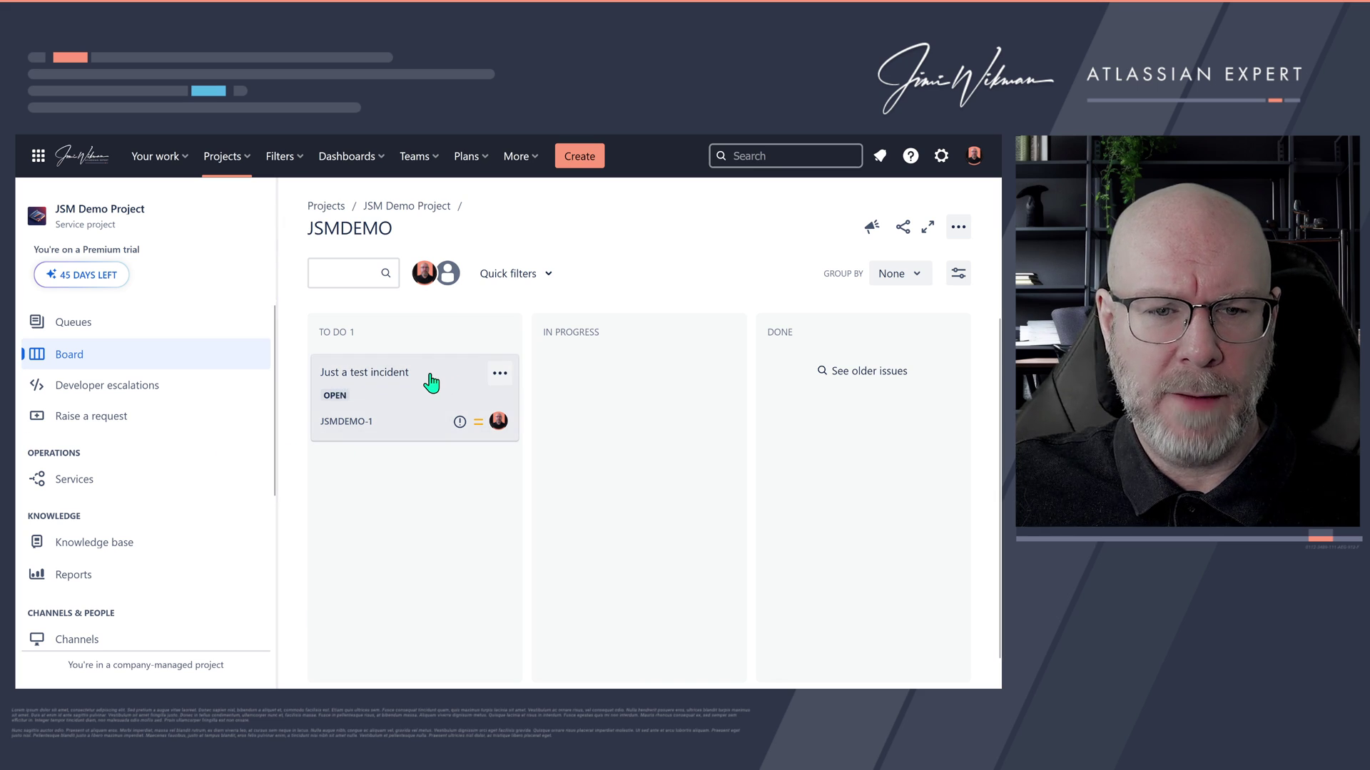
Step: Open the "Just a test incident" issue and examine the objects offered by its Jira Projects field, leaving the field empty
left_click(405, 382)
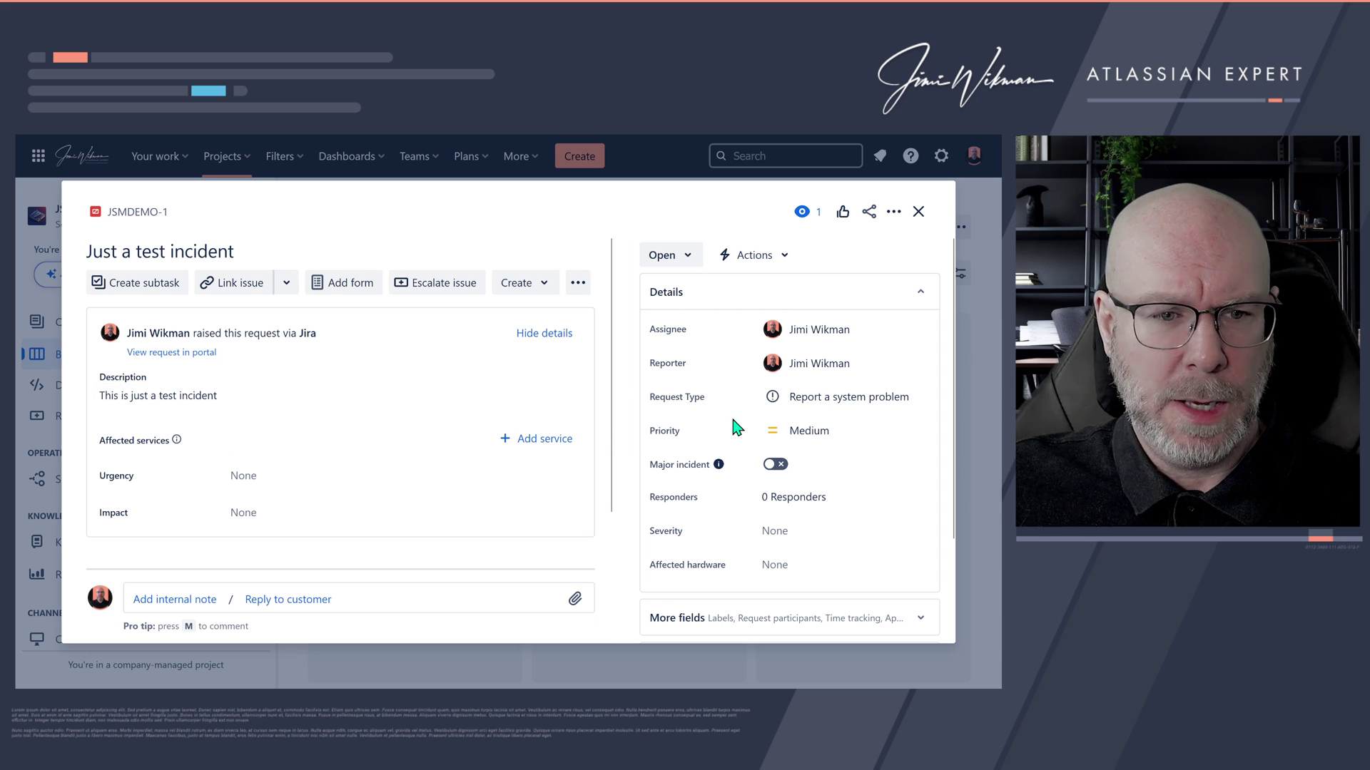
scroll(714, 446, "down", 3)
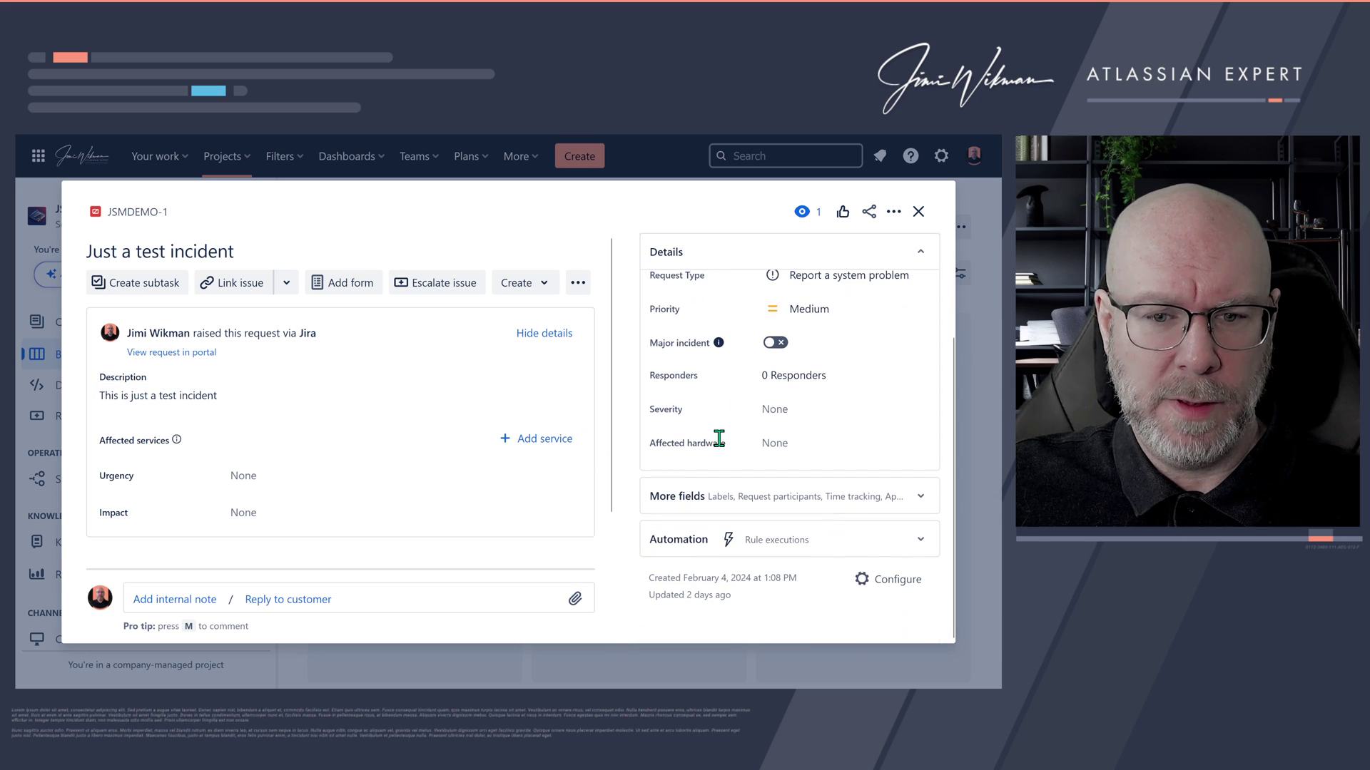
left_click(797, 499)
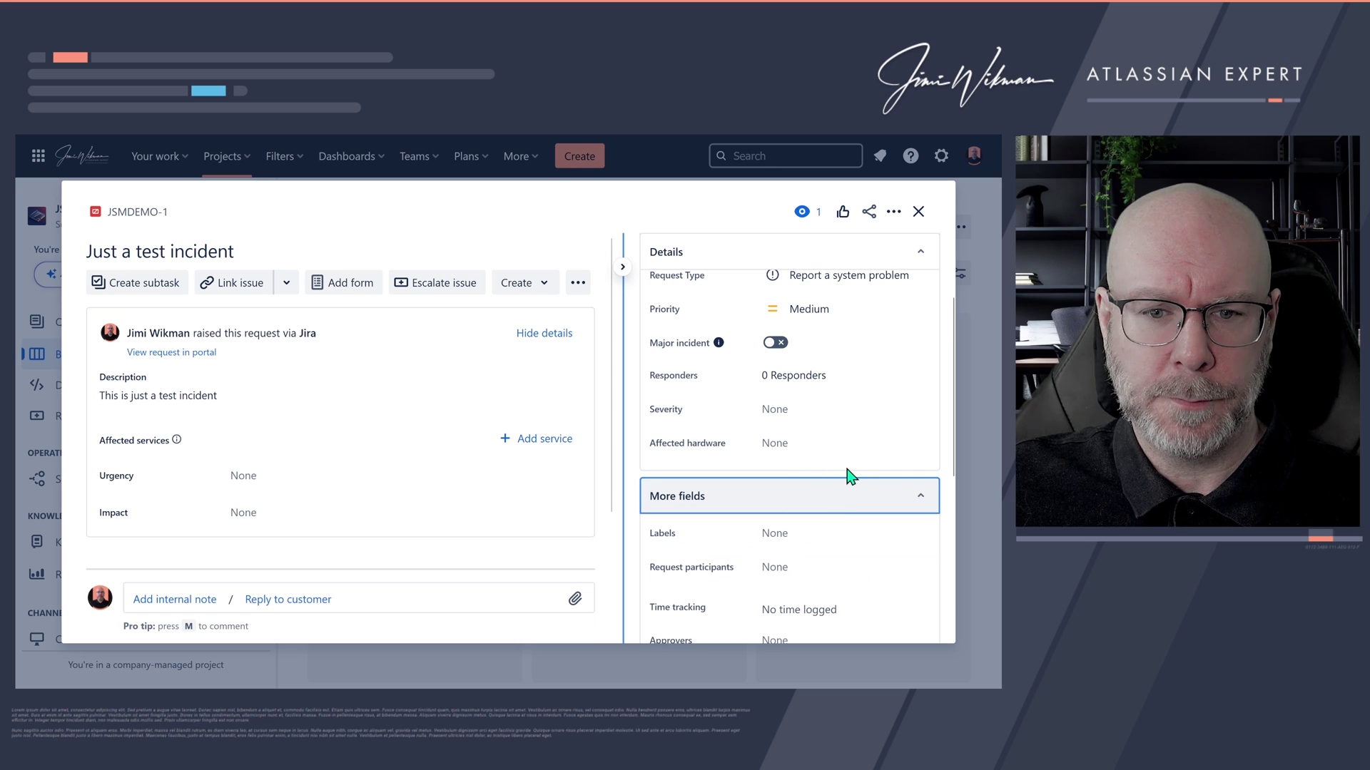
scroll(847, 474, "down", 5)
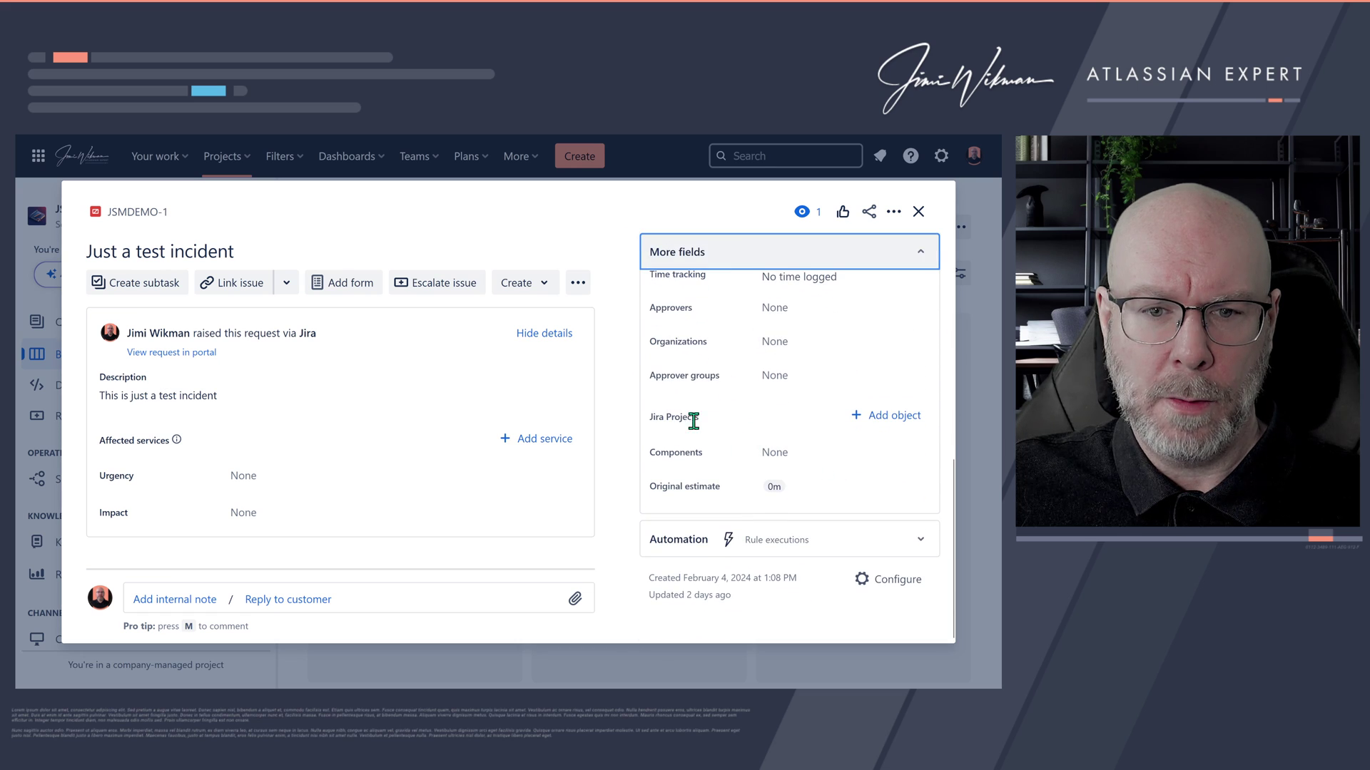
left_click(879, 421)
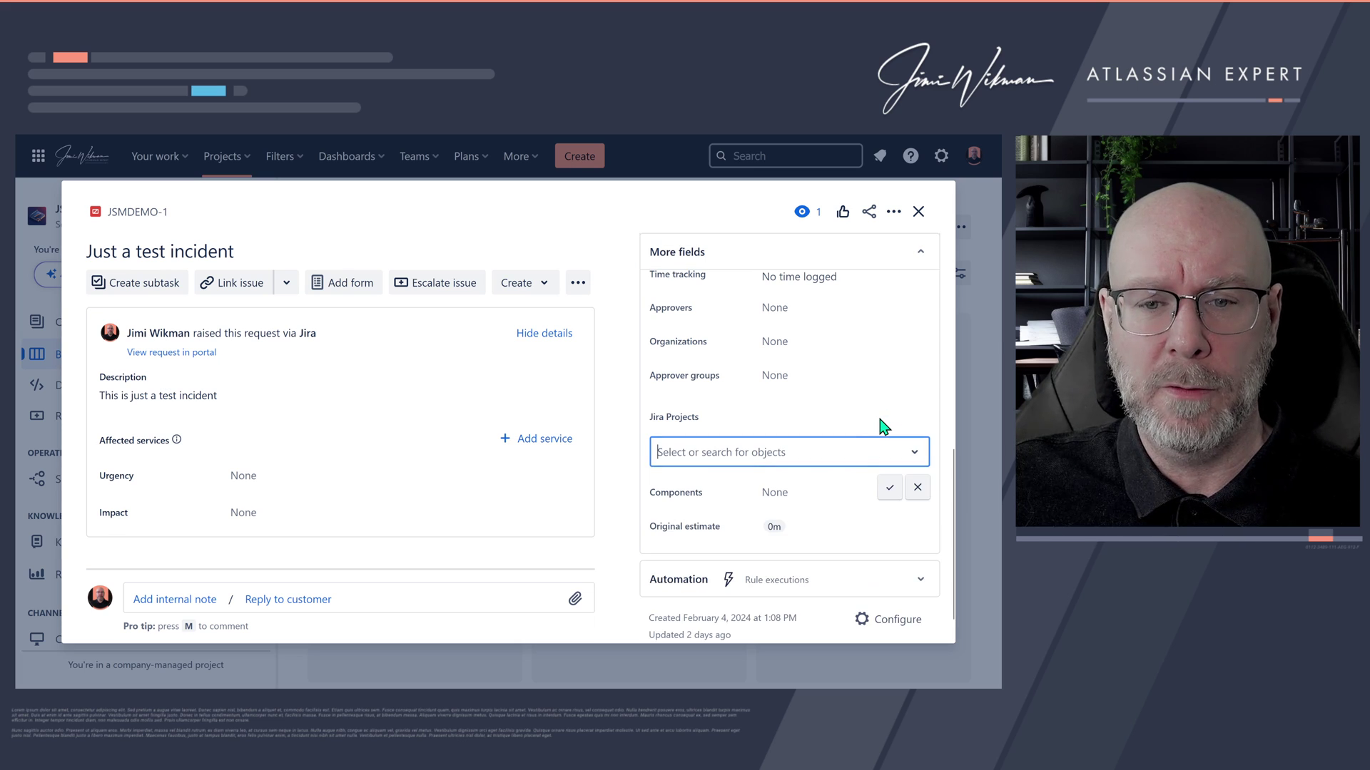
left_click(838, 455)
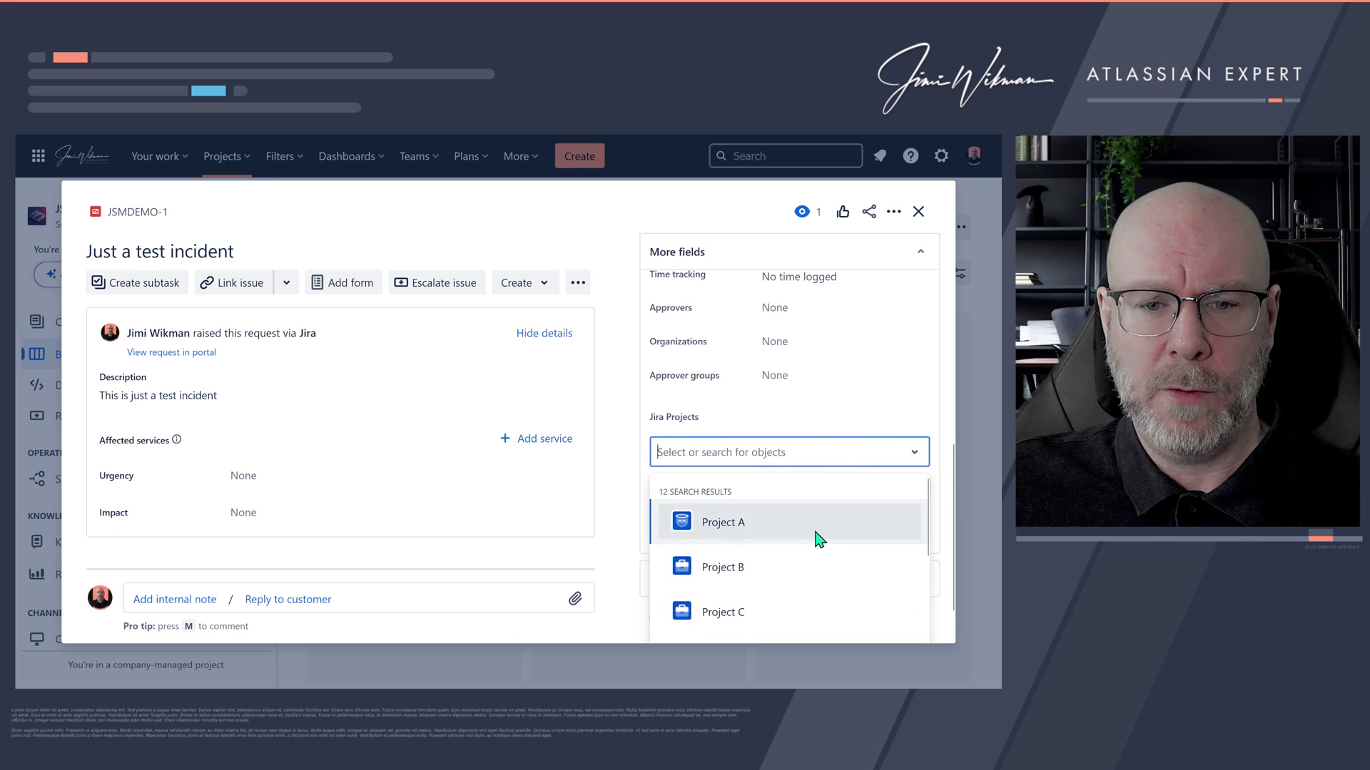
scroll(813, 546, "down", 5)
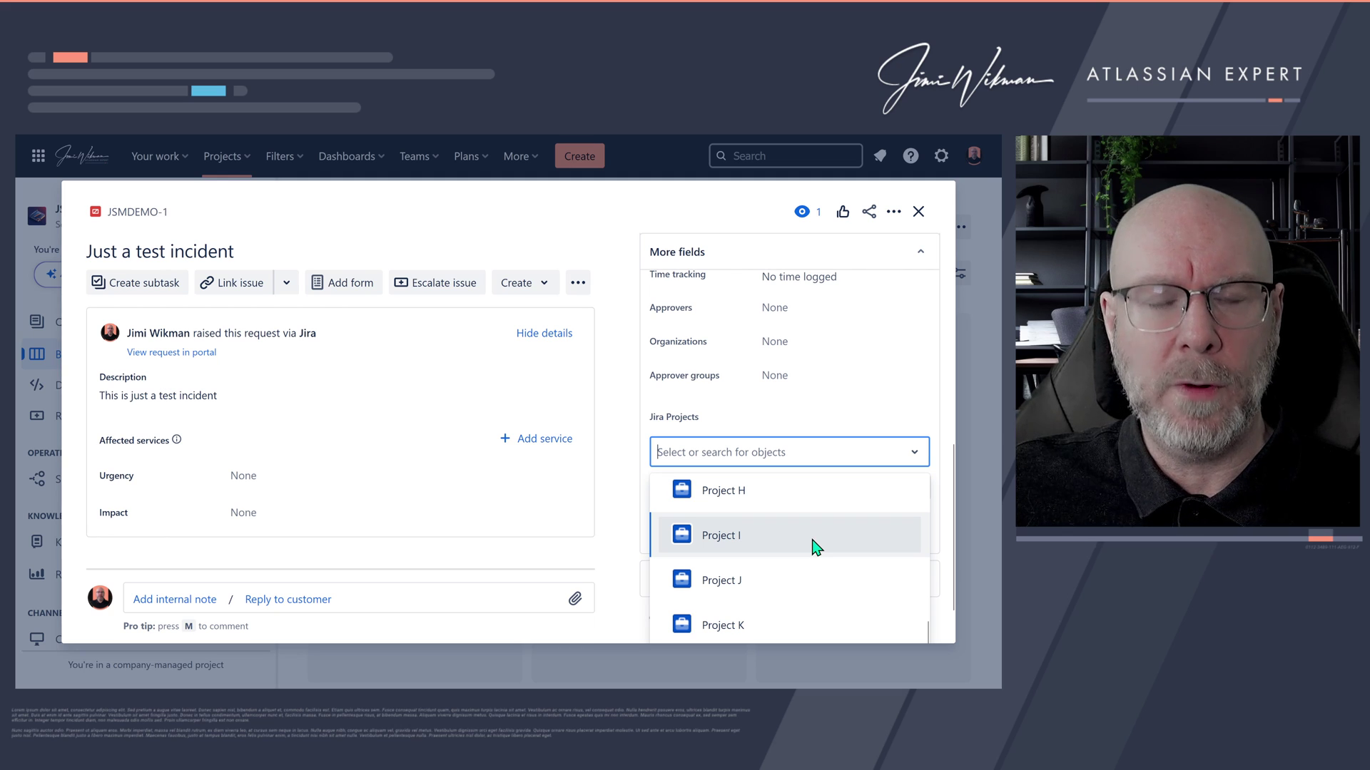
left_click(735, 427)
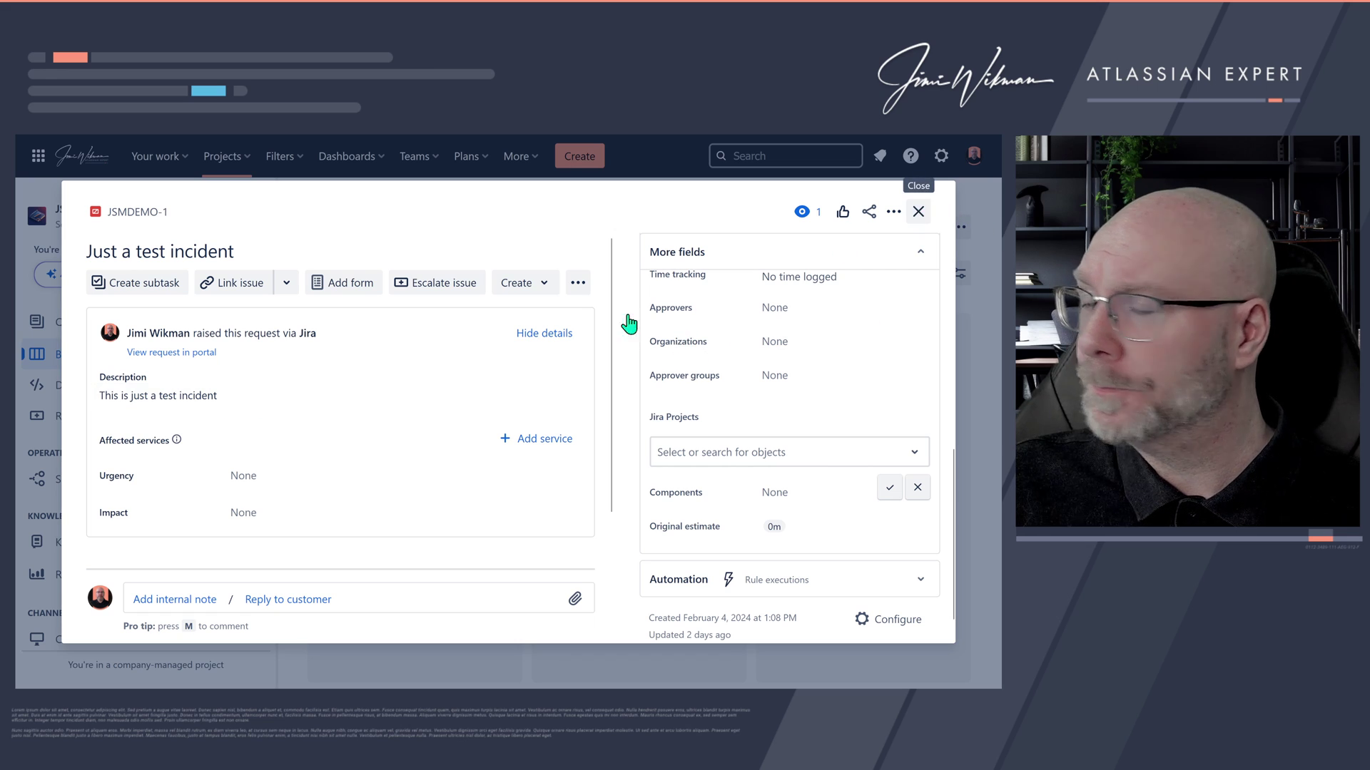
key("Escape")
Step: Open the Screens configuration in the JSM Demo Project's settings
scroll(183, 437, "down", 3)
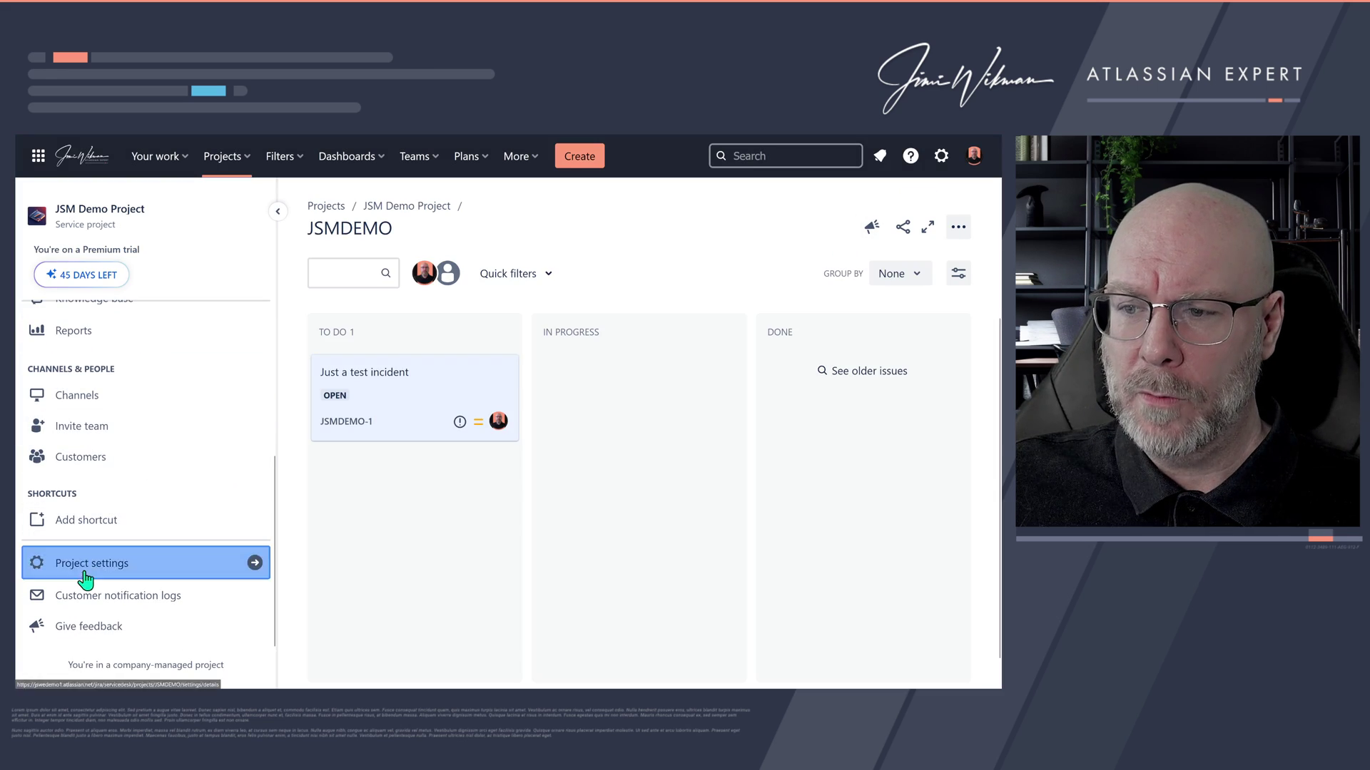
left_click(85, 563)
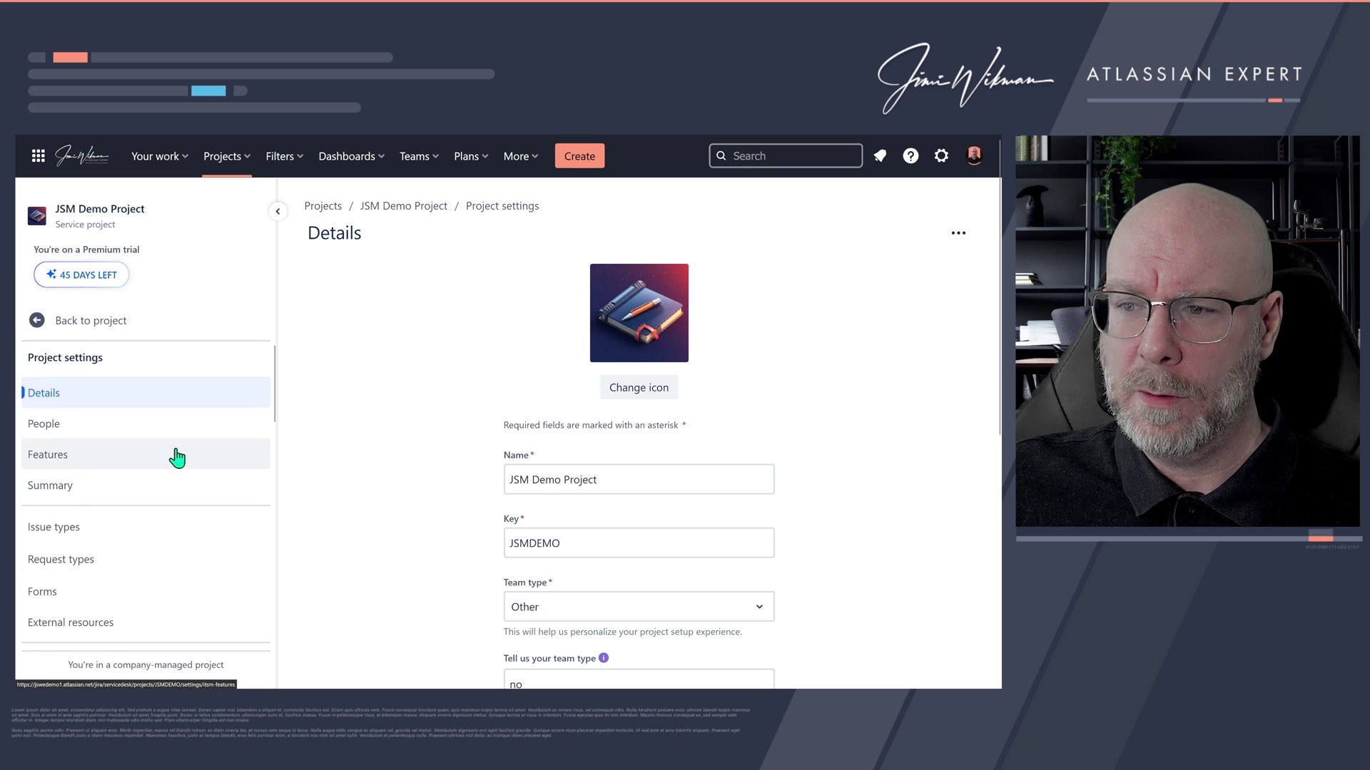
scroll(178, 450, "down", 3)
scroll(185, 440, "down", 3)
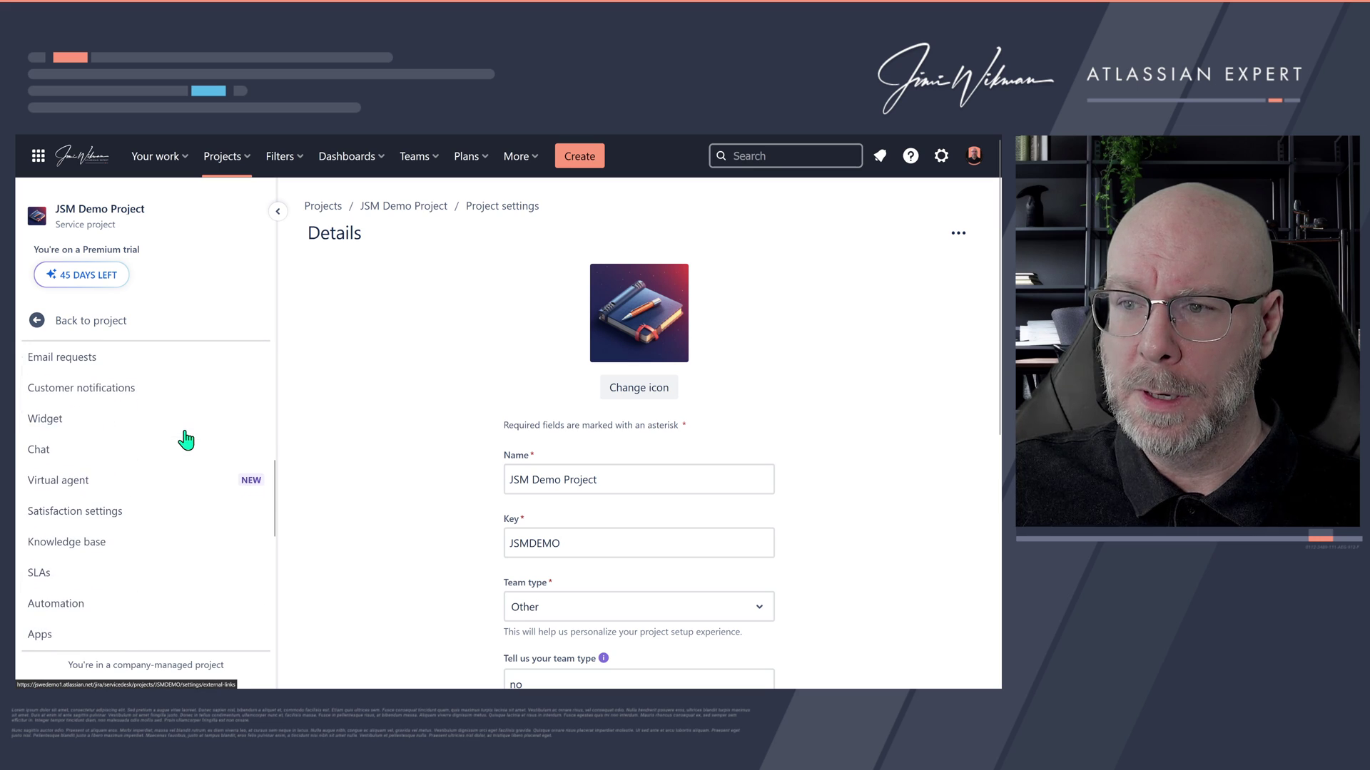
scroll(185, 440, "down", 3)
left_click(114, 508)
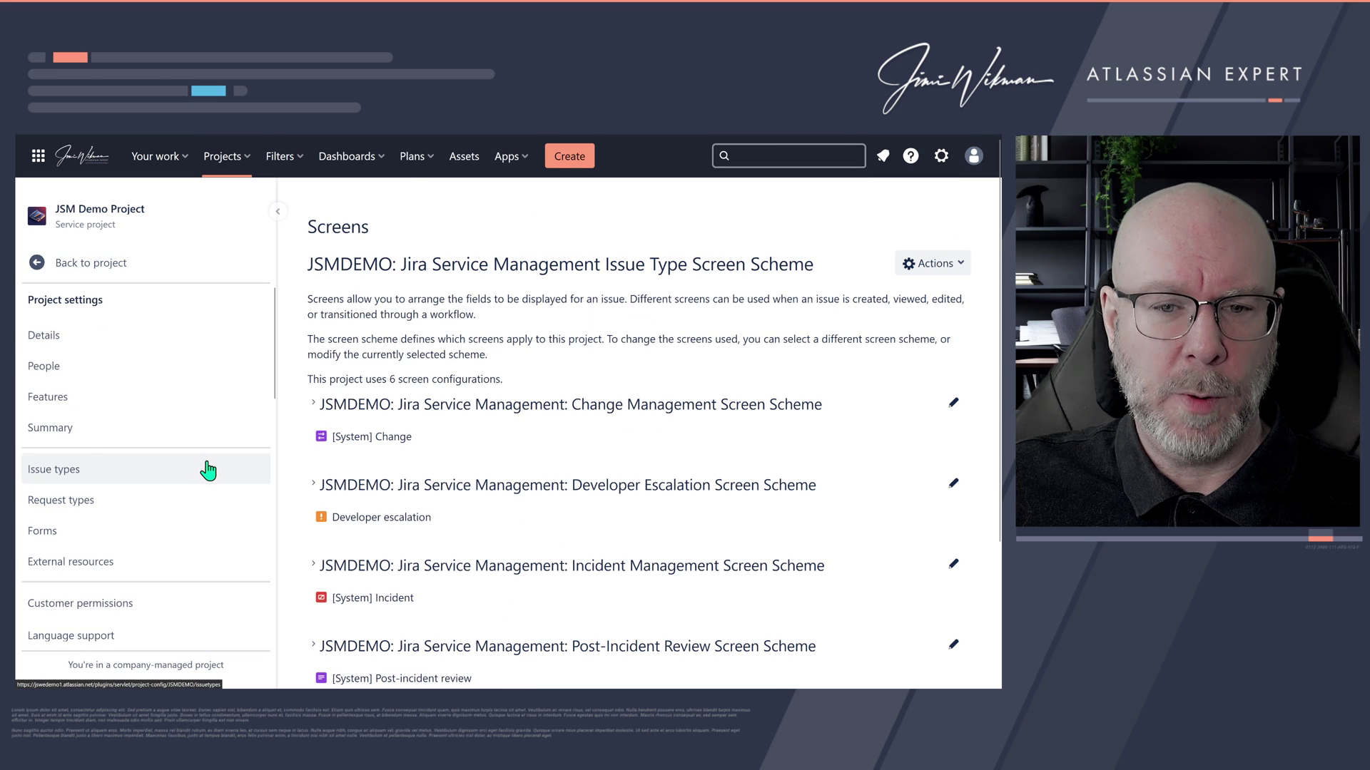
Step: Expand the Incident Management Screen Scheme and open its Incident View/Edit Screen for configuration
scroll(527, 464, "down", 2)
scroll(528, 464, "down", 1)
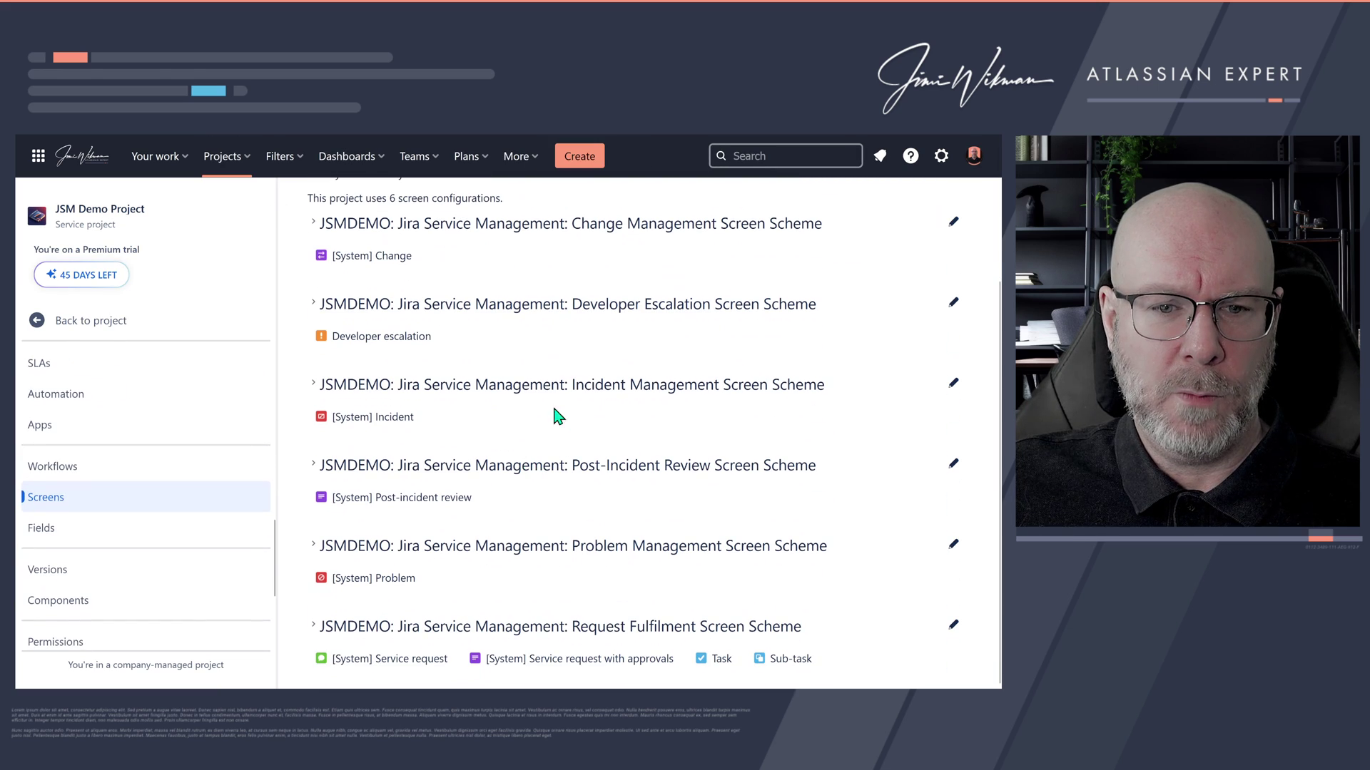
left_click(319, 386)
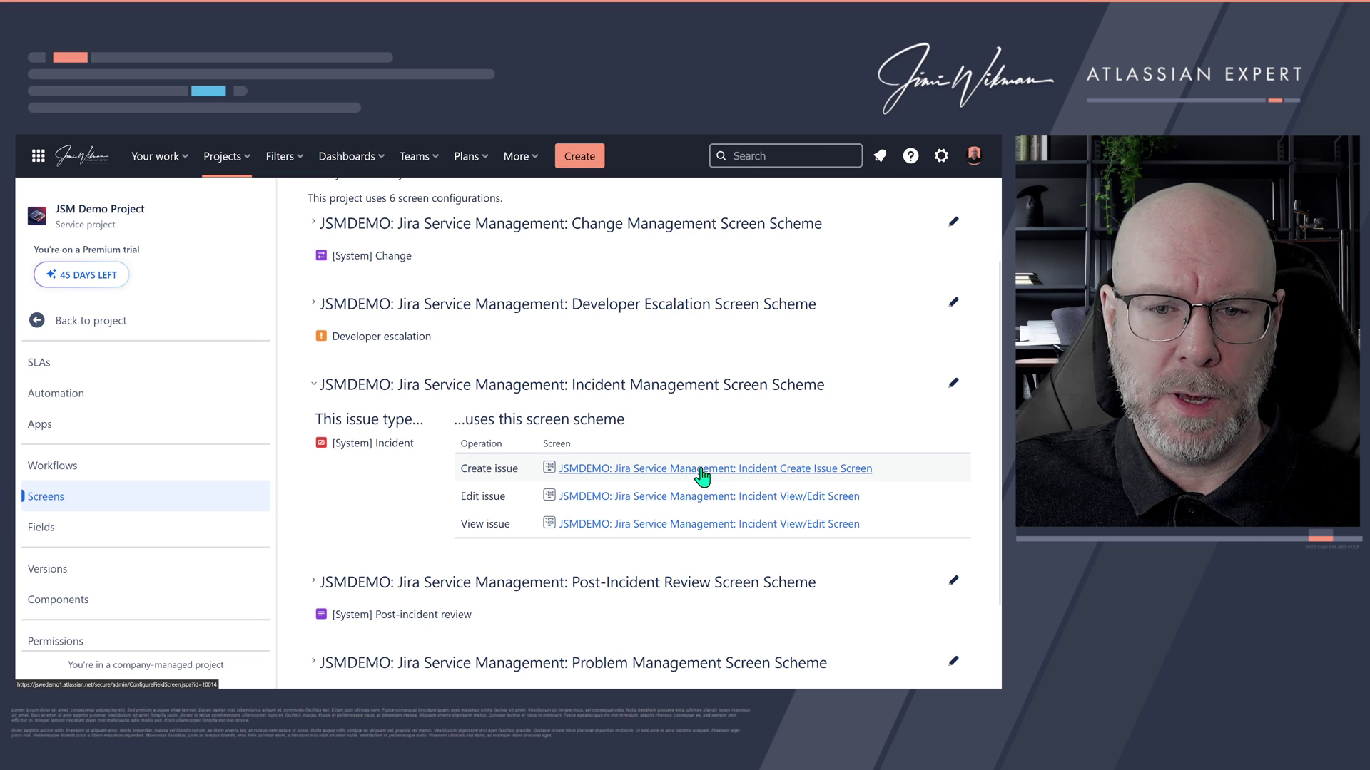
left_click(764, 505)
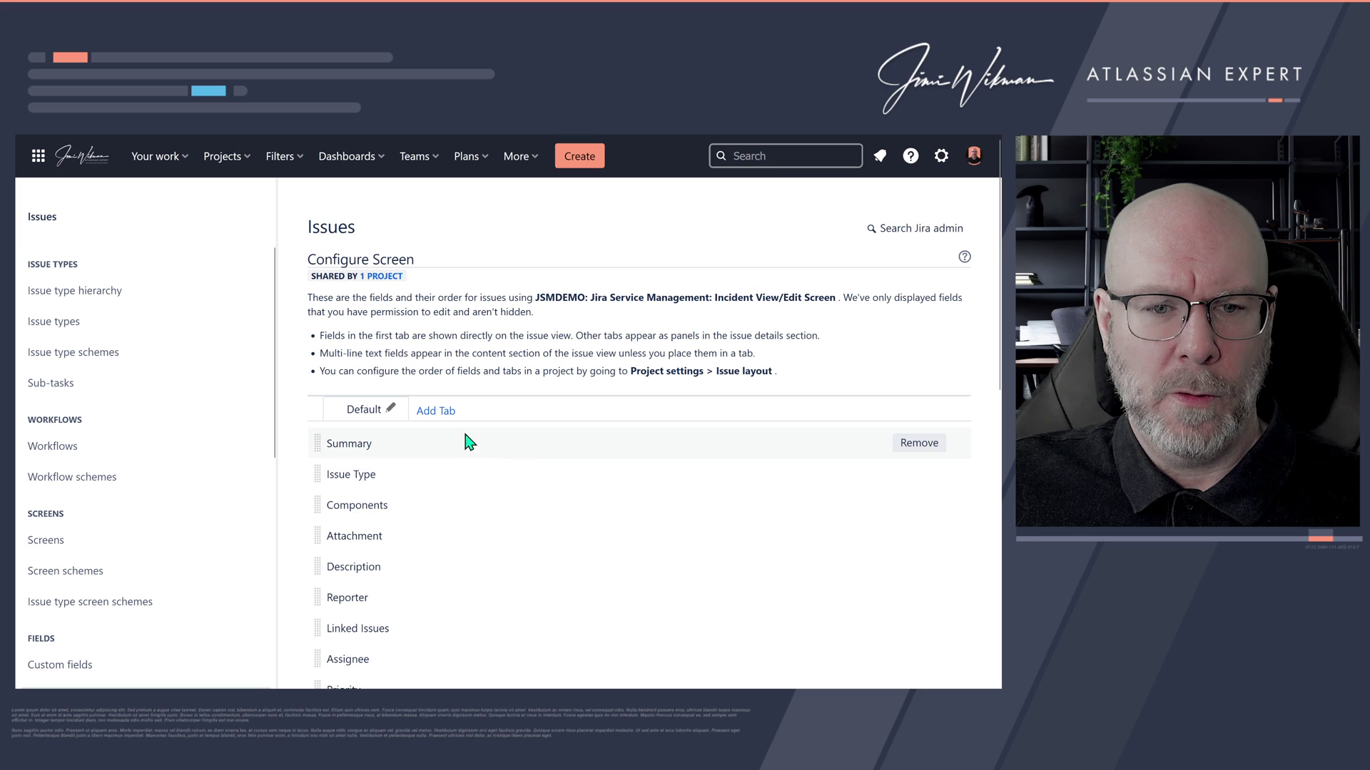
Step: Remove the Jira Projects field from the Default tab of the Incident View/Edit Screen
scroll(467, 445, "down", 3)
scroll(467, 447, "down", 5)
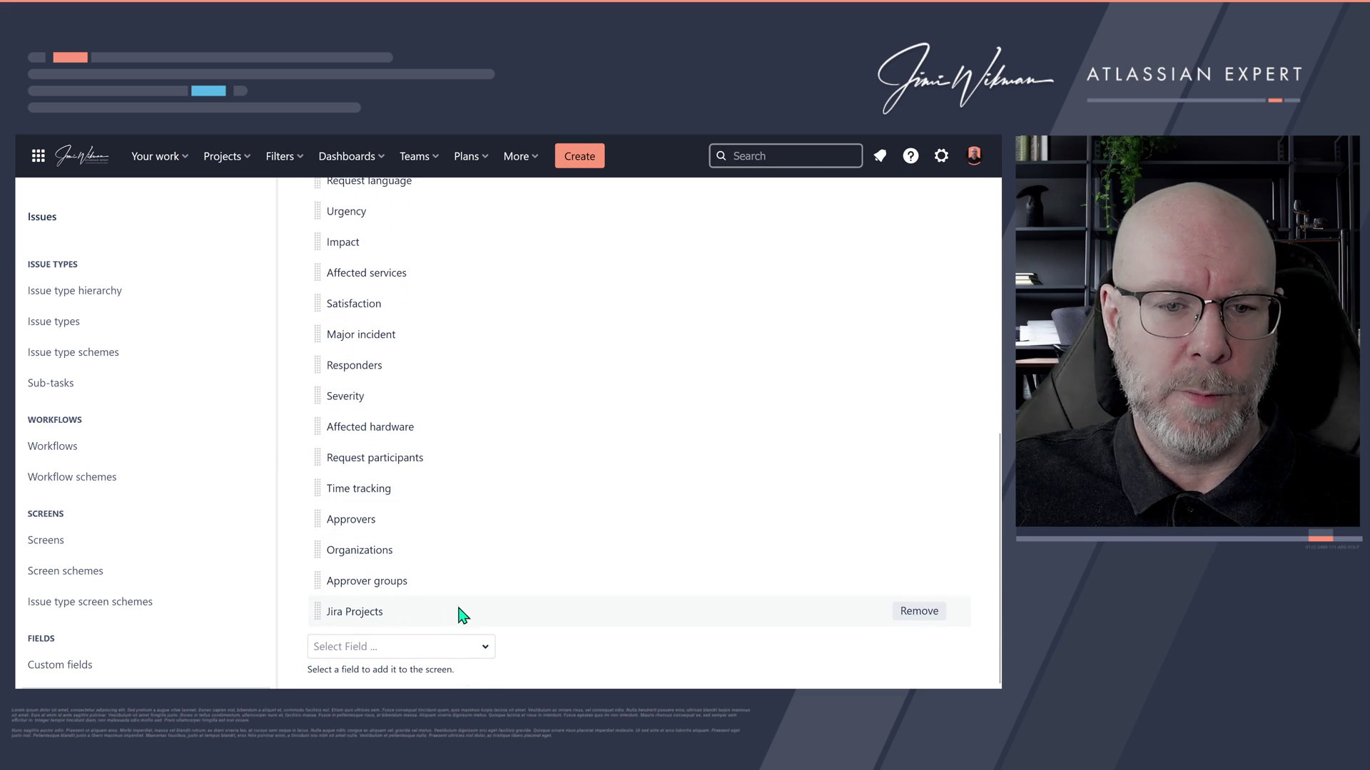
left_click(921, 612)
Step: Add a tab named Jira Projects to the Incident View/Edit Screen
scroll(513, 542, "up", 15)
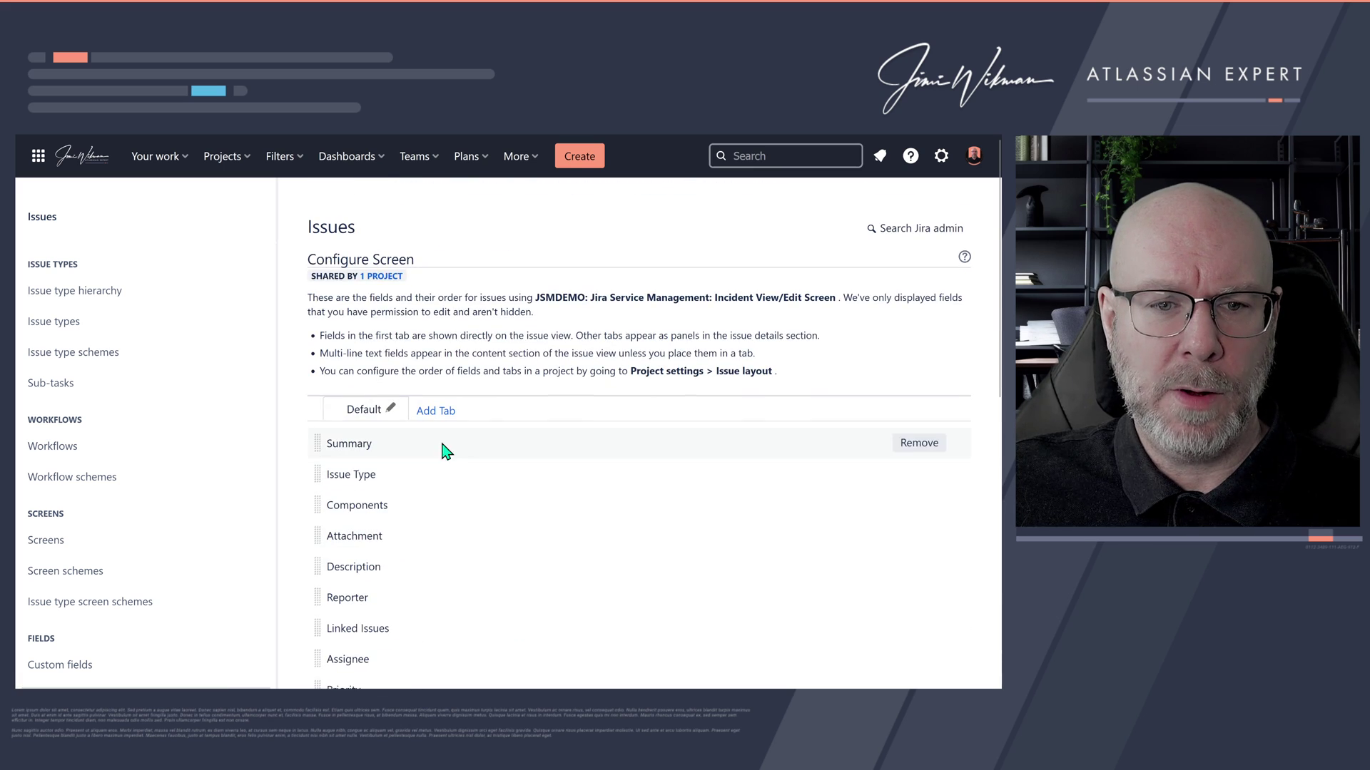
left_click(438, 411)
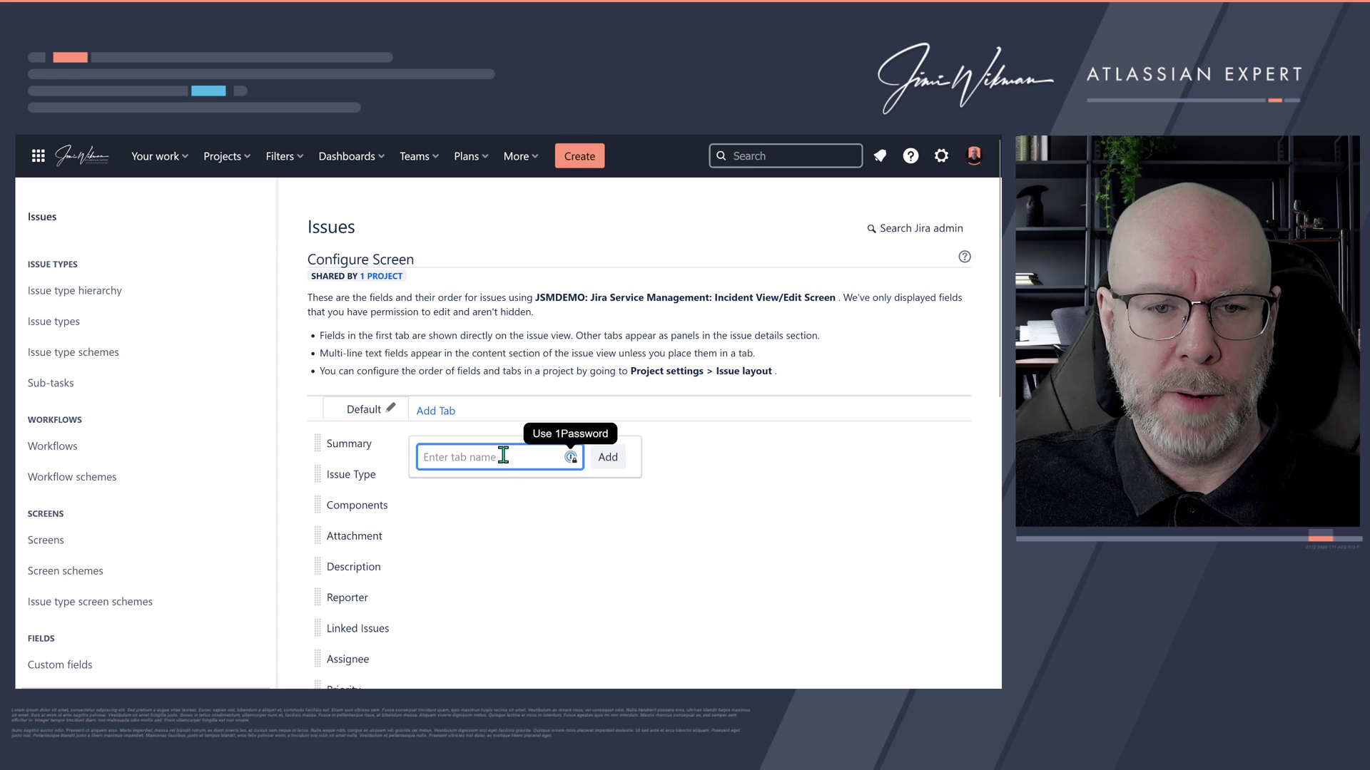
left_click(503, 454)
type("Jira")
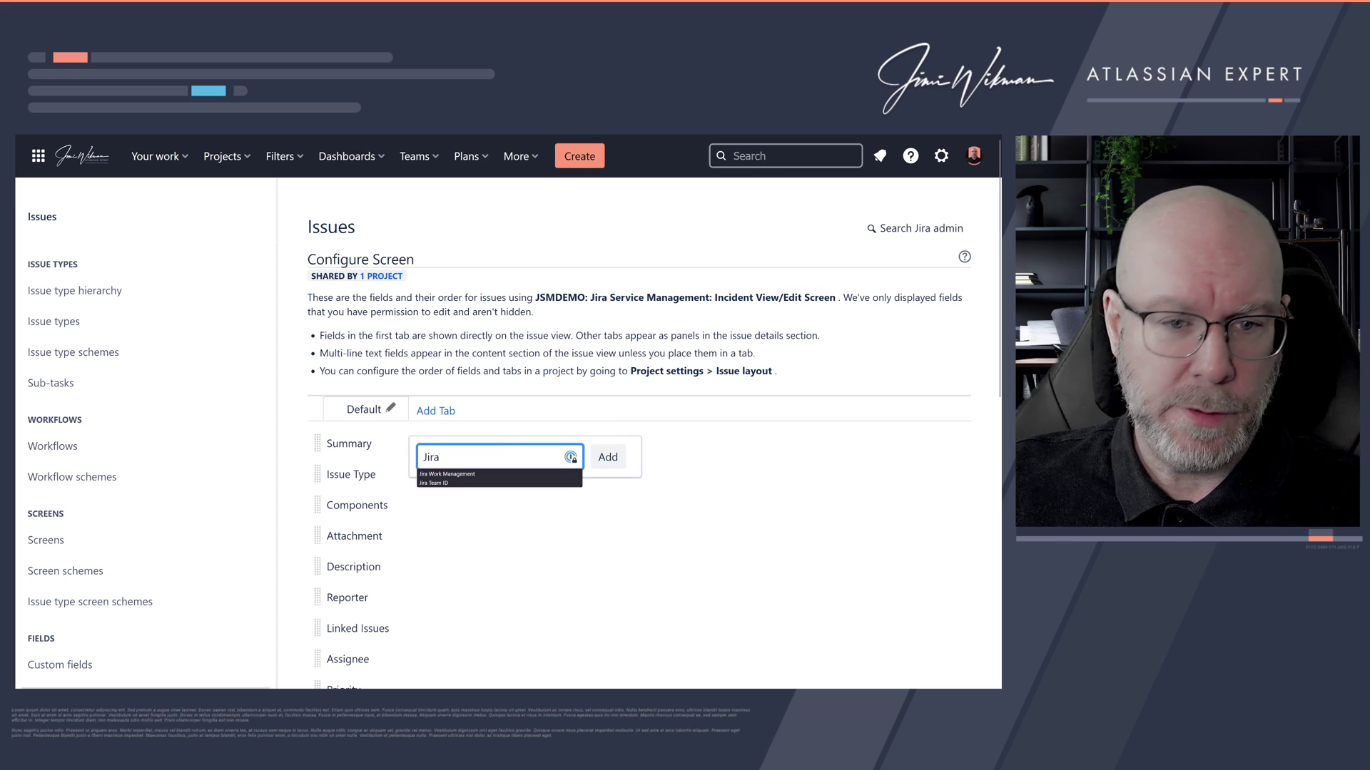
type(" Proj")
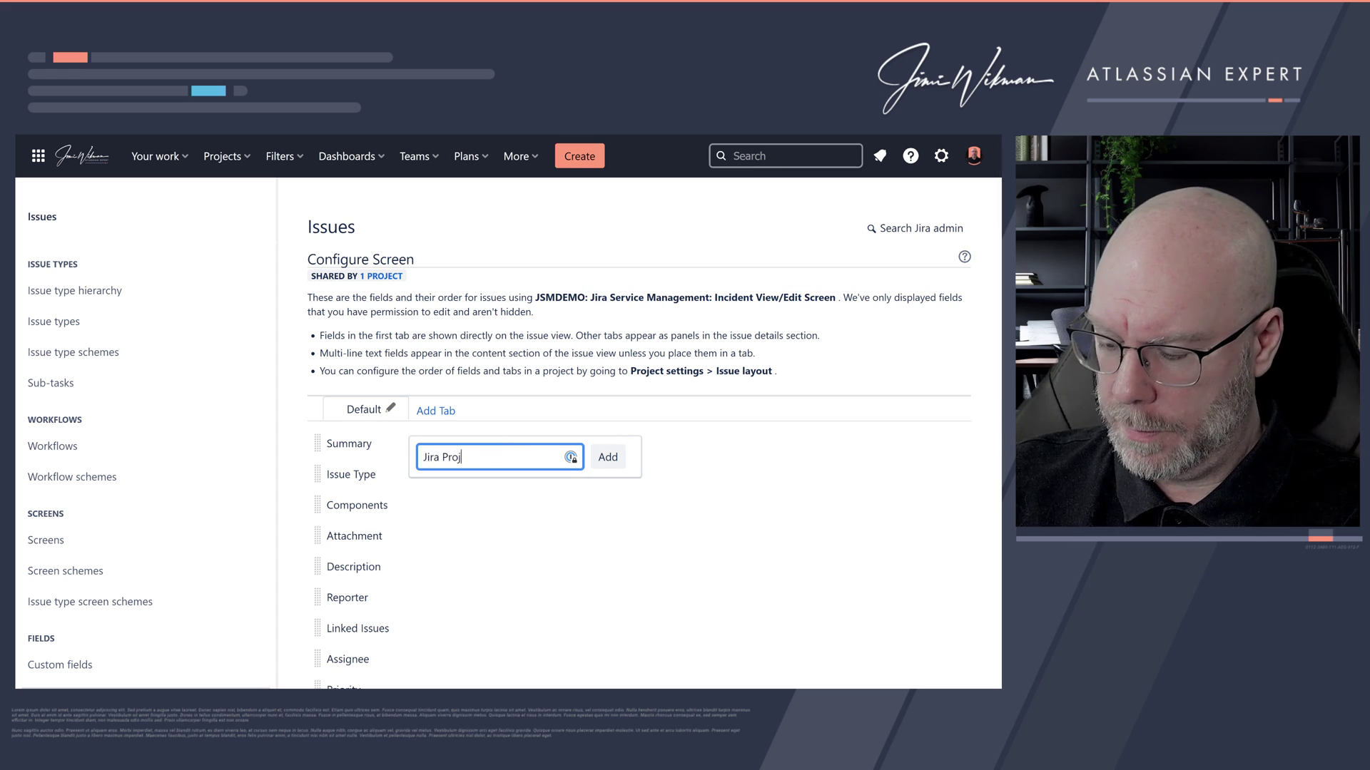
type("ects")
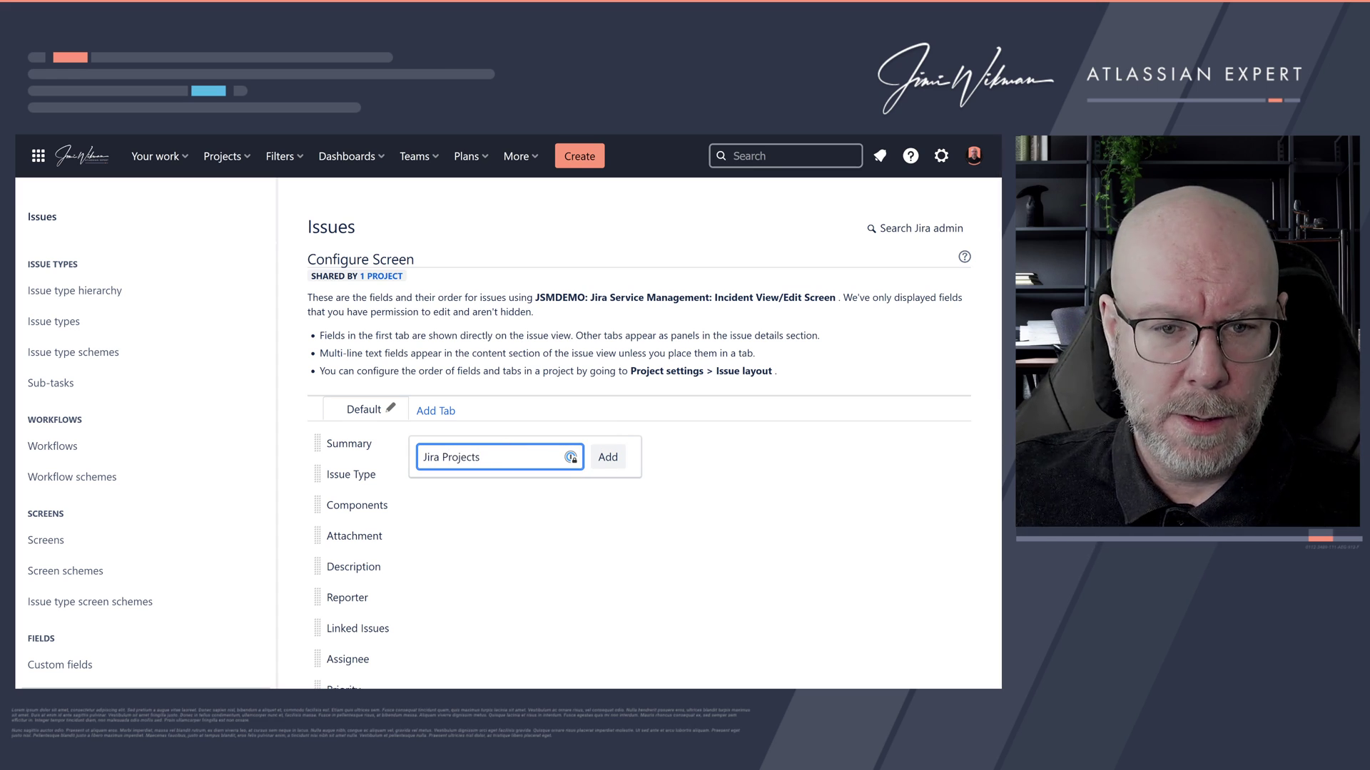
left_click(610, 463)
Step: Add the Jira Projects field to the new Jira Projects tab
left_click(419, 476)
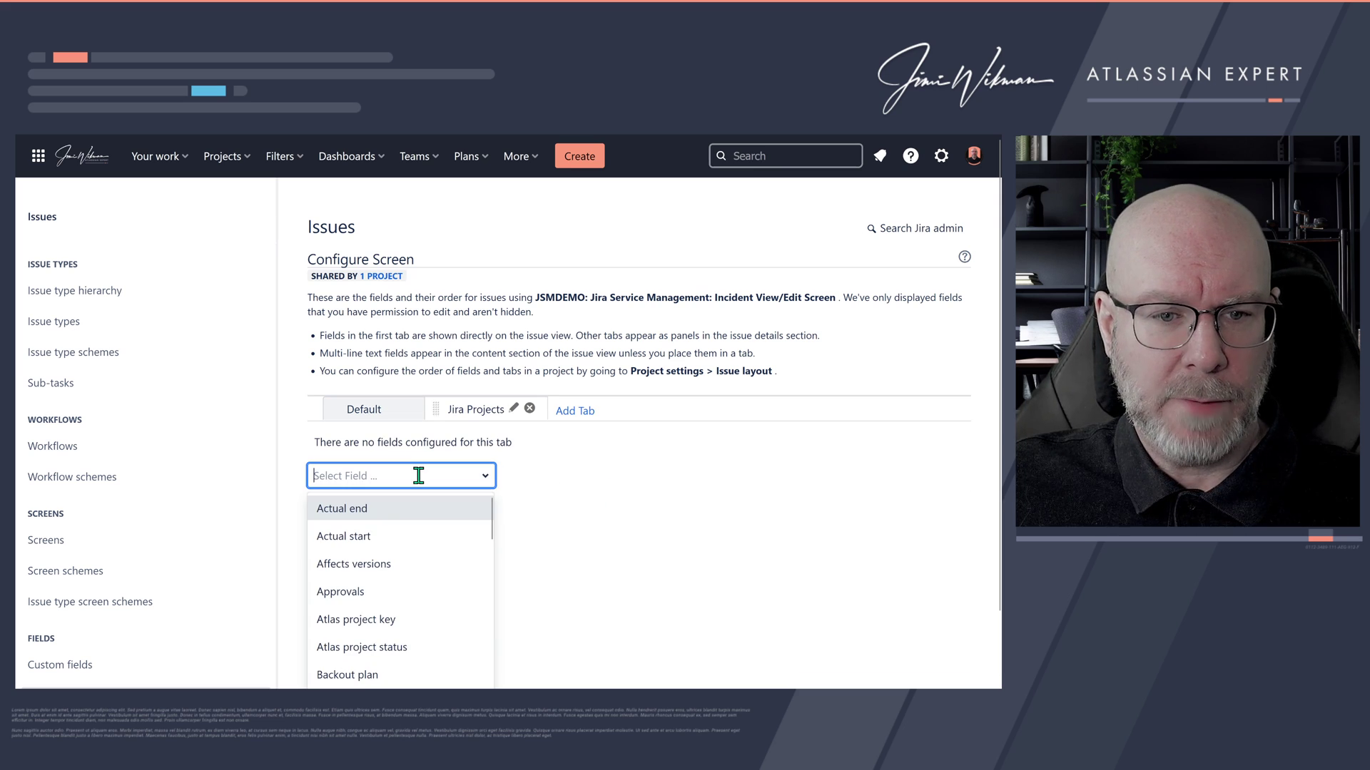
type("jira")
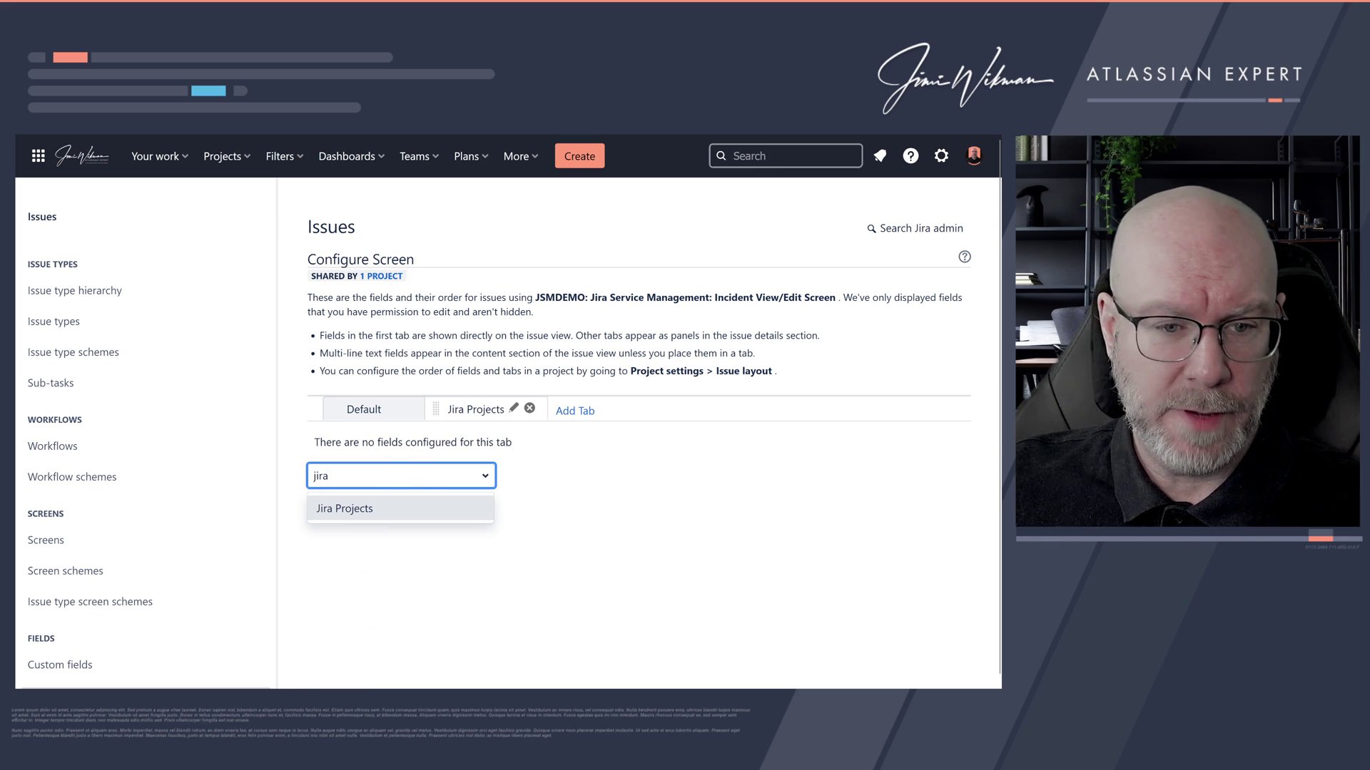
left_click(381, 510)
left_click(606, 506)
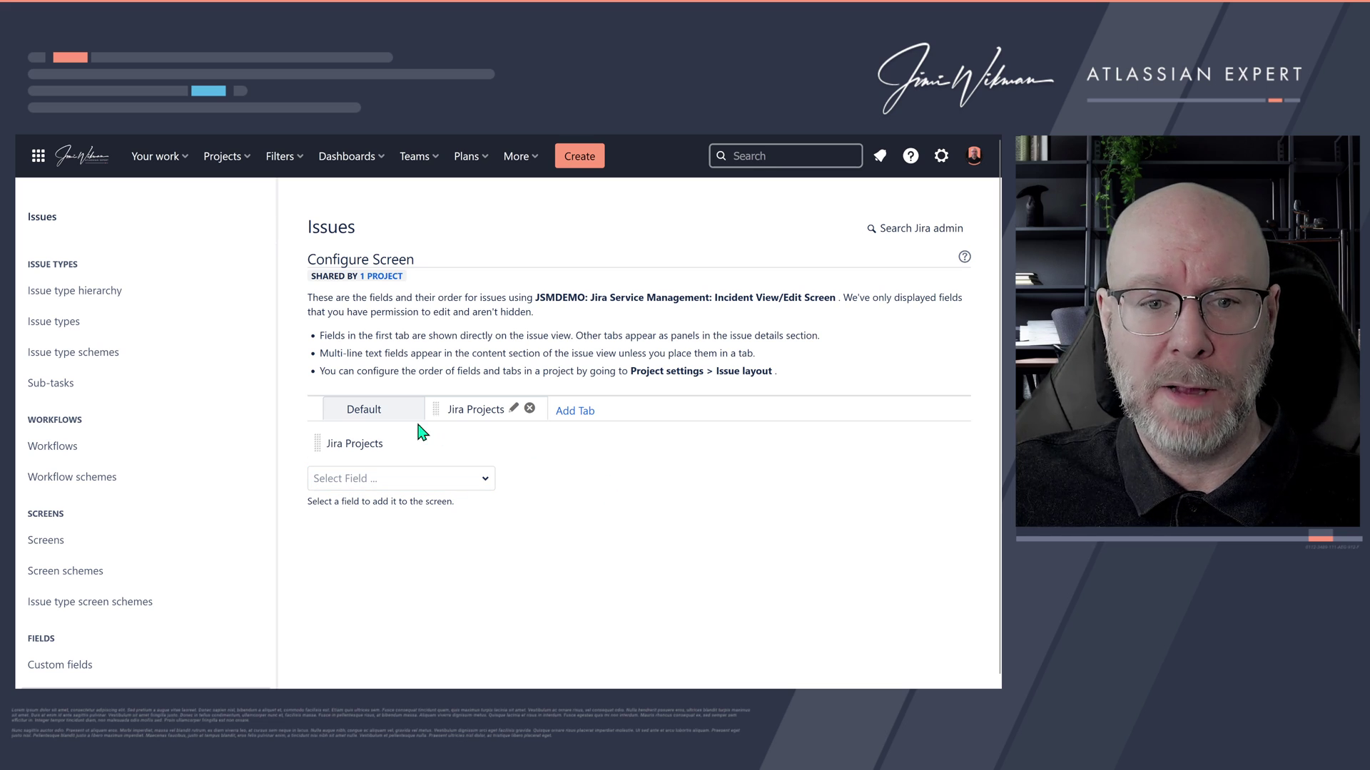
Step: Rename the screen's Default tab to General
left_click(383, 418)
left_click(391, 408)
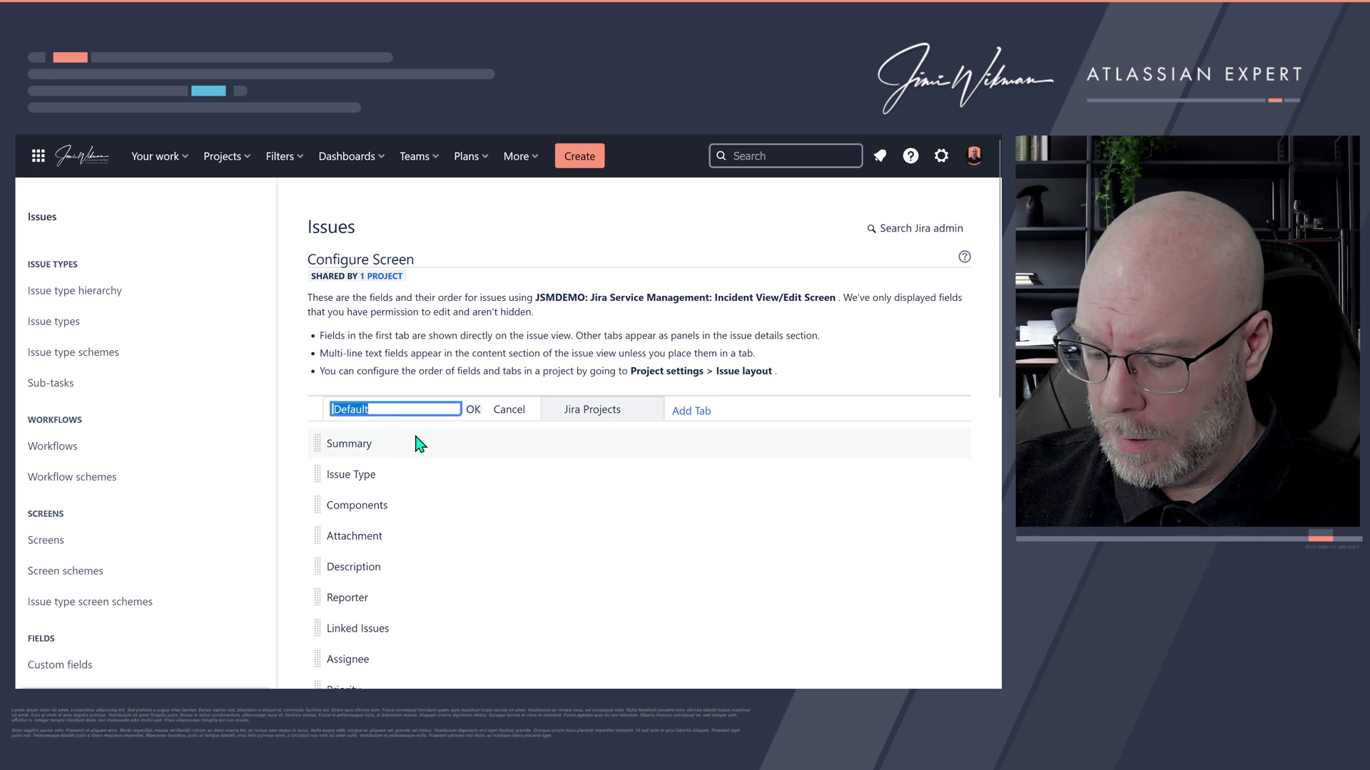
type("Gen")
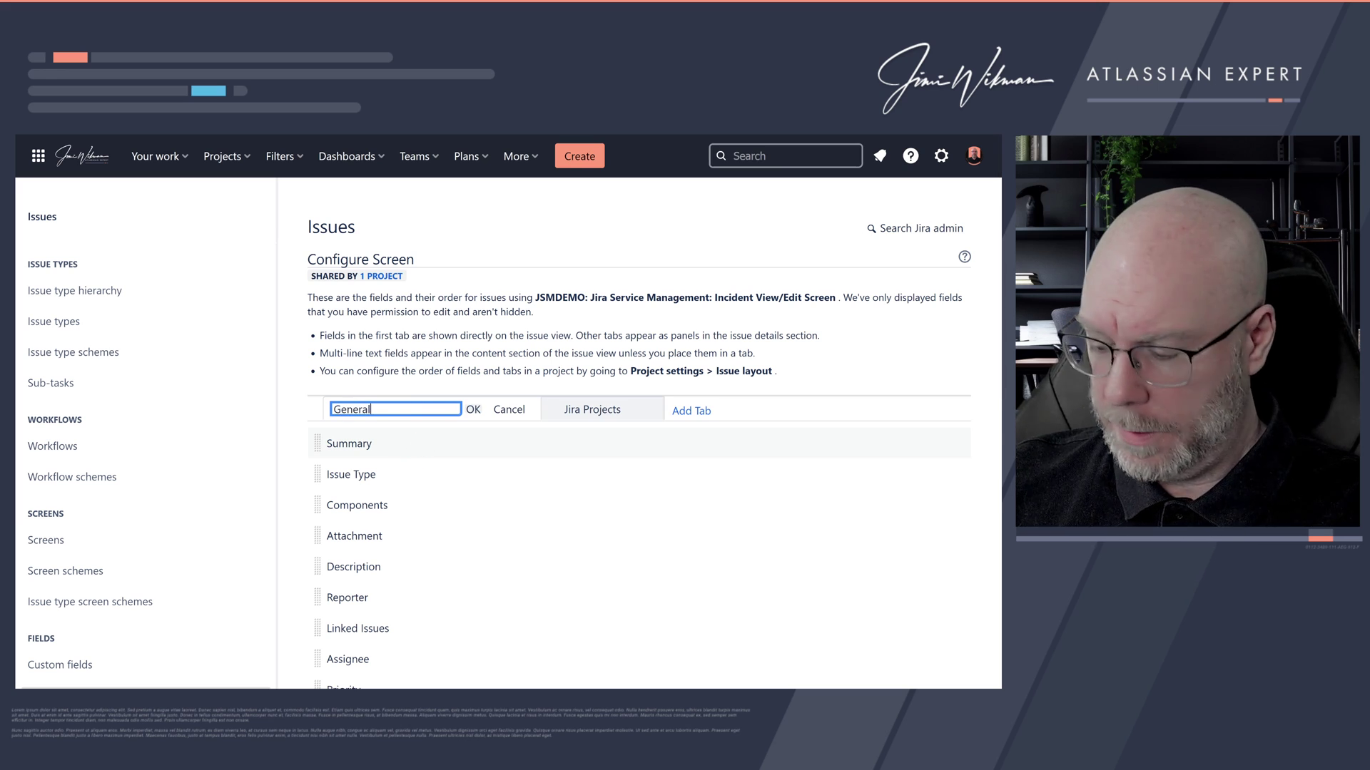
type("eral")
left_click(473, 409)
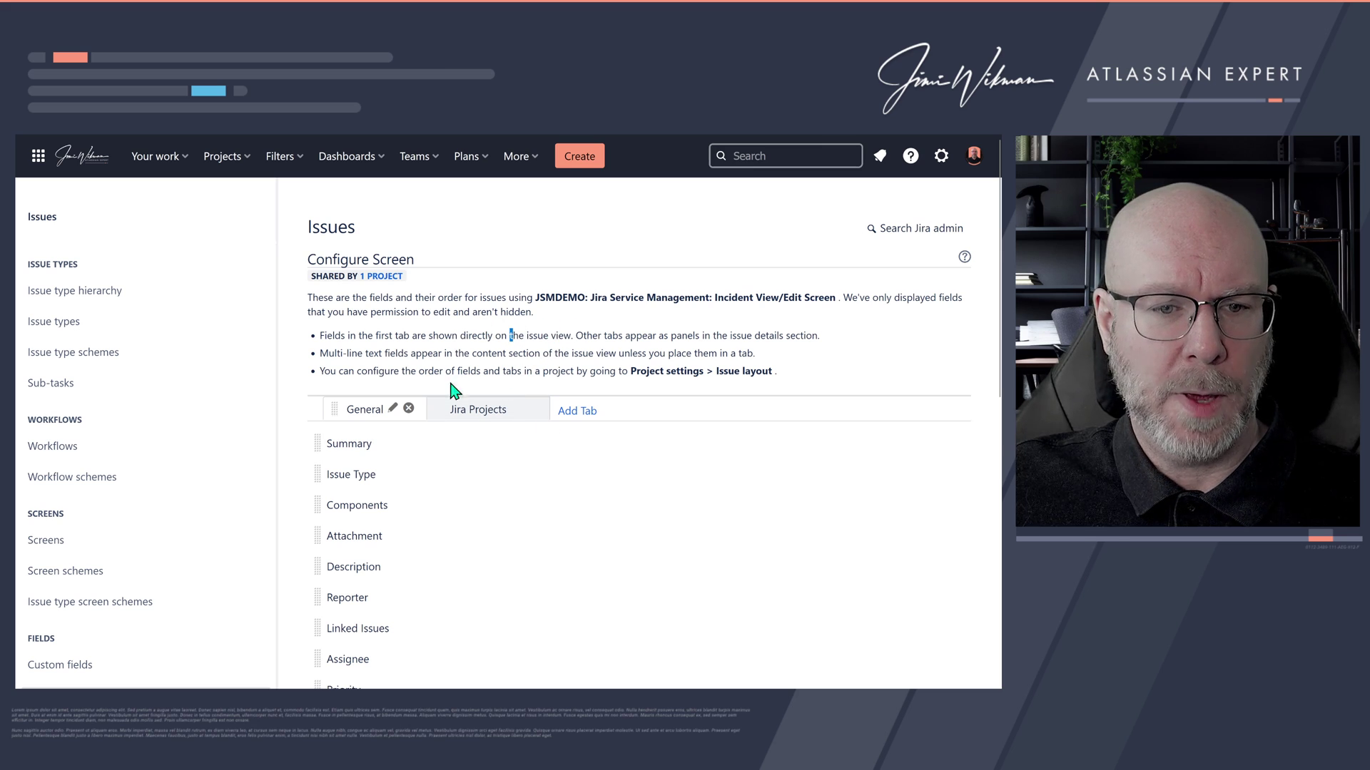
Step: Reopen the "Just a test incident" issue from the JSM Demo Project board and dismiss the tabs tip
left_click(233, 167)
right_click(255, 225)
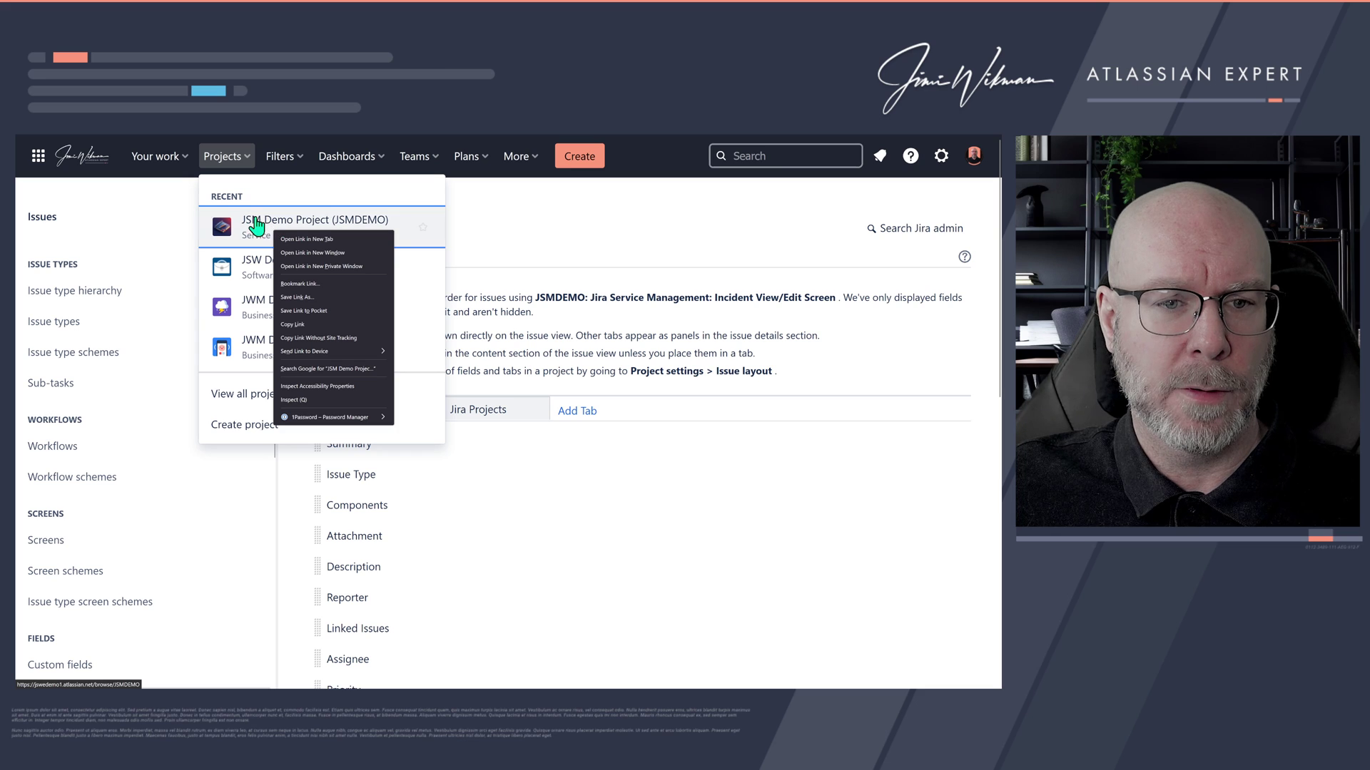
left_click(255, 225)
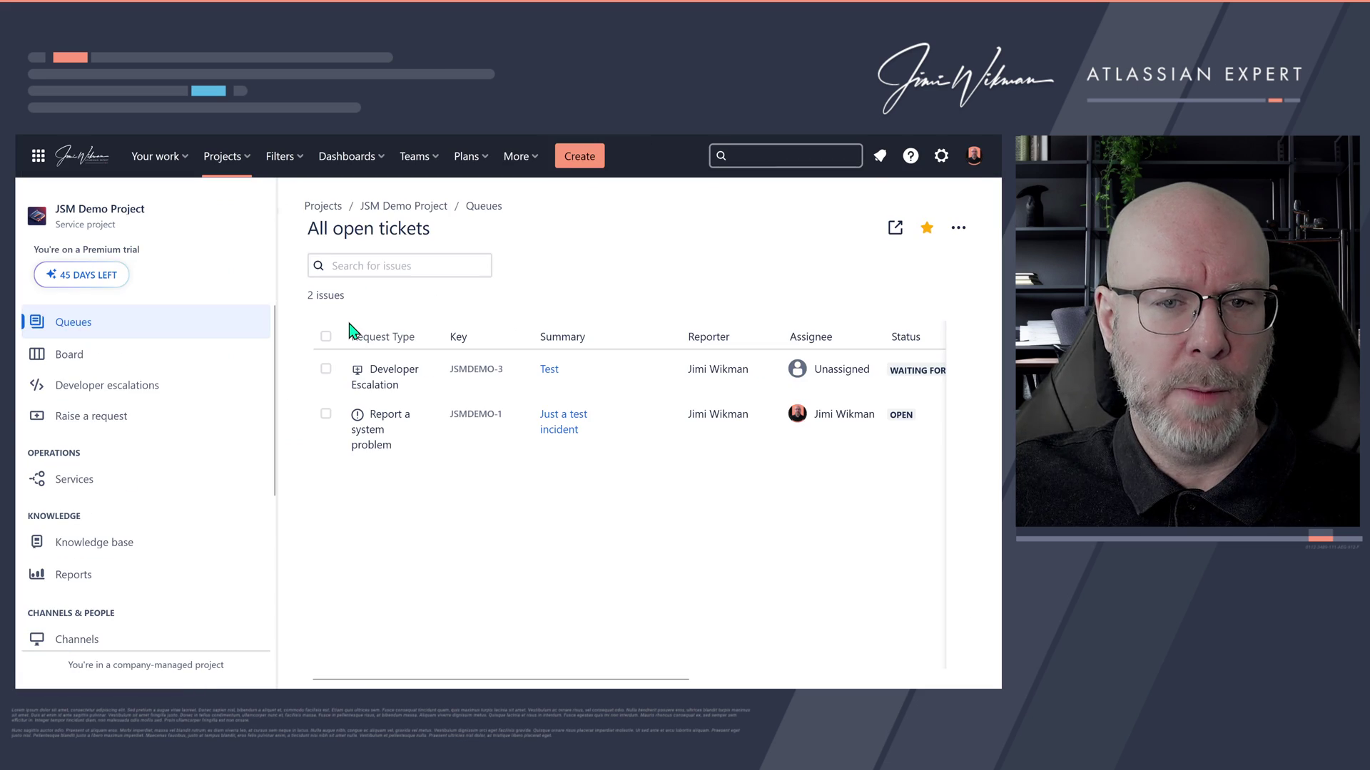
left_click(122, 357)
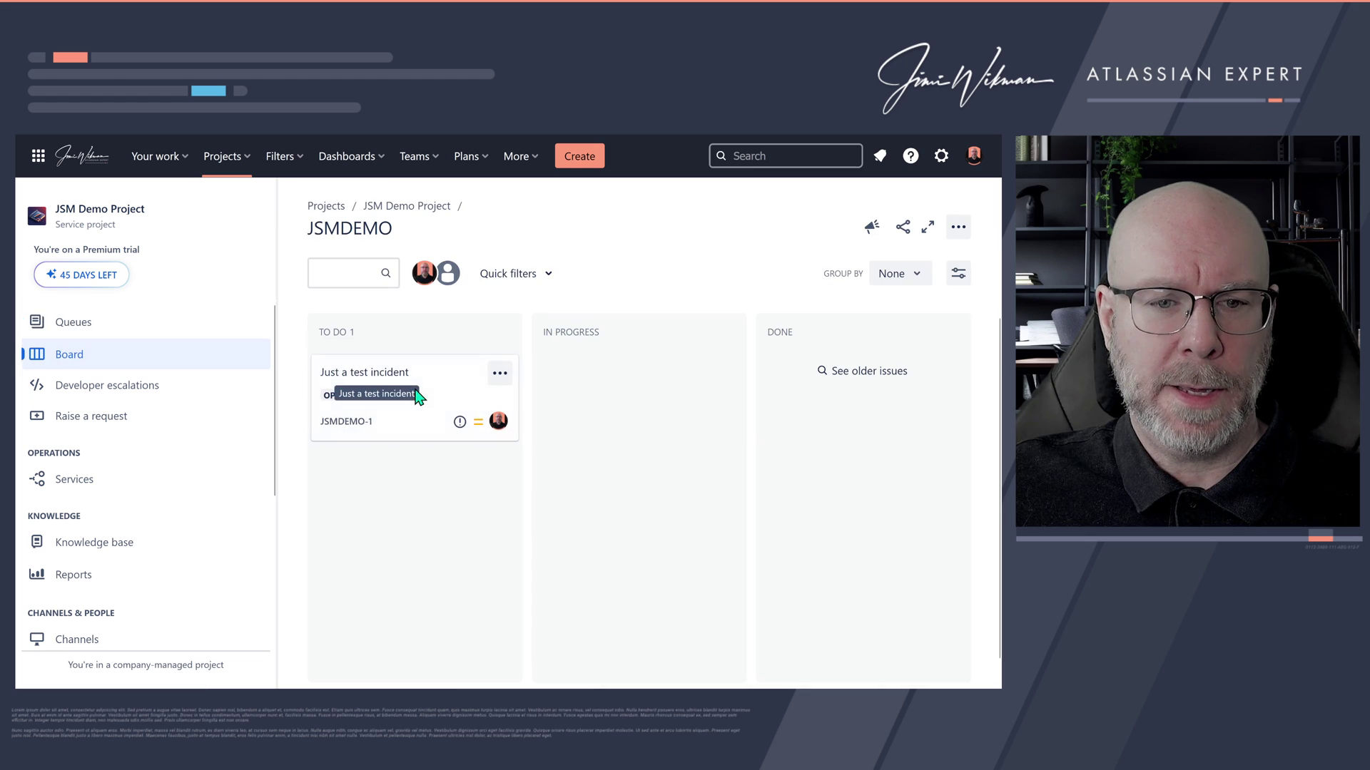
left_click(417, 397)
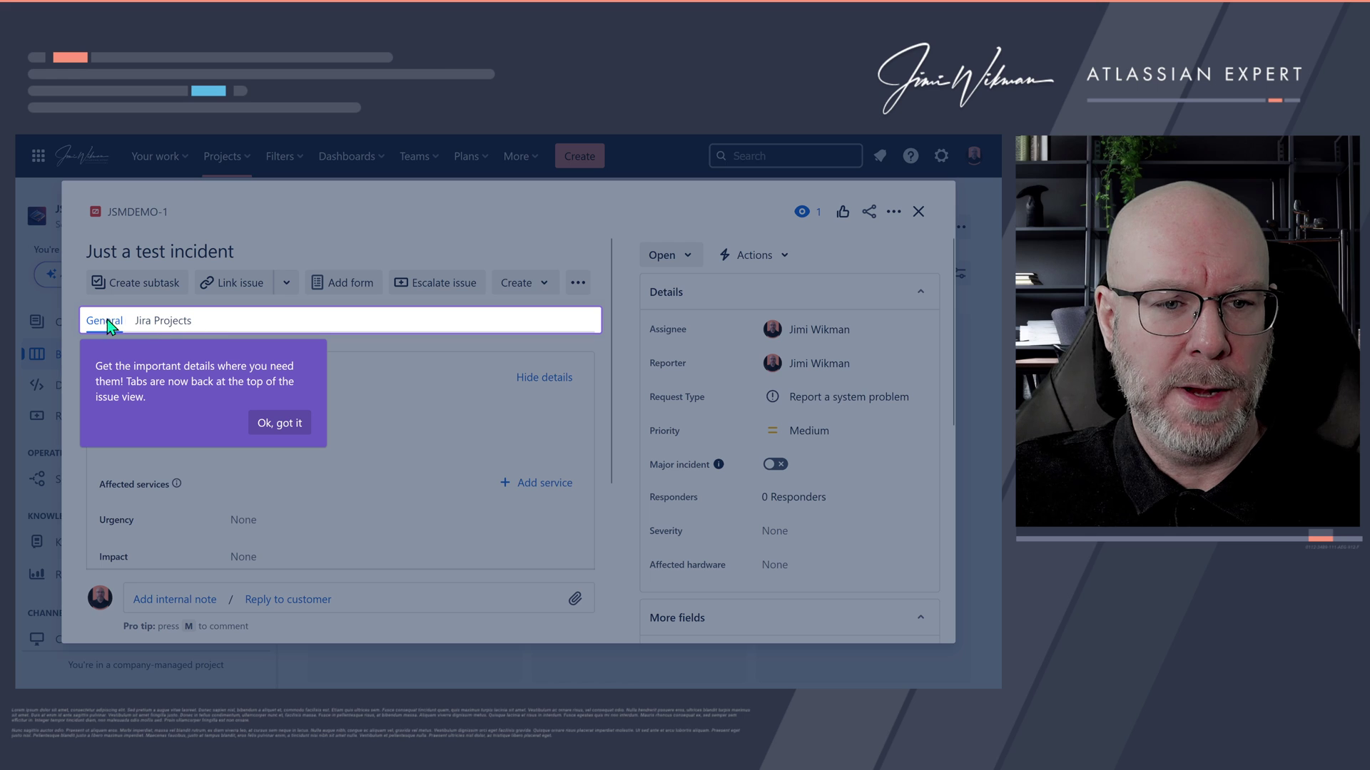
left_click(289, 422)
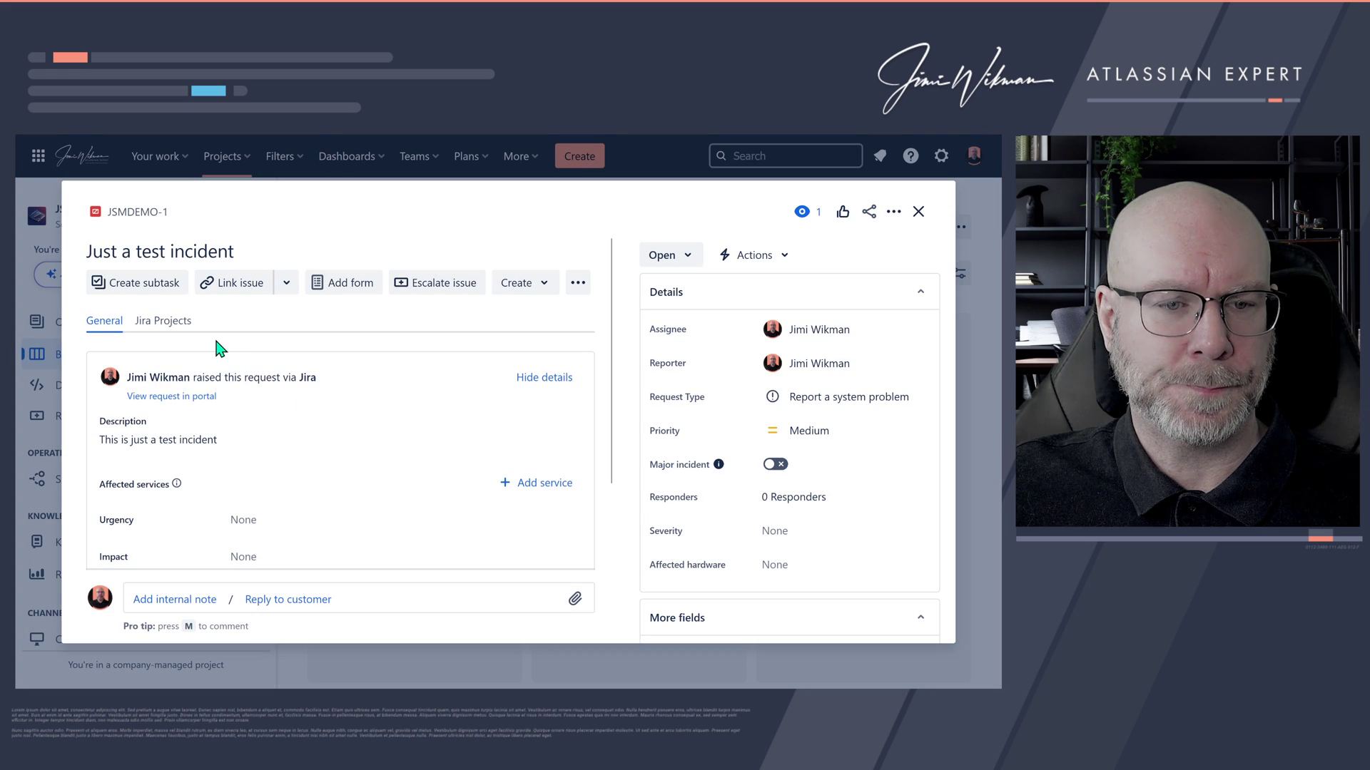
Step: Add the Project A object to the Jira Projects field on the incident's Jira Projects tab and save it
left_click(175, 323)
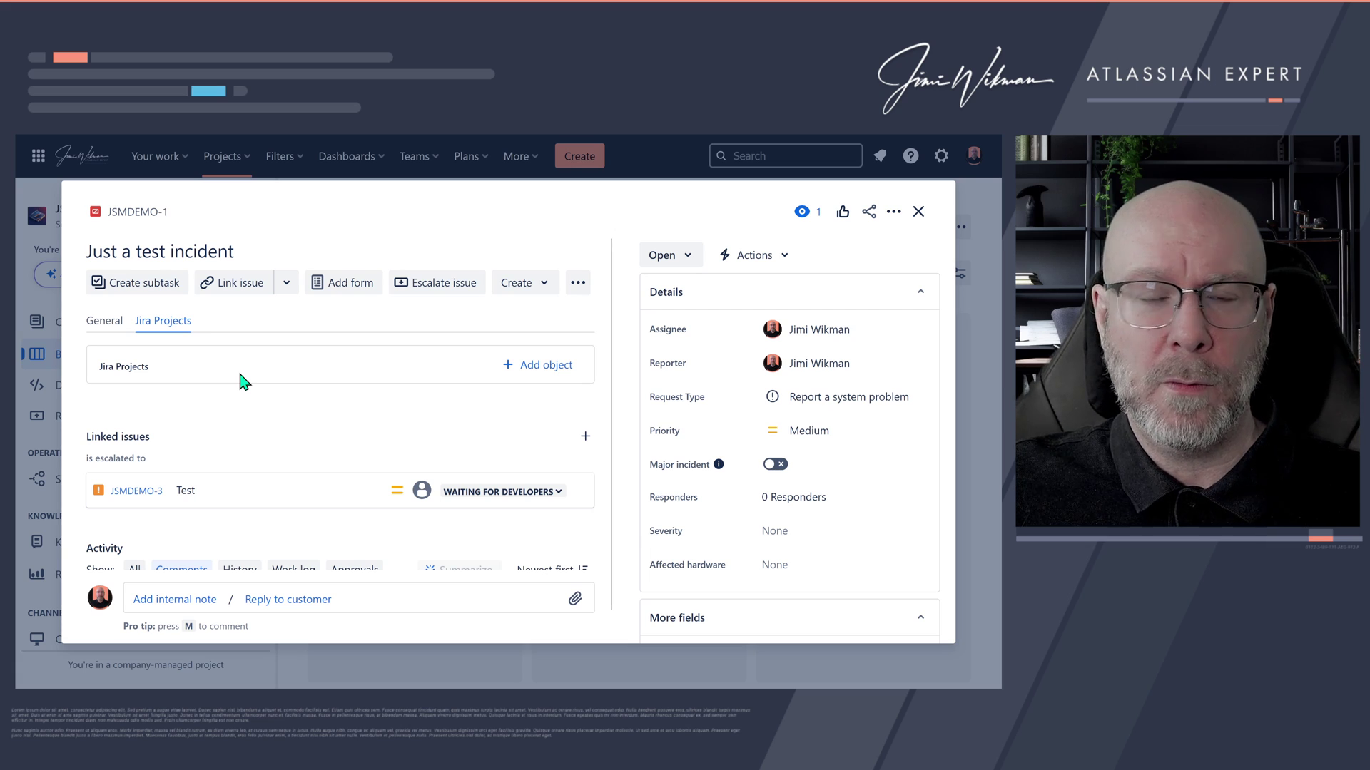
left_click(525, 367)
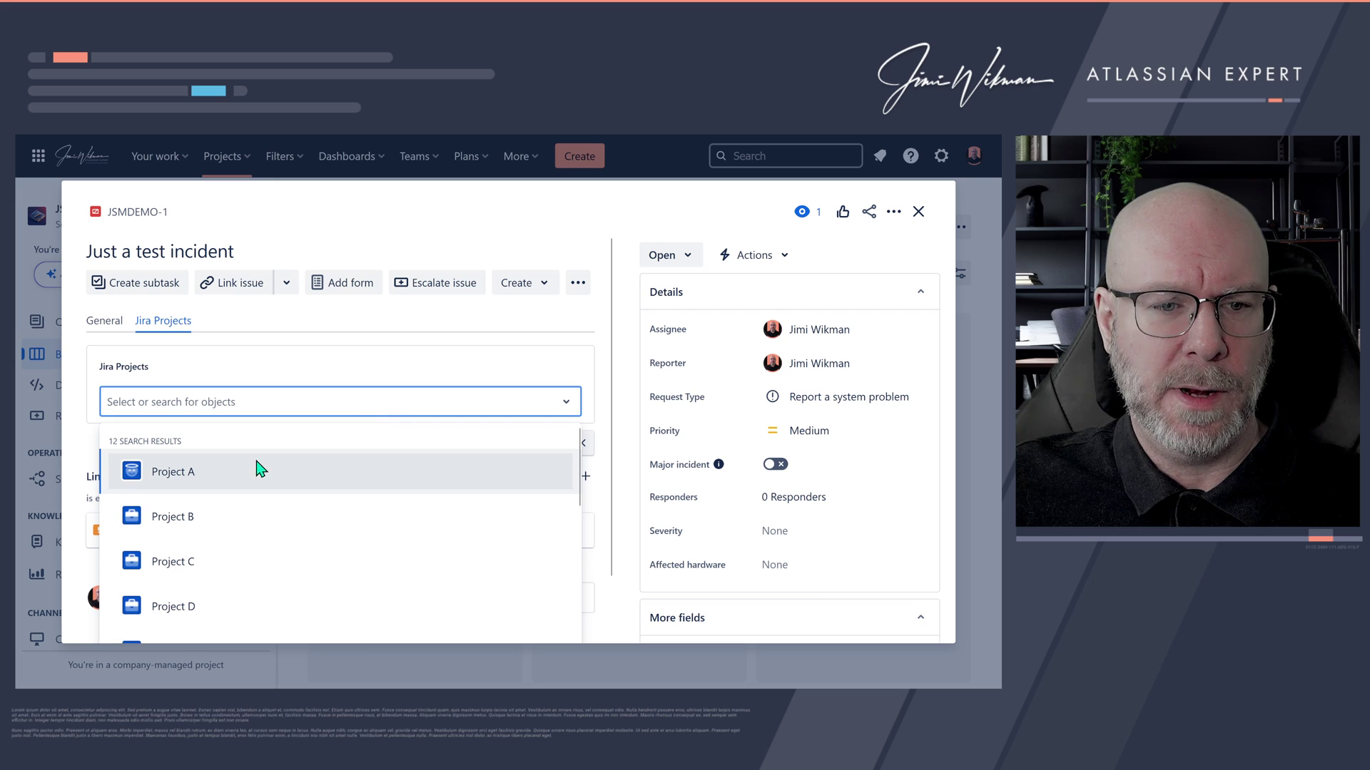
left_click(243, 483)
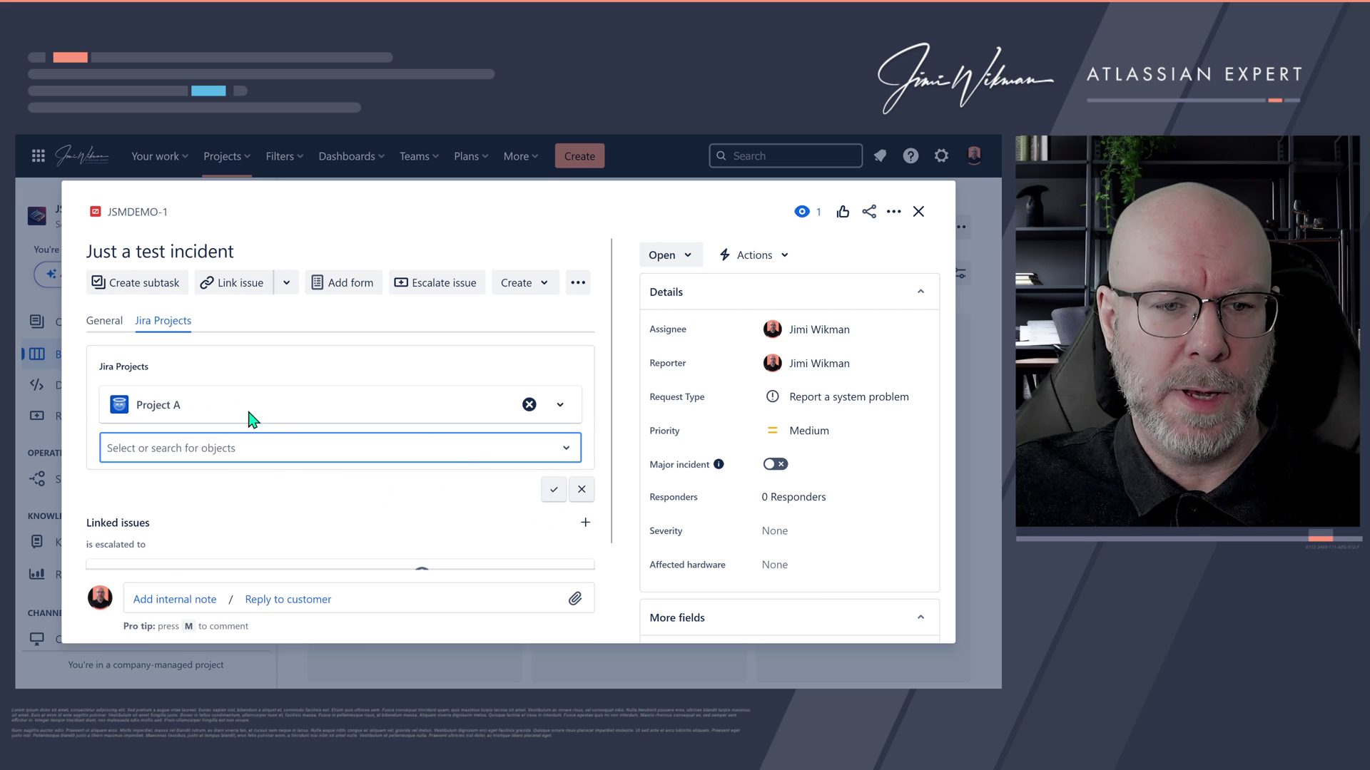
left_click(554, 492)
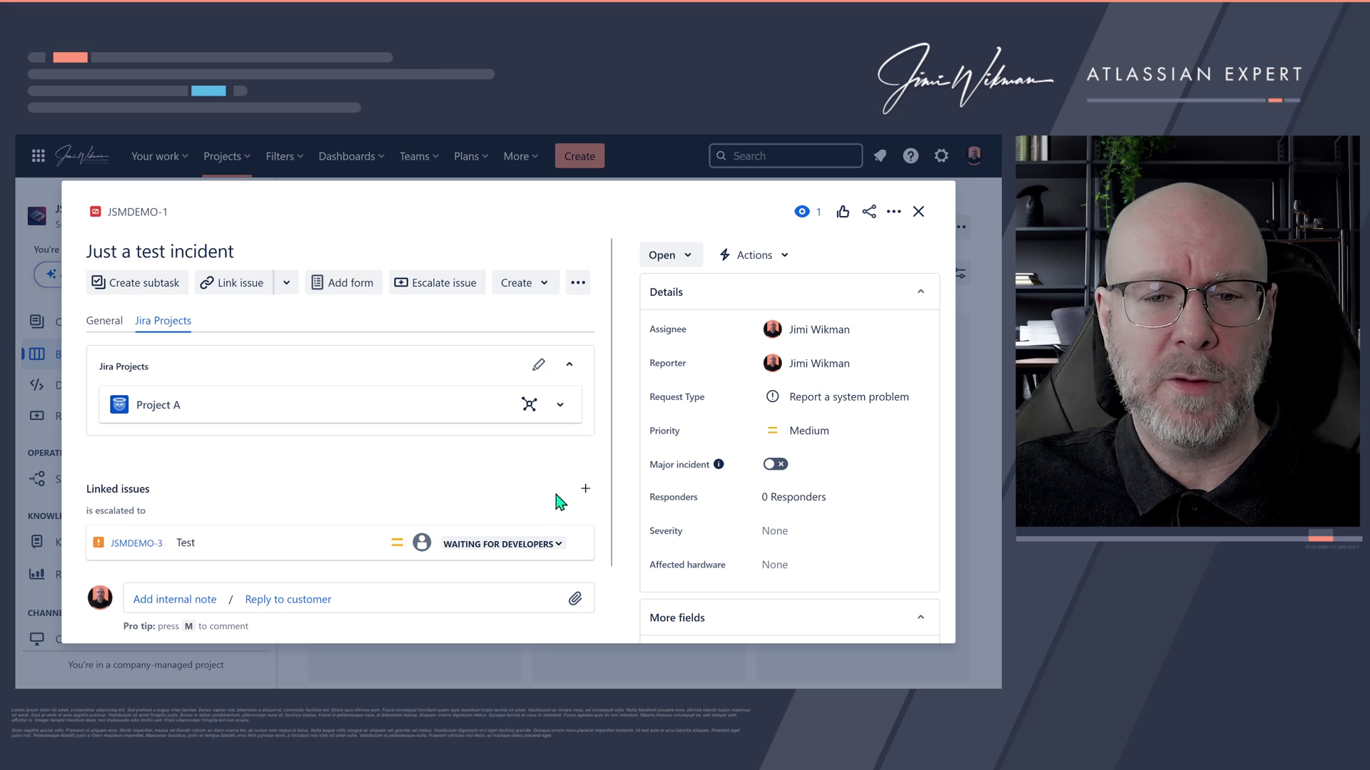
left_click(100, 323)
left_click(168, 324)
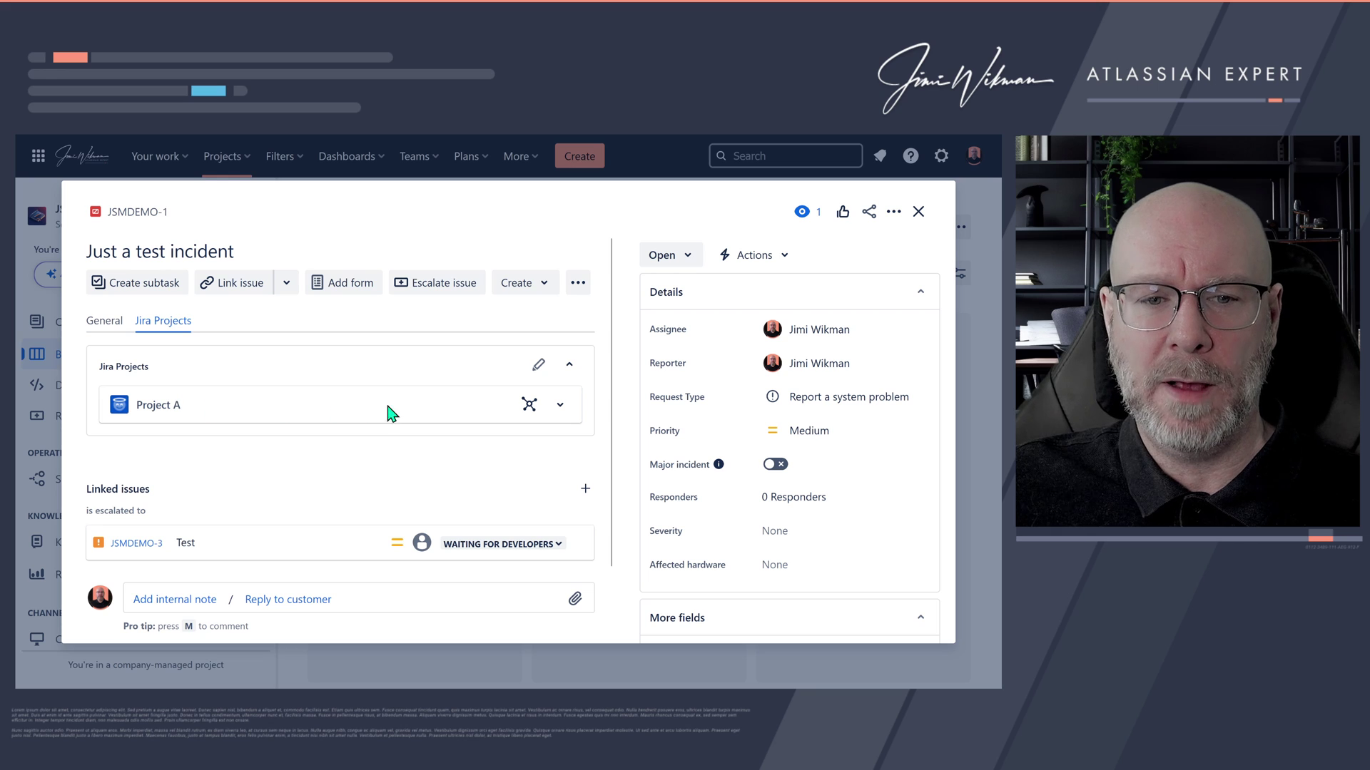
Step: Open Project A's object graph and spread out its central, Demo, Special API Integration, A Workflow and project email nodes
left_click(528, 406)
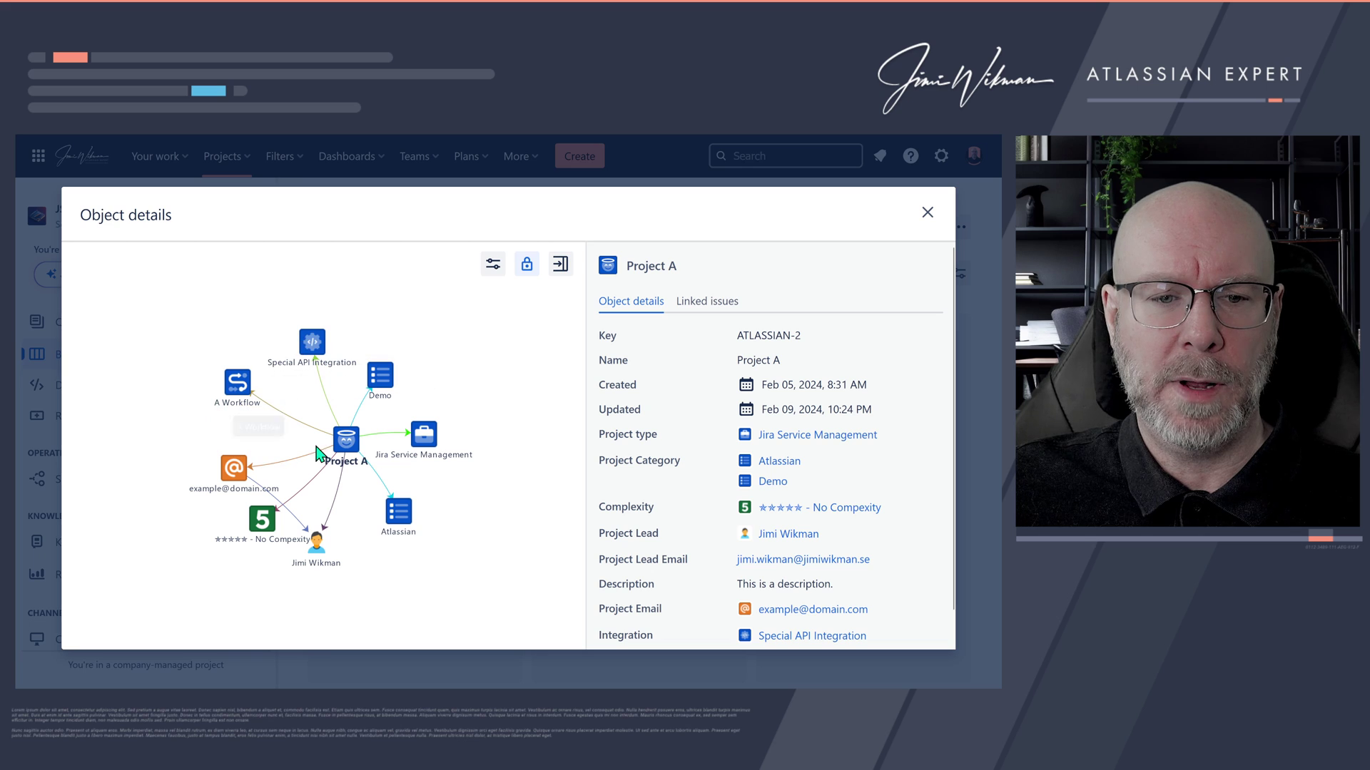
left_click_drag(347, 440, 319, 423)
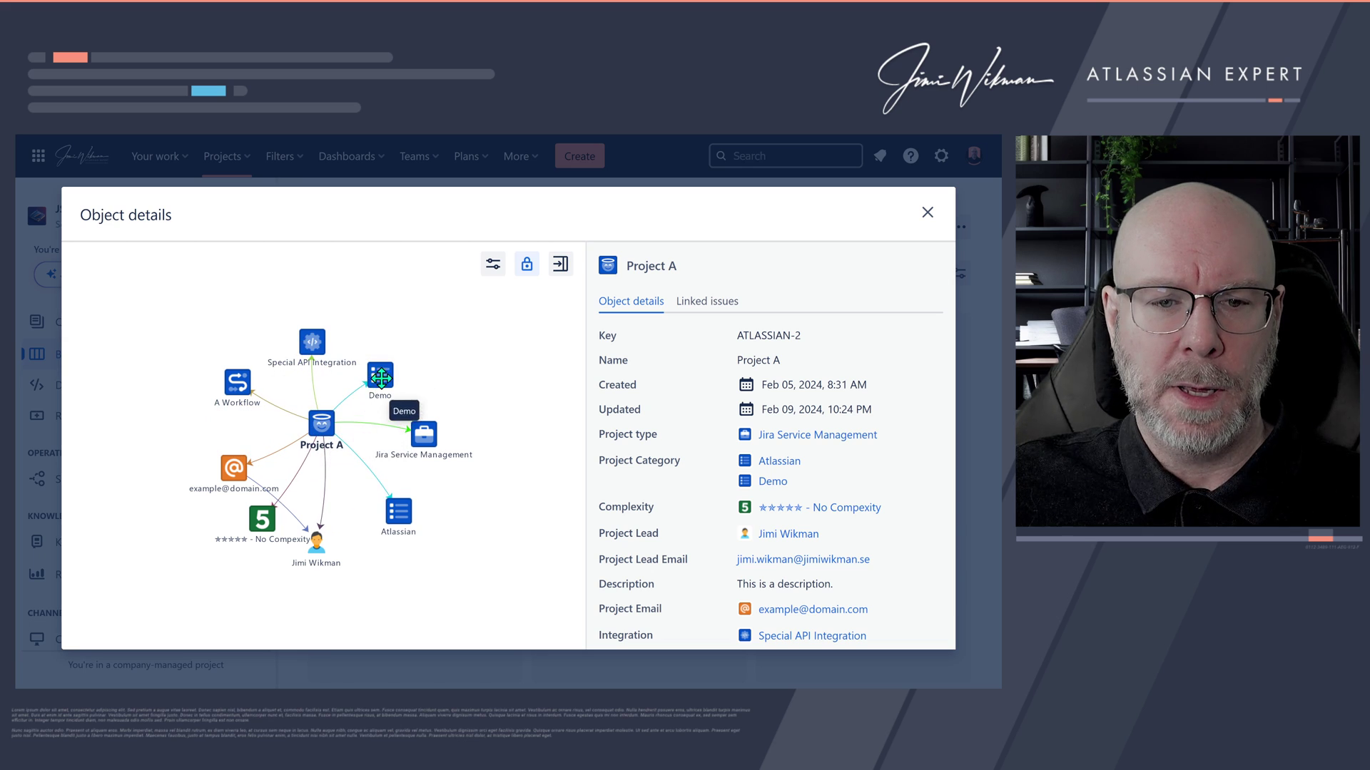
left_click_drag(380, 374, 432, 343)
left_click_drag(317, 343, 314, 297)
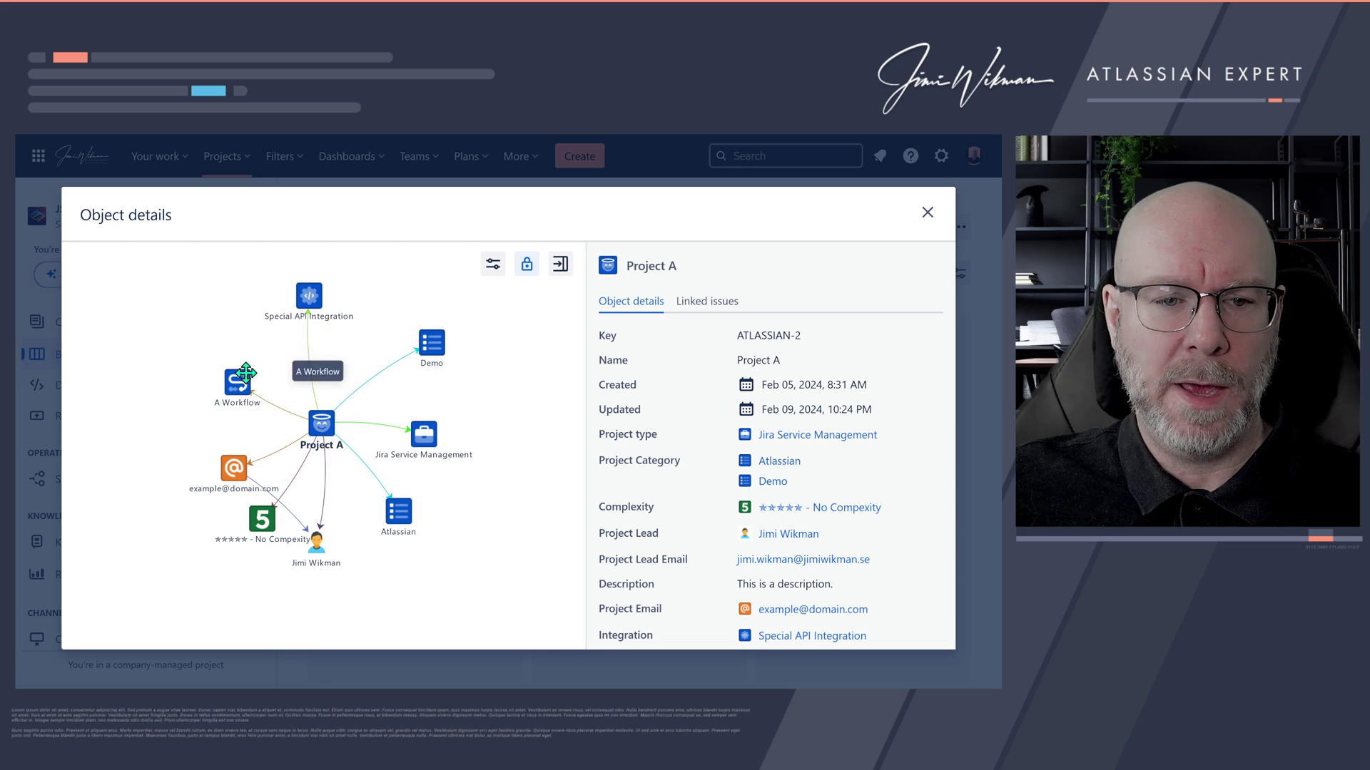
left_click_drag(238, 382, 162, 349)
left_click_drag(223, 463, 189, 455)
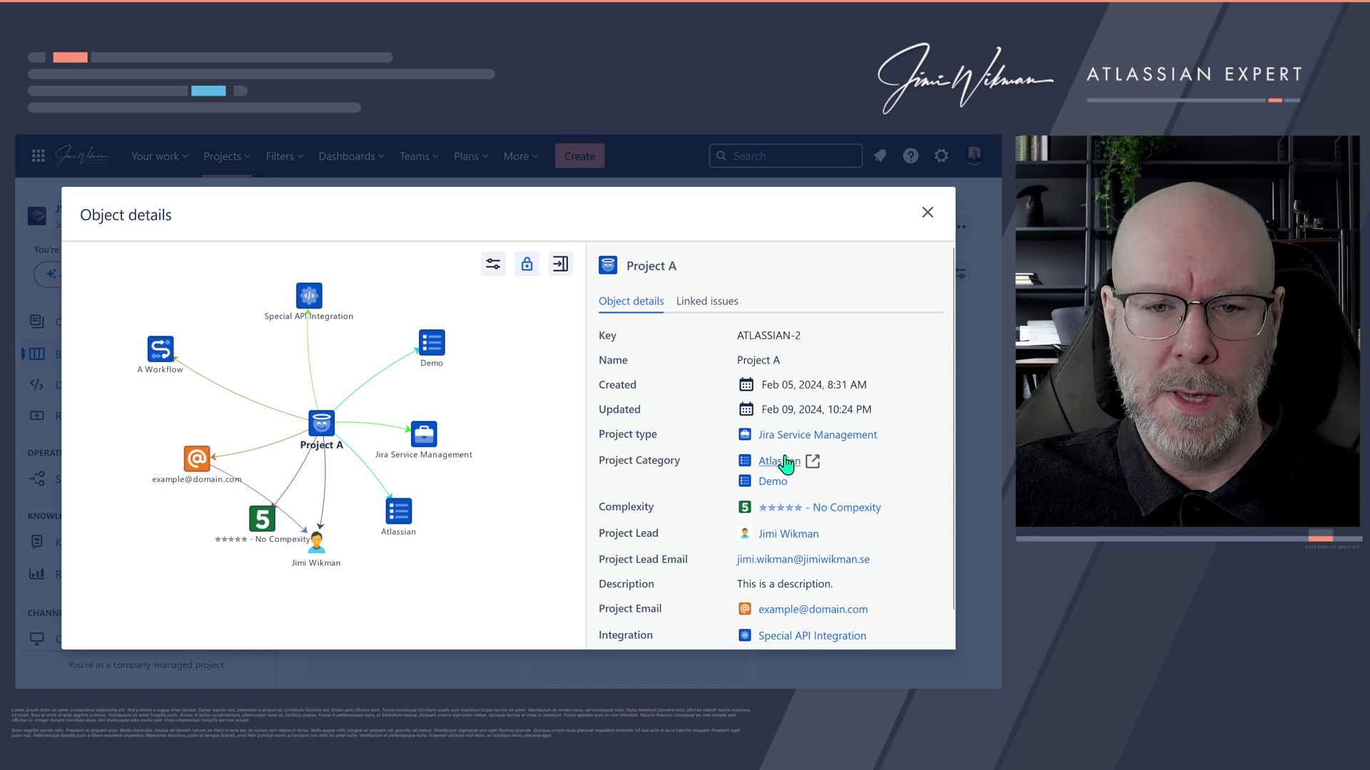
Step: View Project A's attributes and linked issues in the object details, and open its full object page
scroll(796, 456, "down", 1)
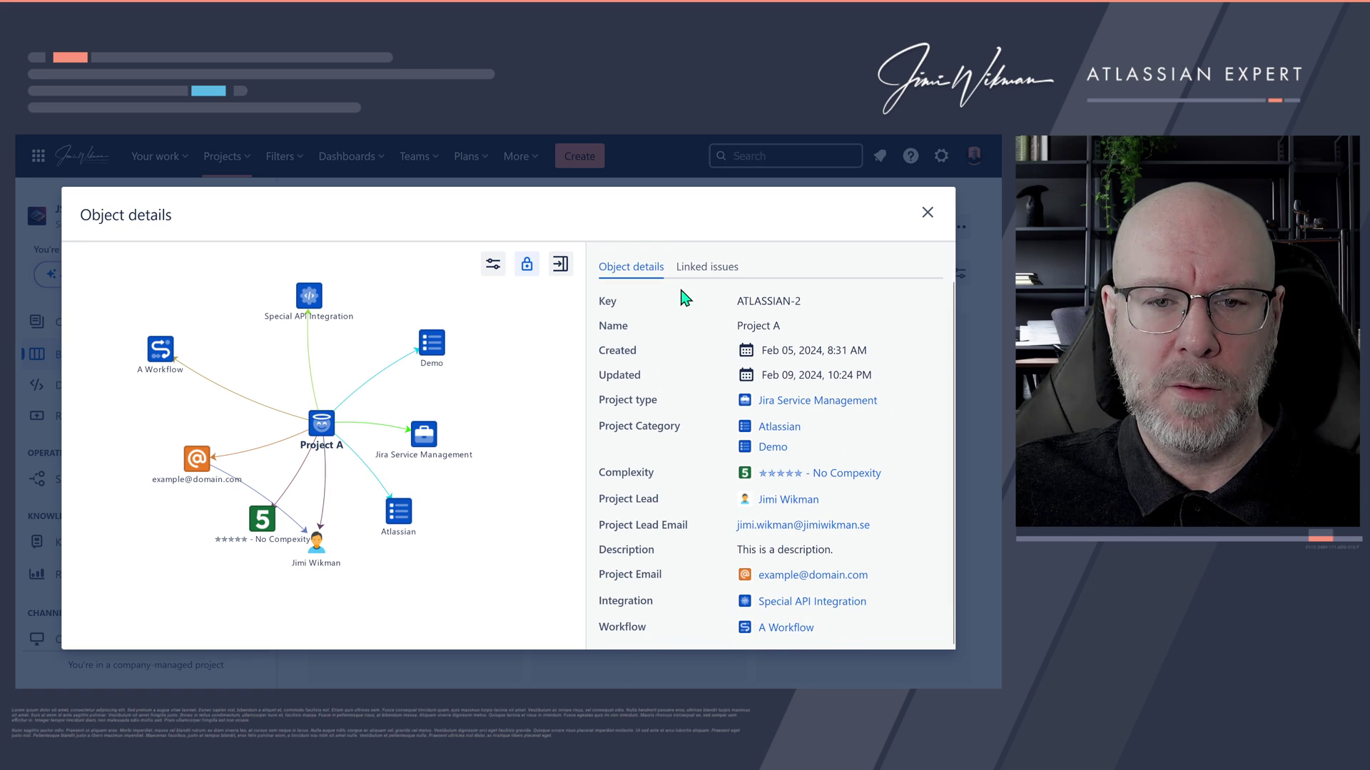
left_click(700, 271)
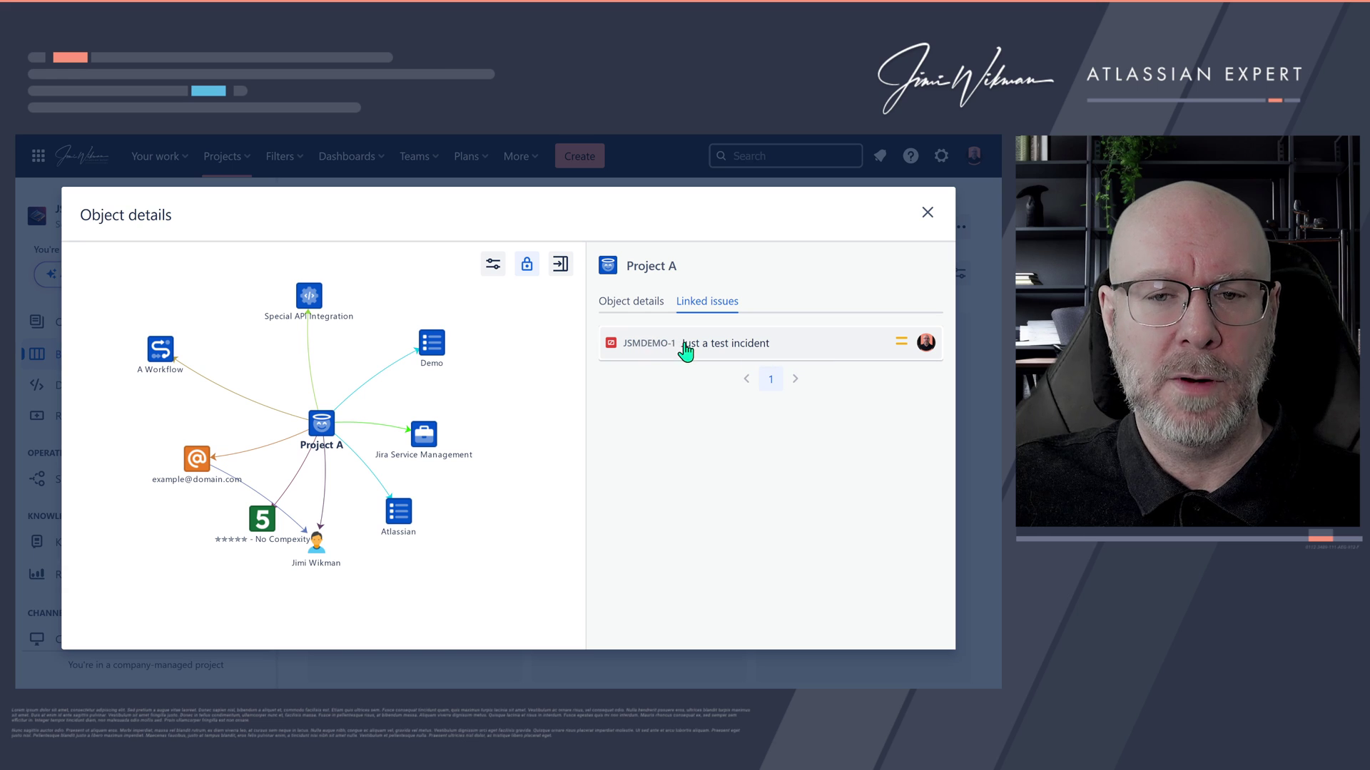
left_click(662, 269)
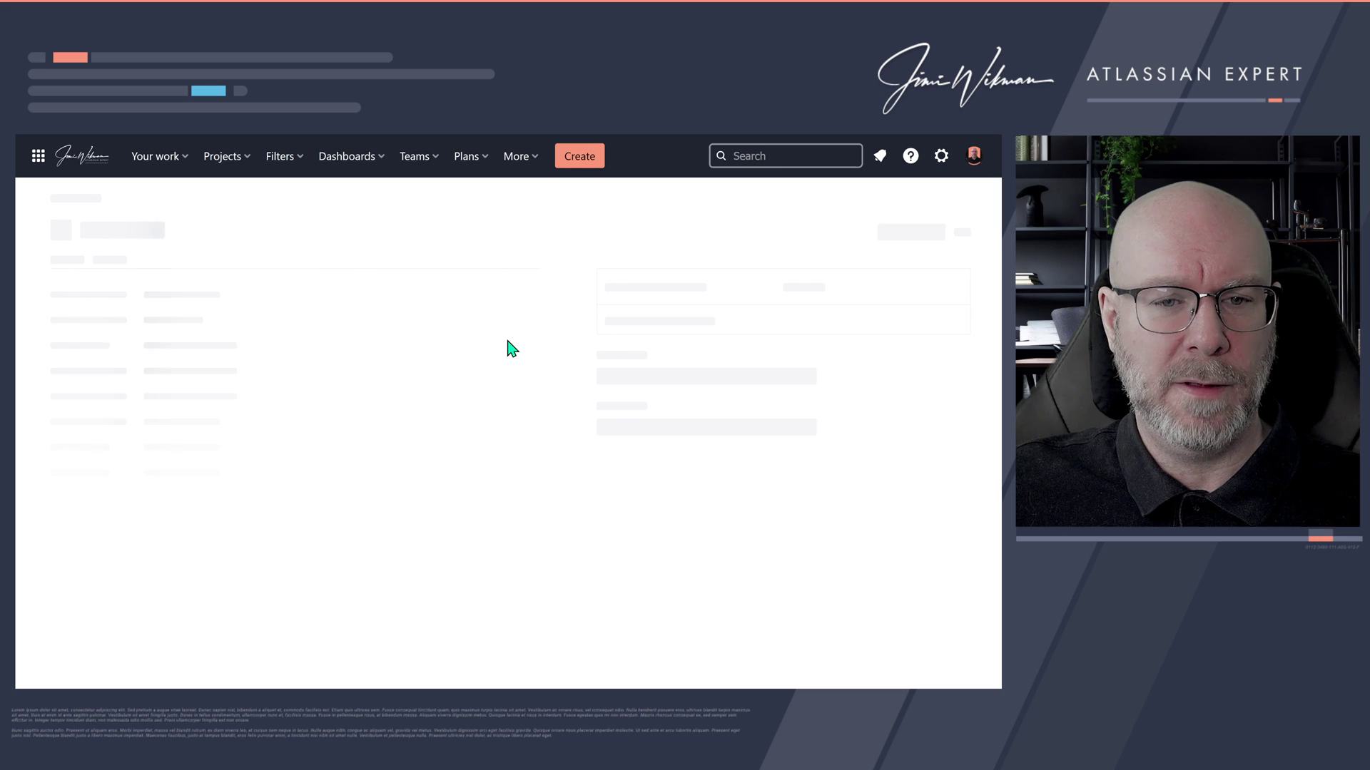
Step: Examine Project A's attributes, outbound references, linked issues and the linked-issue filter options on its object page
scroll(489, 399, "down", 5)
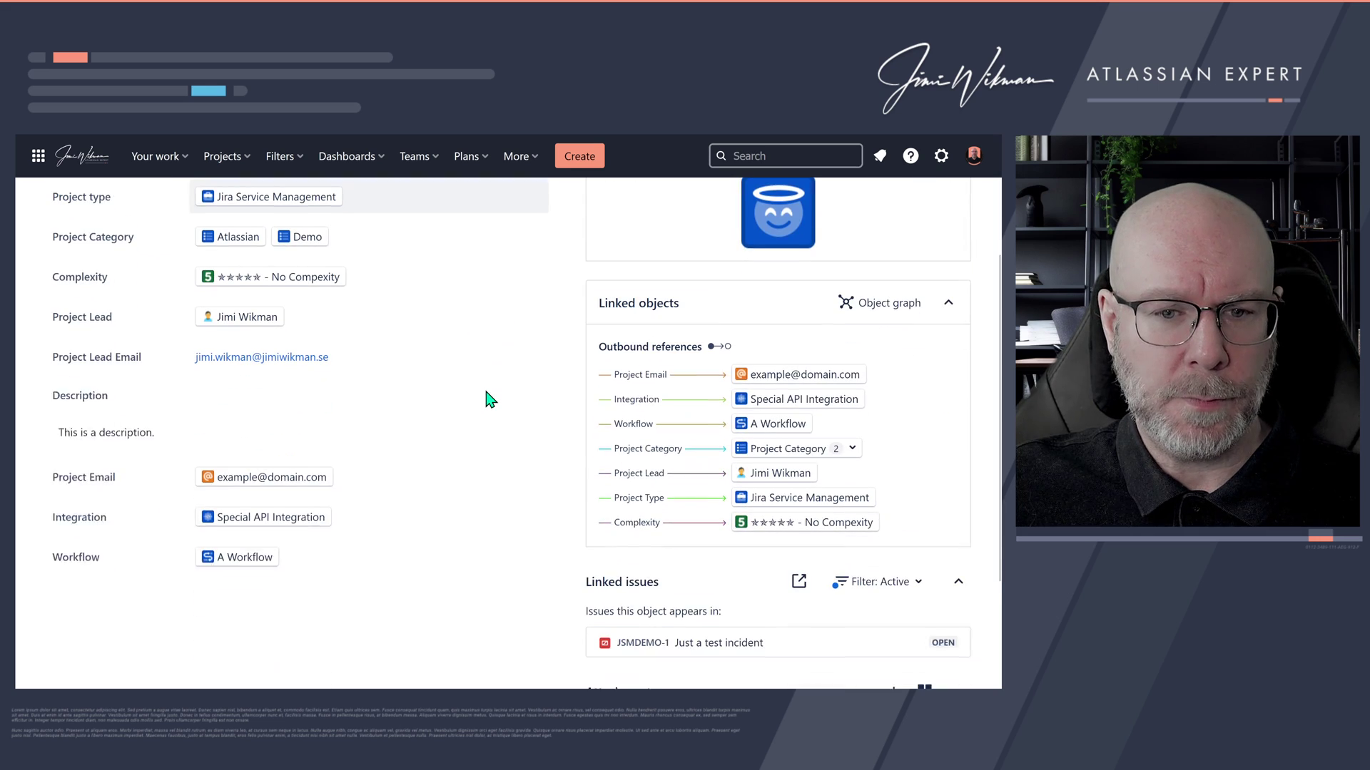
scroll(489, 399, "up", 5)
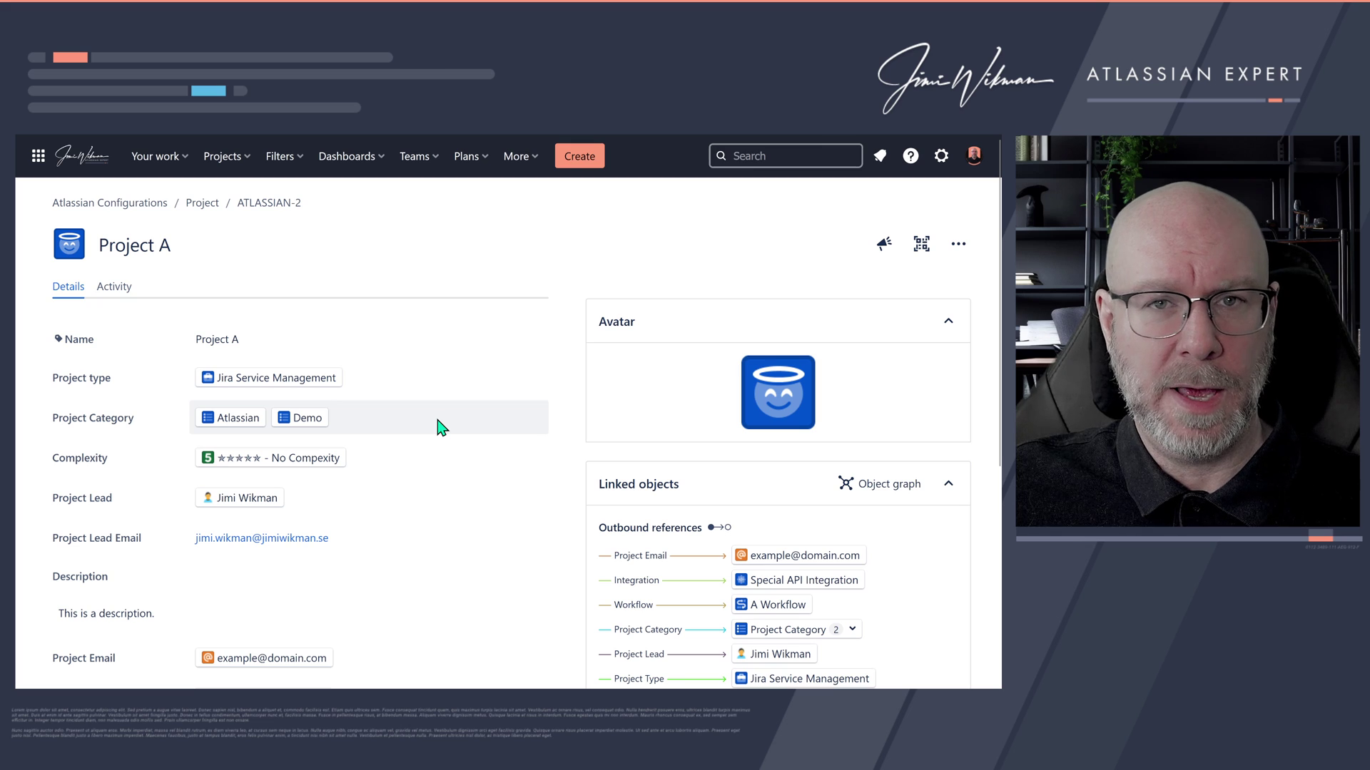
scroll(440, 427, "down", 5)
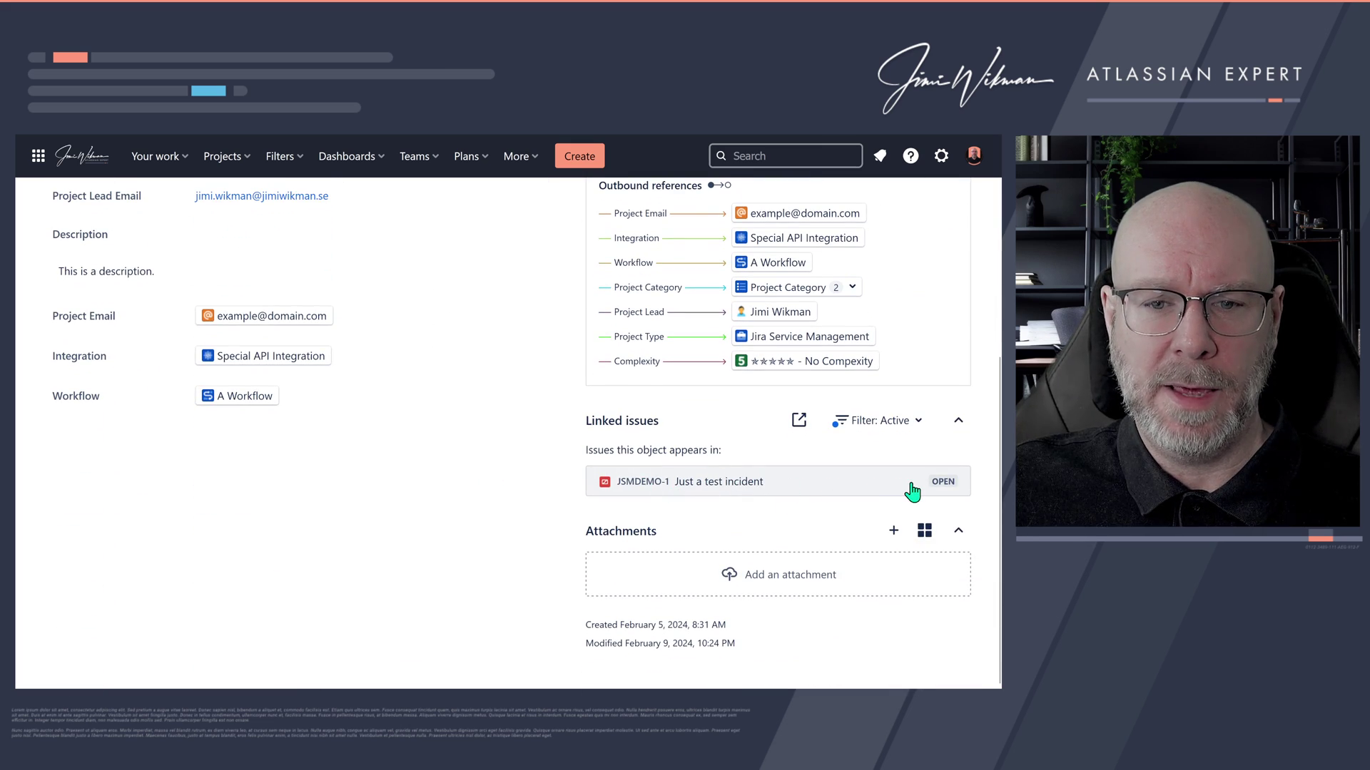
left_click(867, 428)
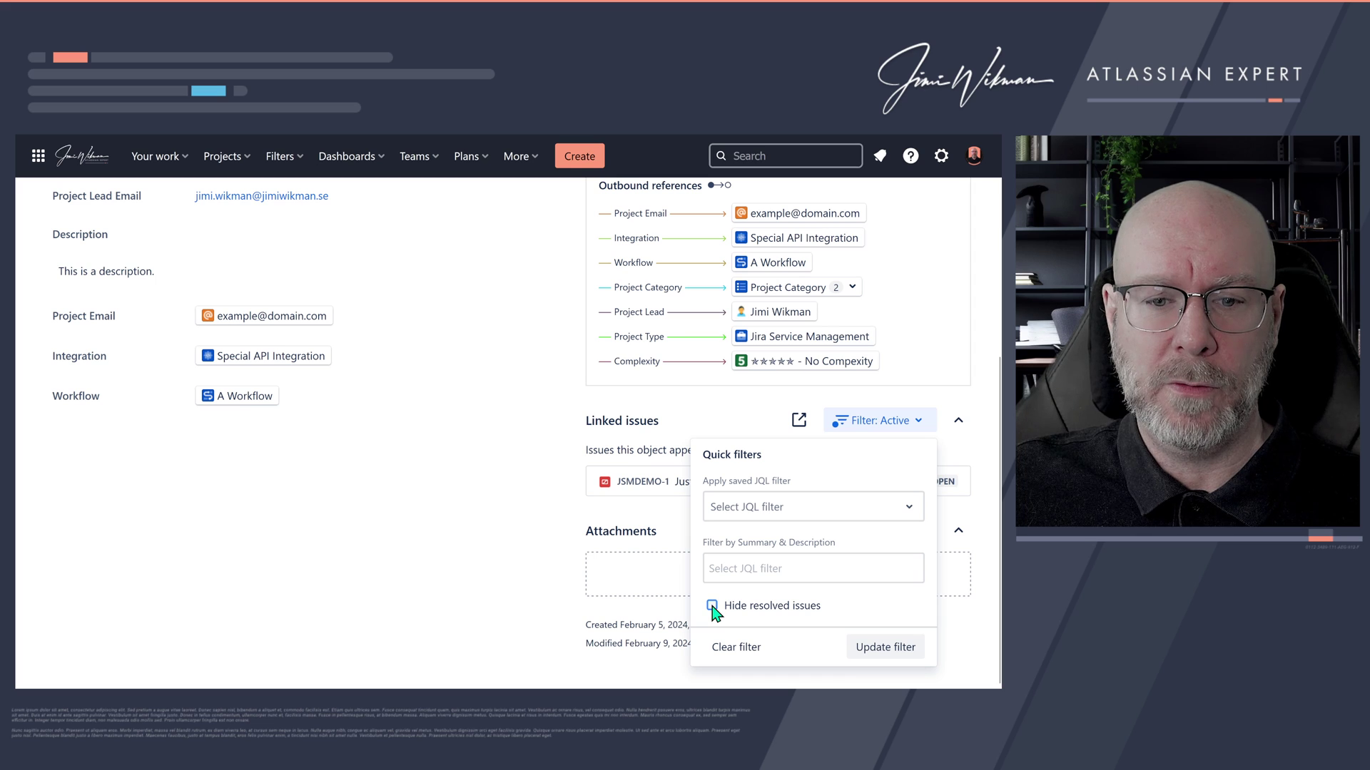
left_click(539, 497)
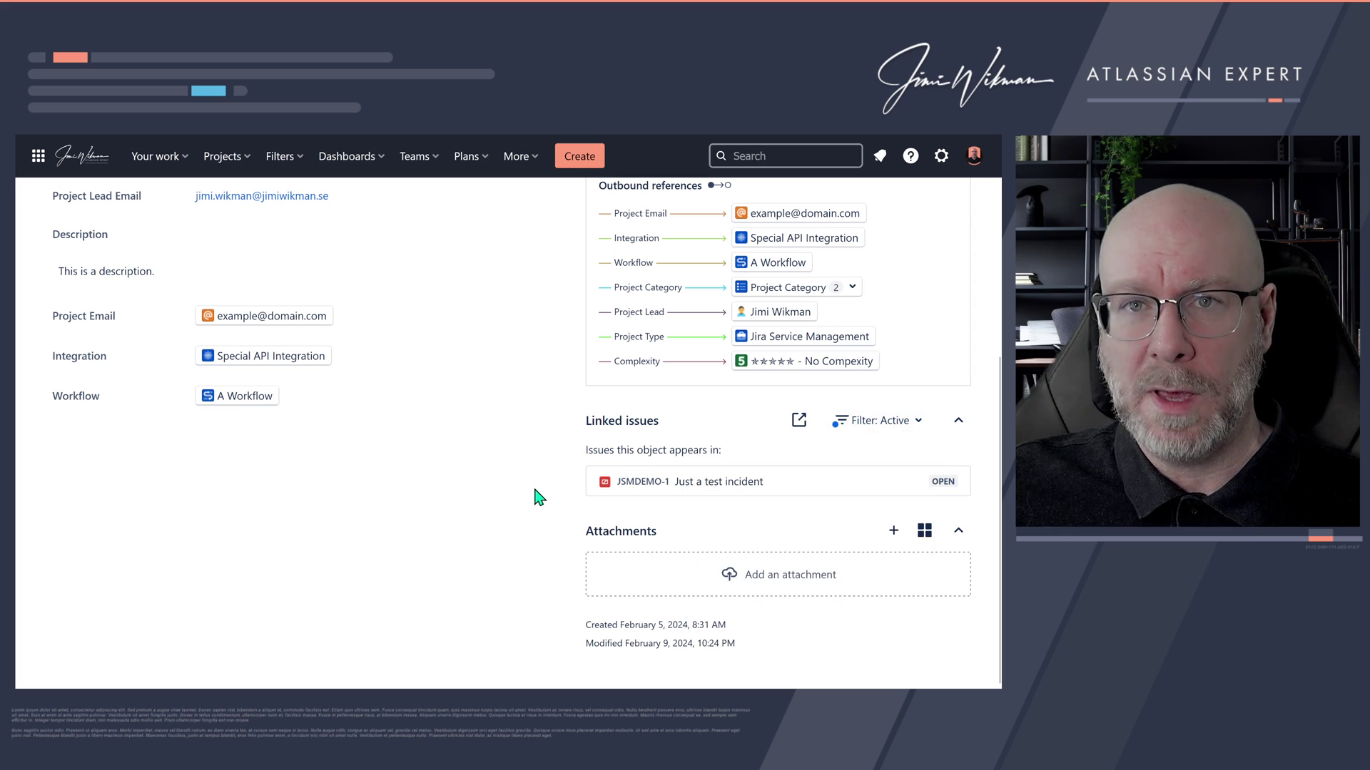
Step: Open the linked "Just a test incident" issue from Project A's page and compare its General and Jira Projects tabs
left_click(722, 483)
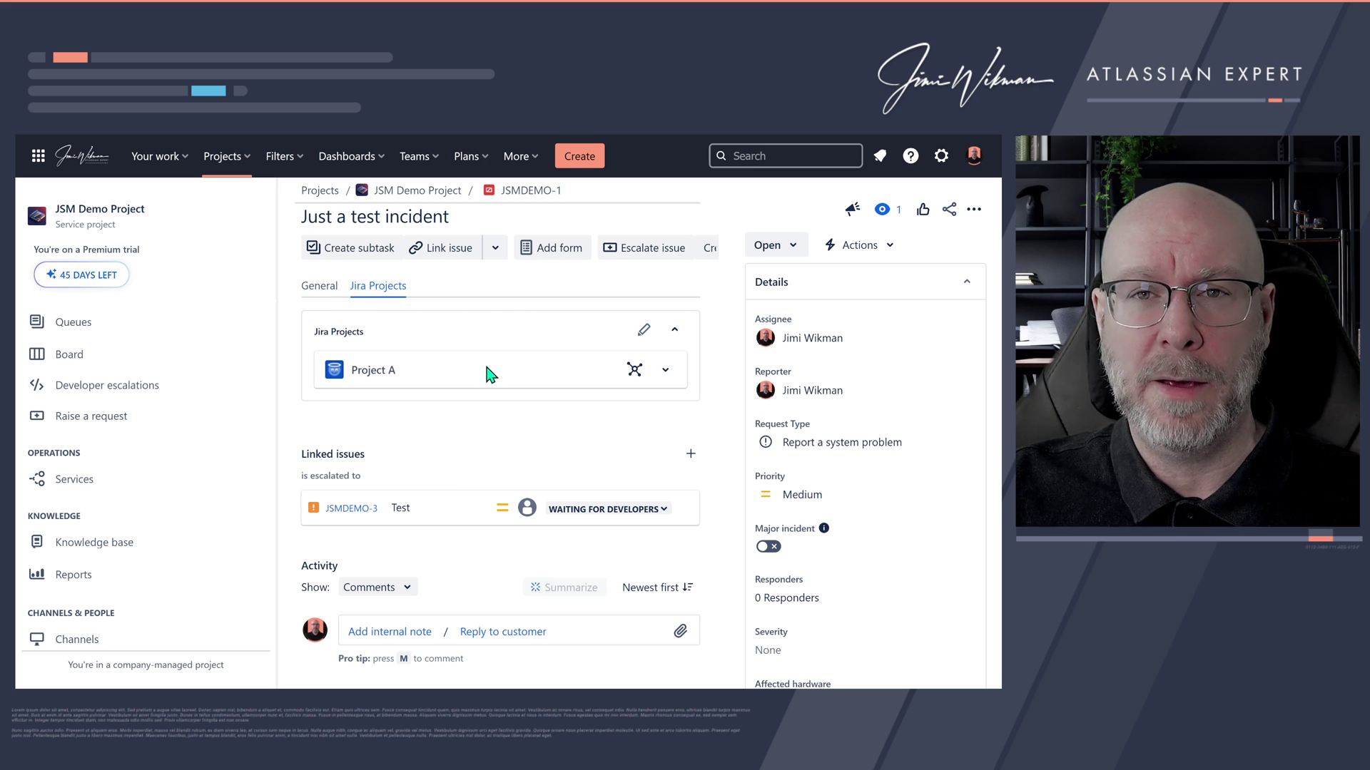
left_click(321, 288)
left_click(372, 288)
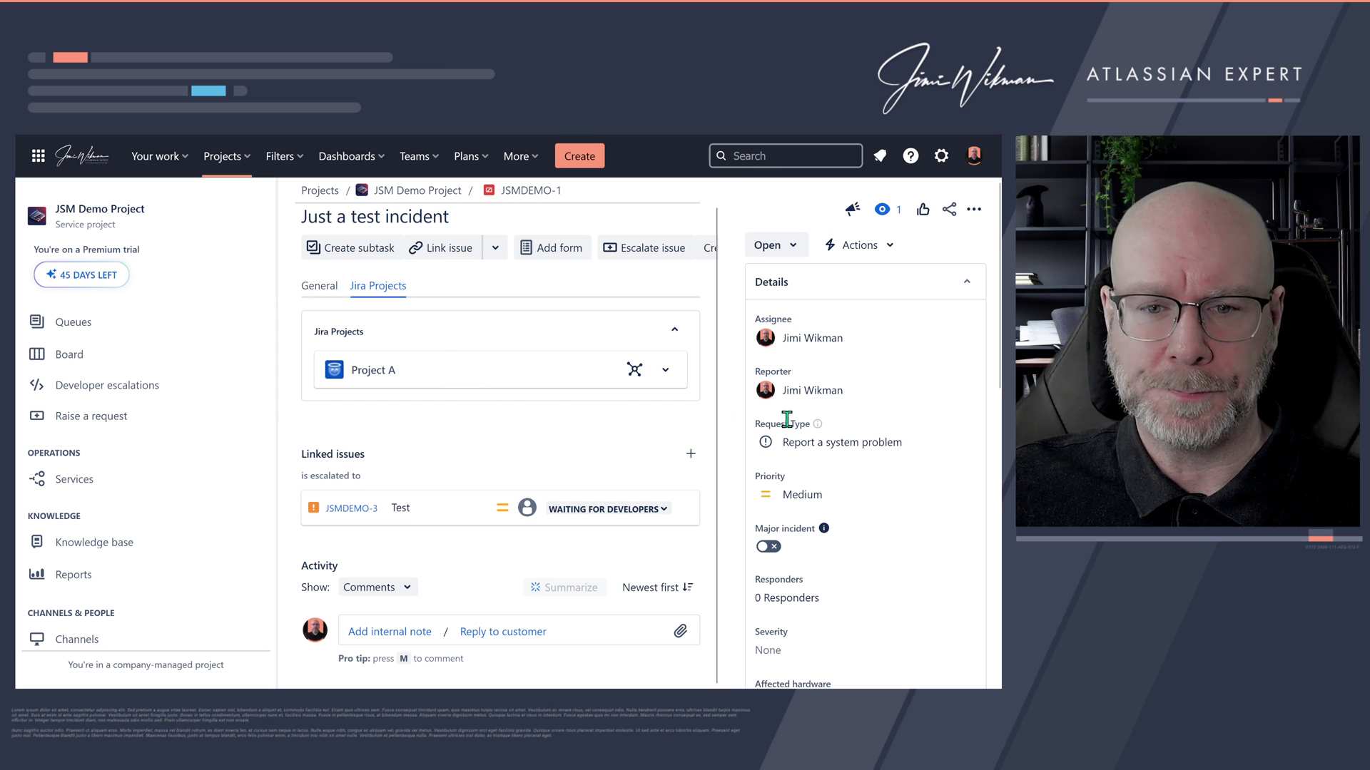
Step: Open the issue layout configuration and review the Report a system problem request form, issue view and workflow statuses
scroll(842, 431, "down", 5)
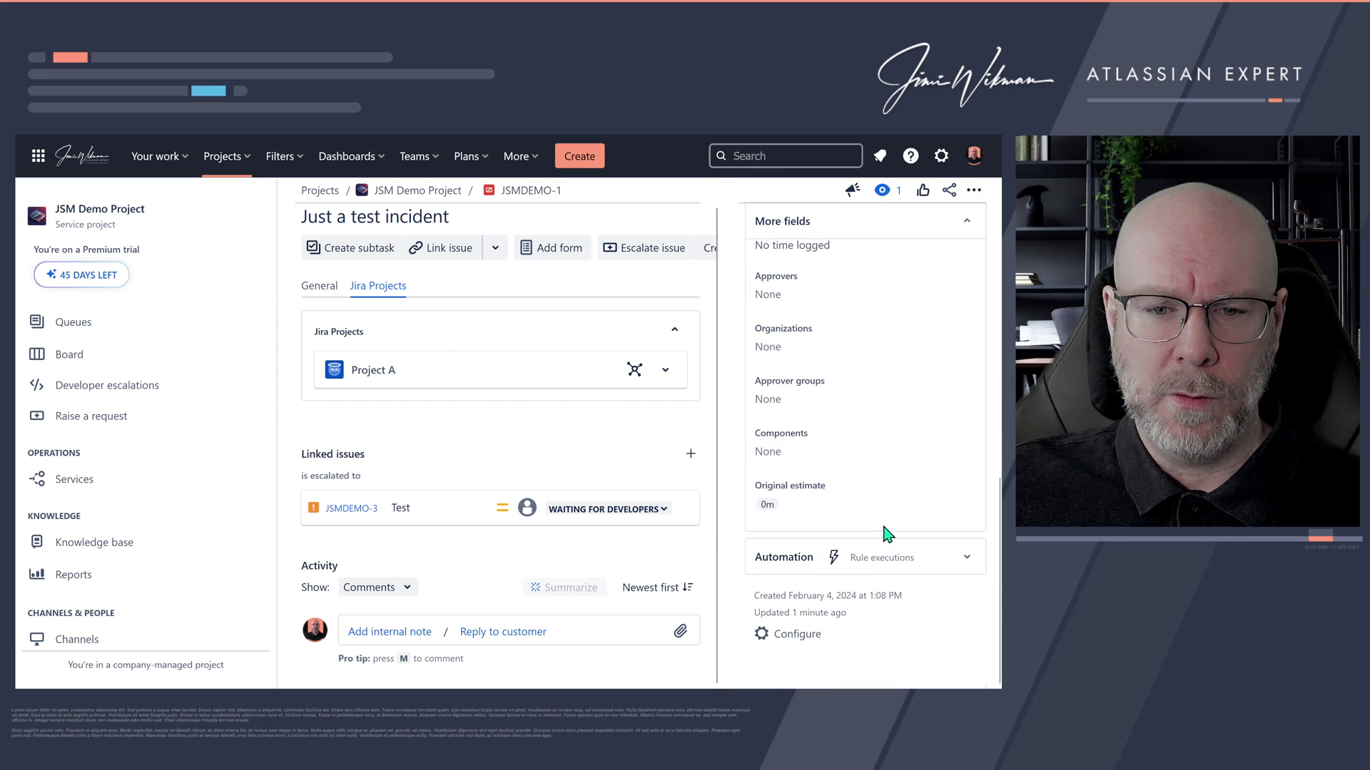
left_click(809, 647)
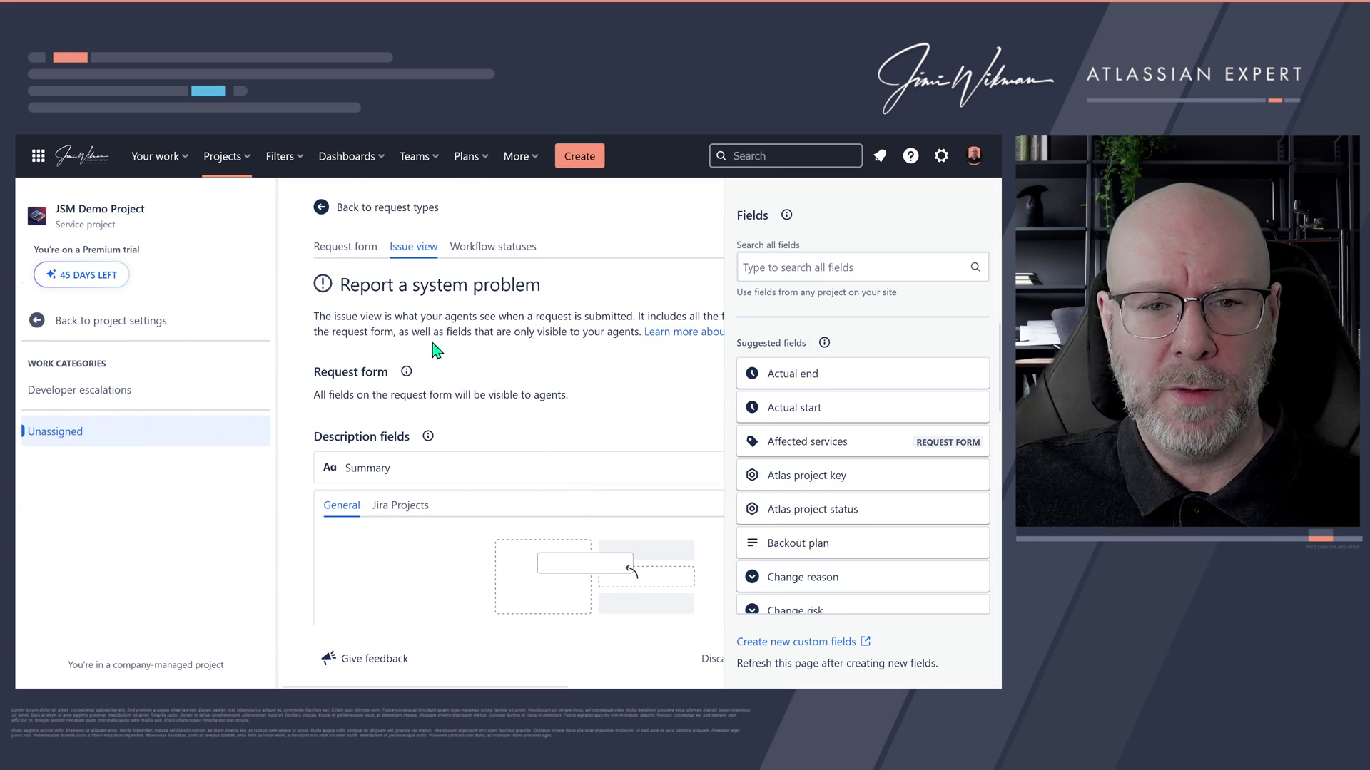
left_click(349, 255)
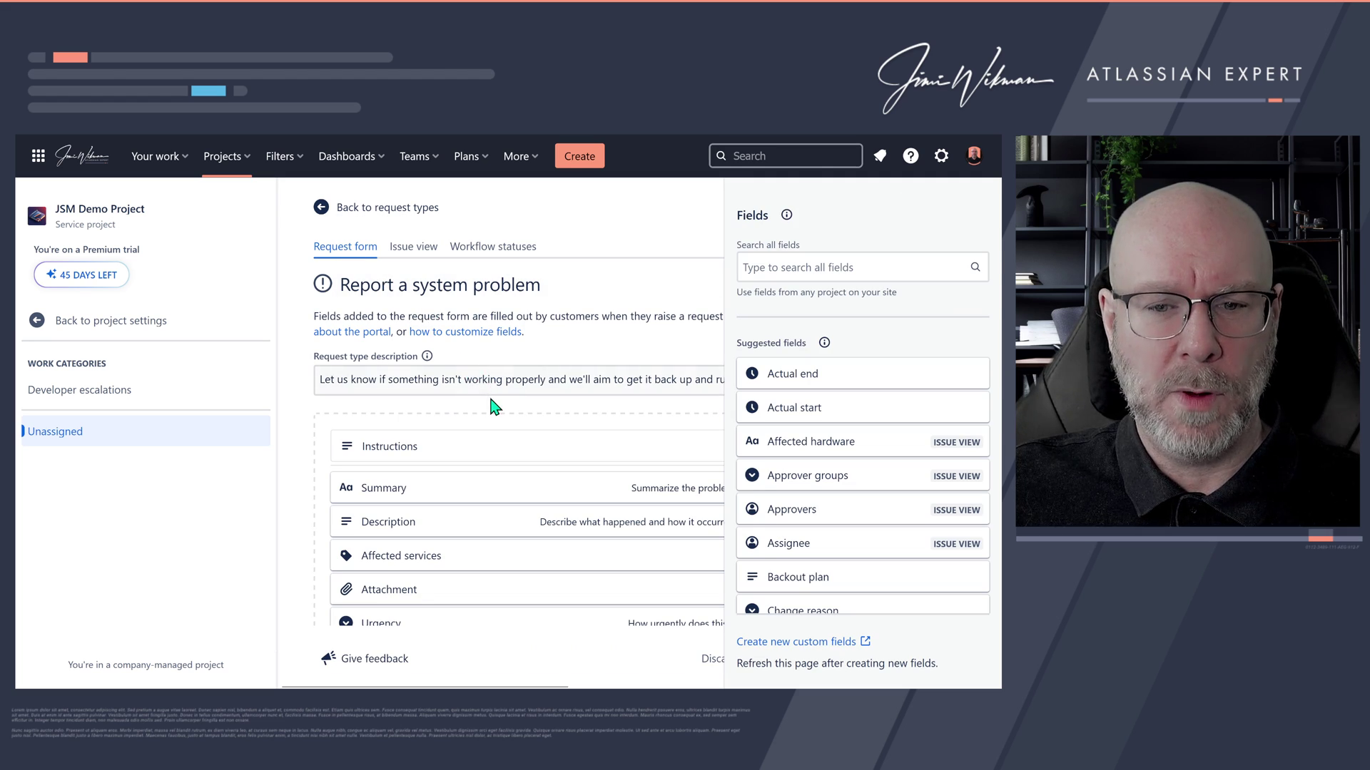
scroll(491, 404, "down", 2)
scroll(491, 399, "up", 2)
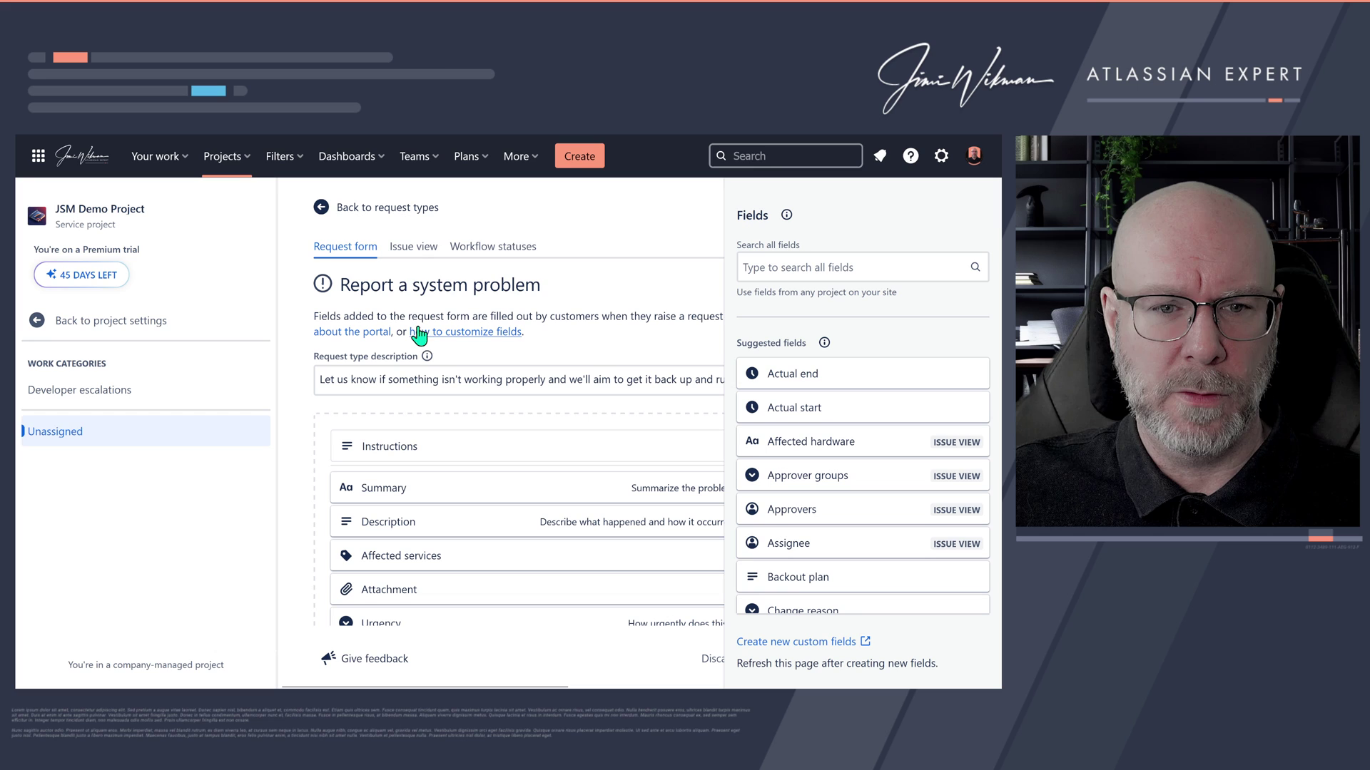
left_click(405, 266)
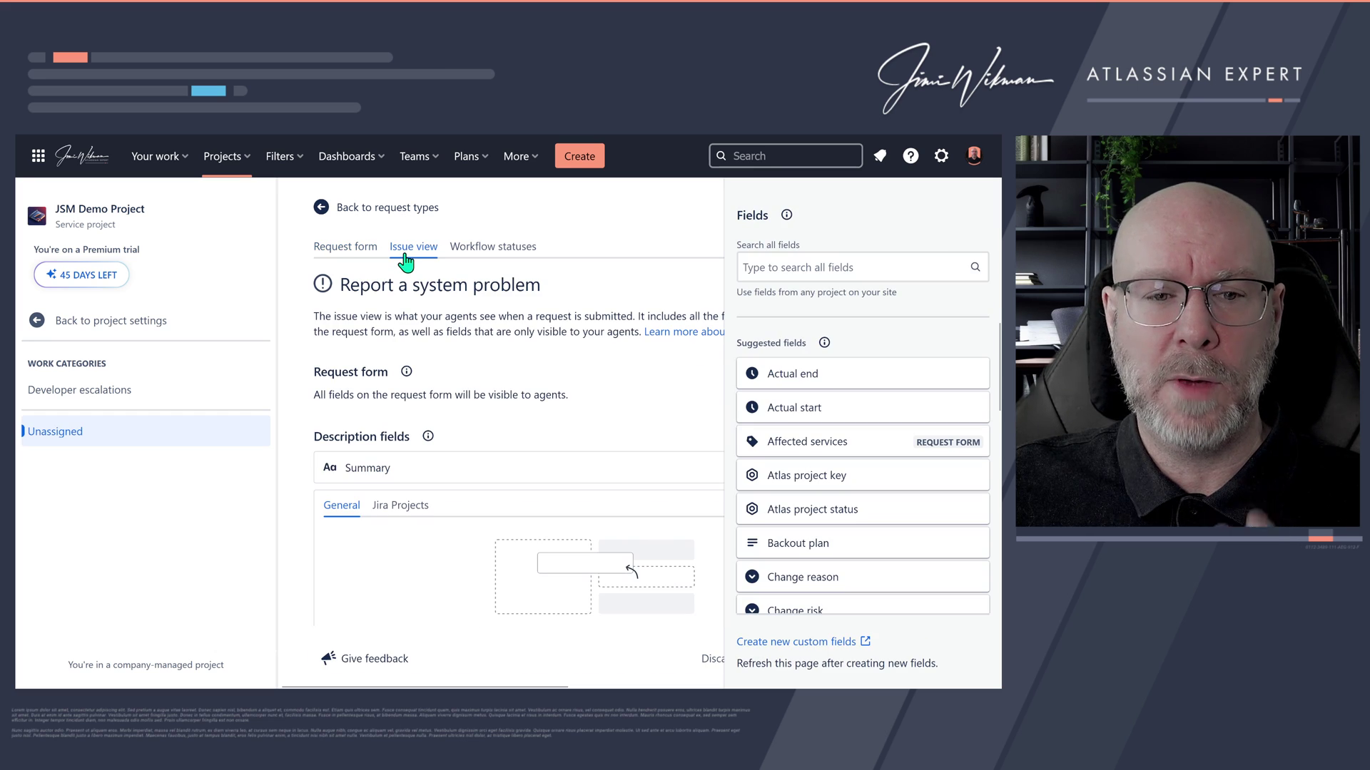
left_click(519, 250)
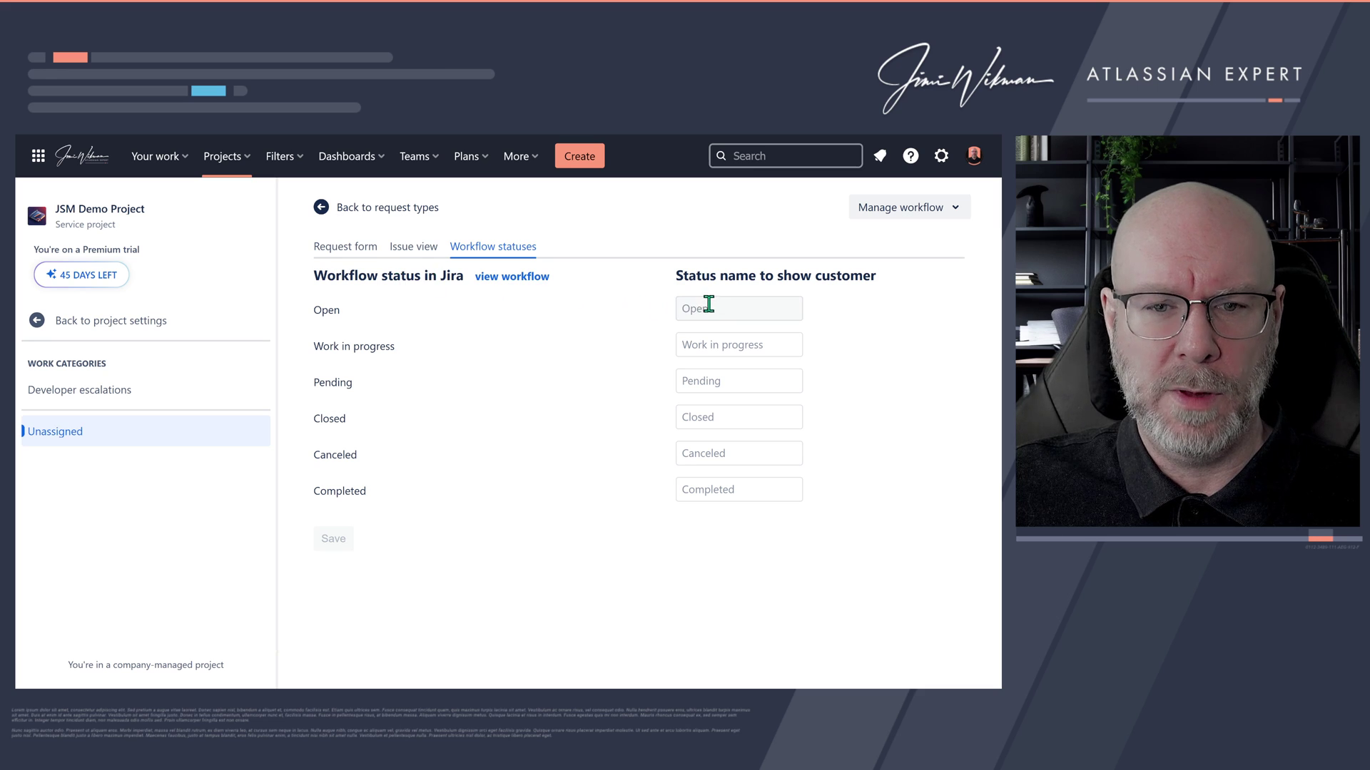
Step: Find the Jira Projects field by searching for "jira" and add it to the request form directly below Description
left_click(360, 255)
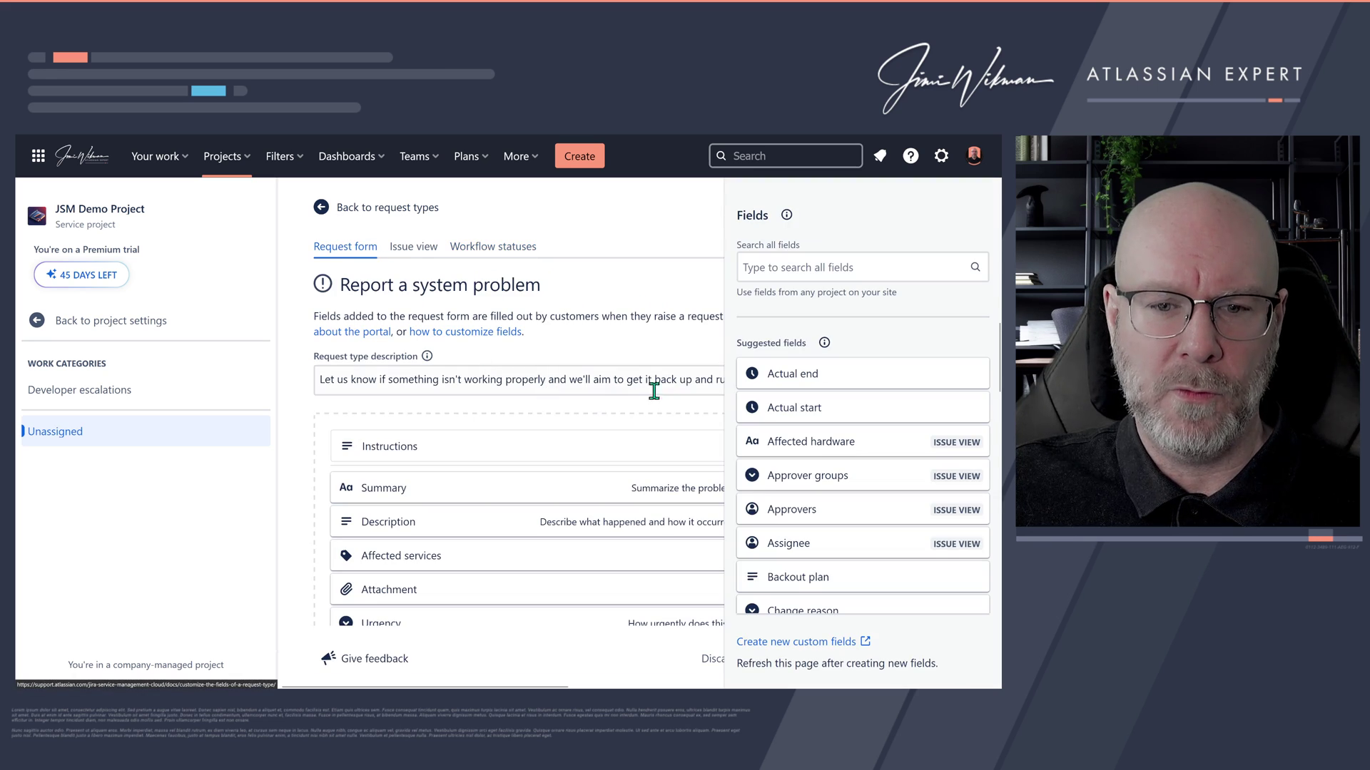
scroll(555, 423, "down", 2)
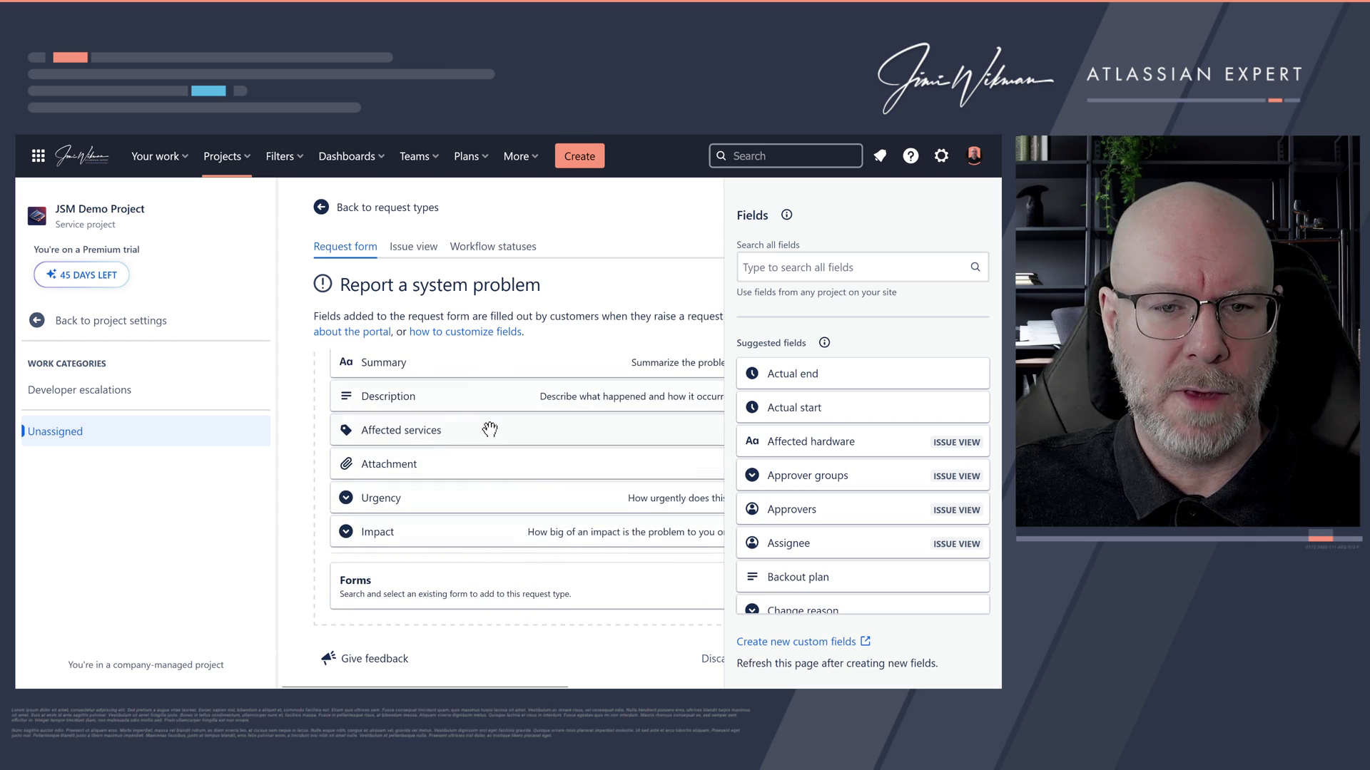
scroll(517, 424, "up", 2)
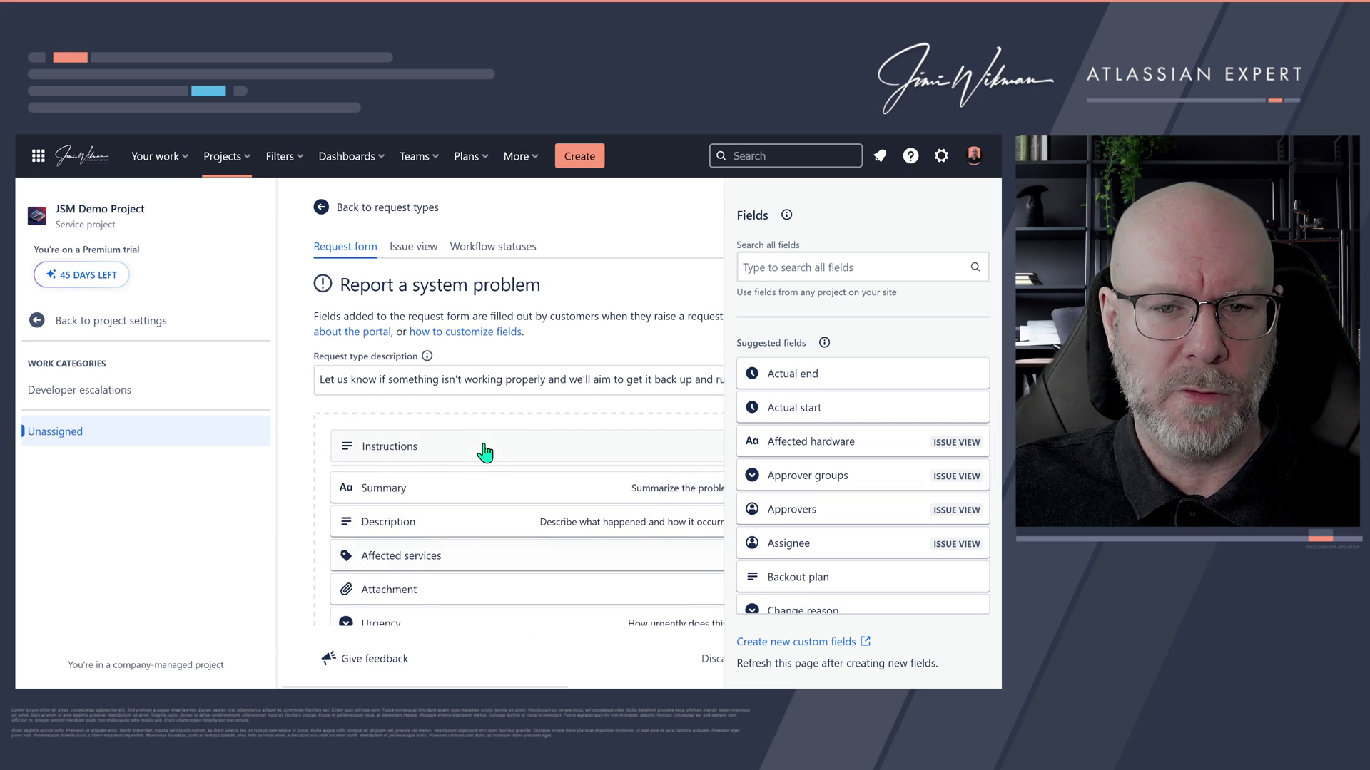
left_click(775, 269)
type("jira")
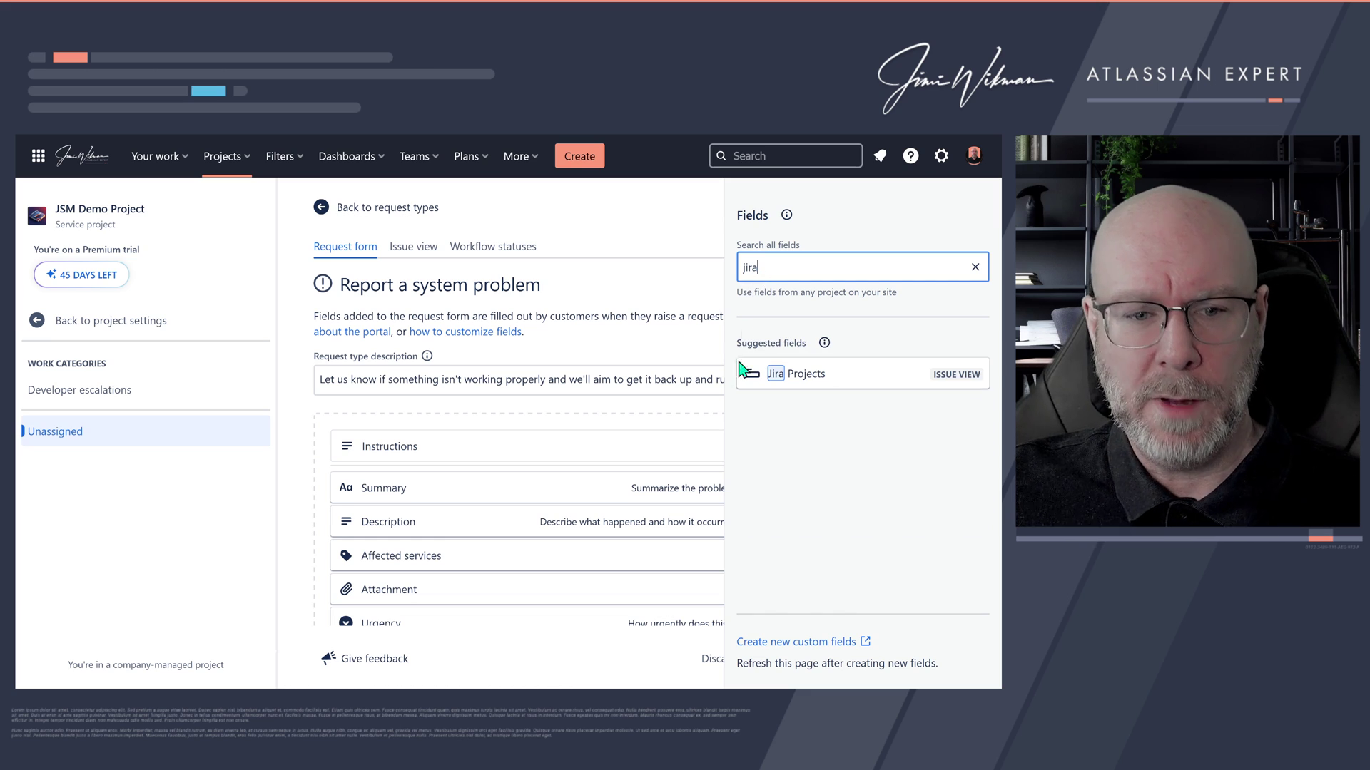
left_click_drag(832, 376, 518, 557)
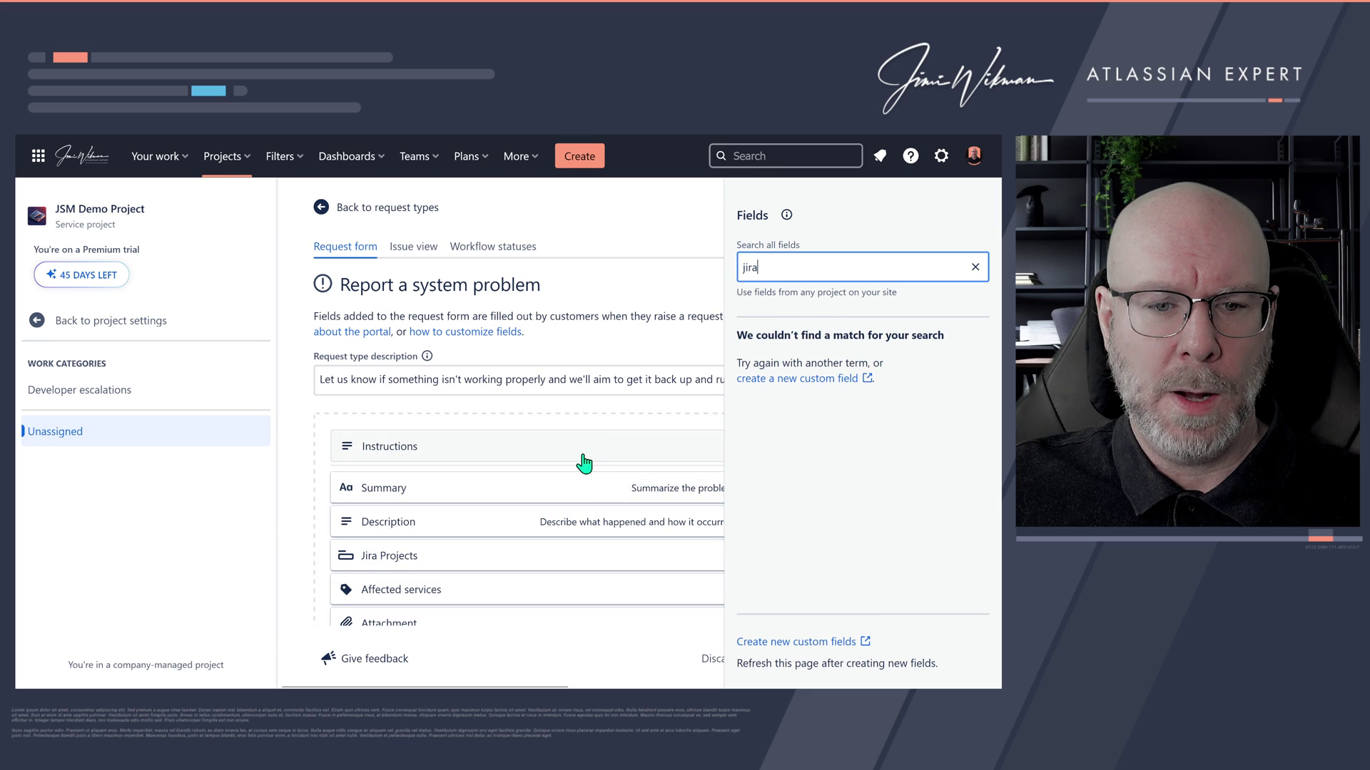
Step: Move the Jira Projects field below Affected services on the Report a system problem request form
scroll(564, 457, "down", 2)
left_click_drag(475, 403, 542, 440)
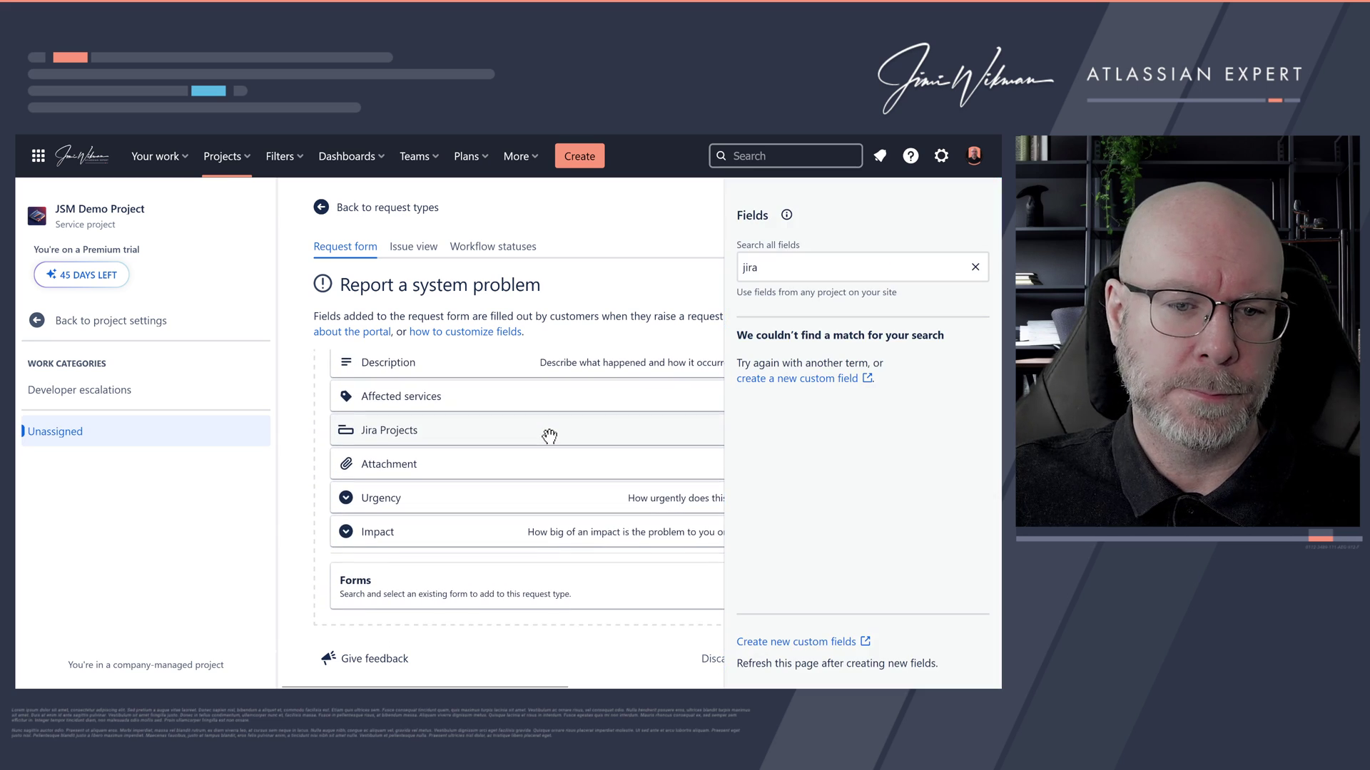
scroll(546, 442, "up", 3)
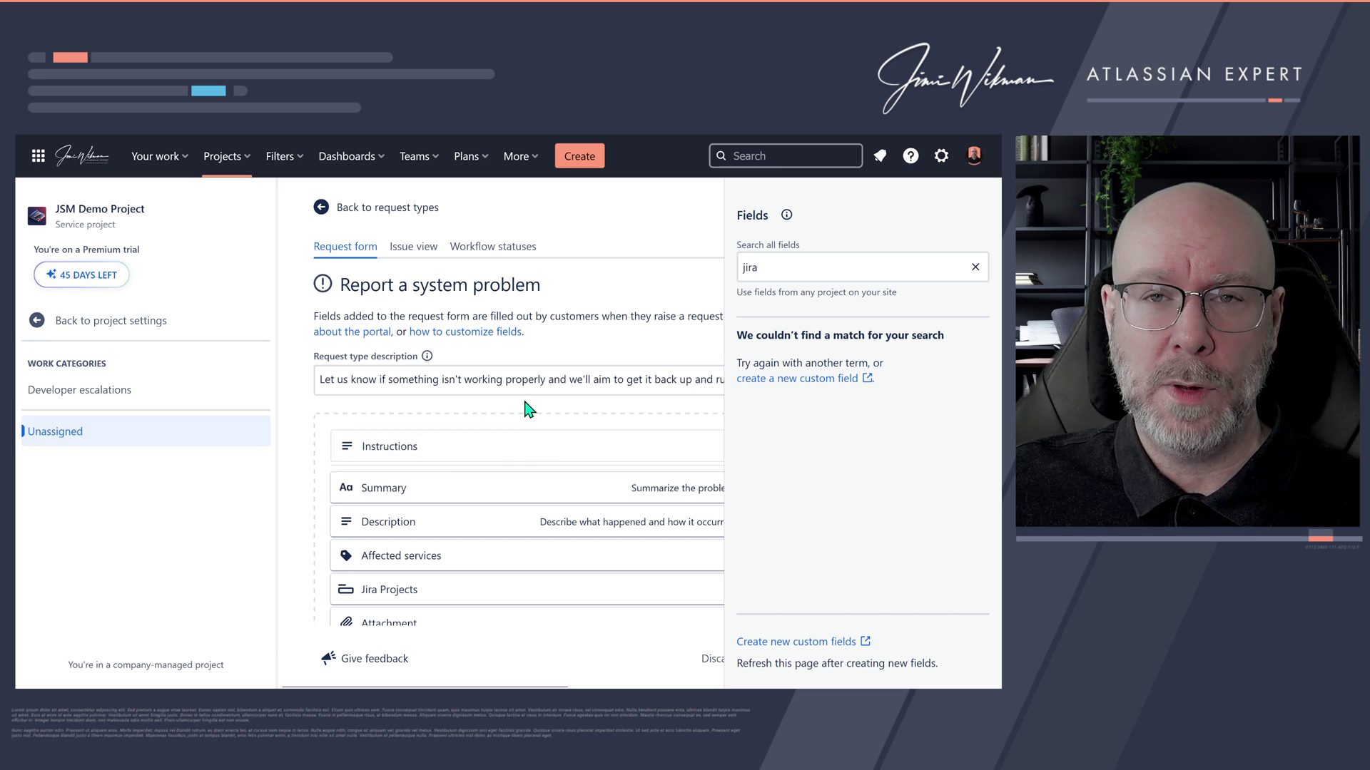
scroll(514, 419, "down", 2)
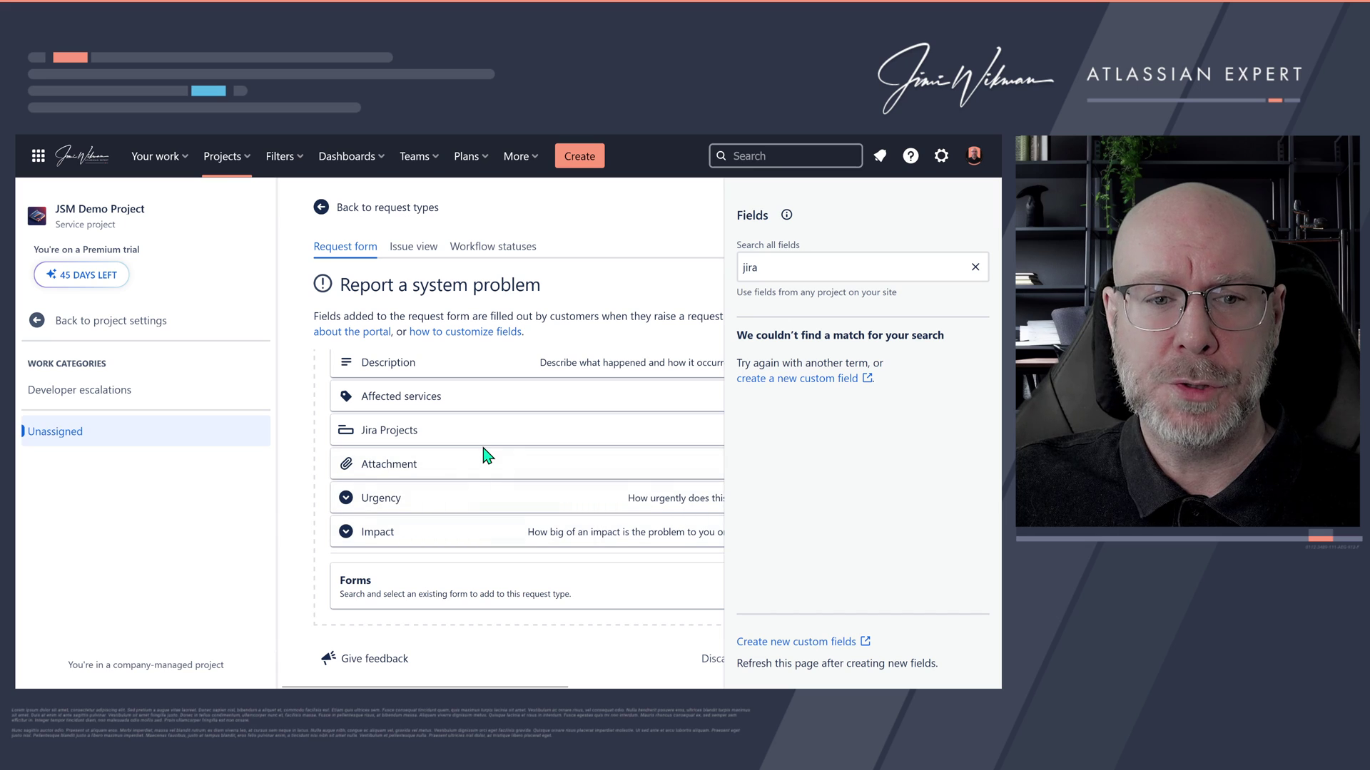
Step: Switch to the JSM Demo Project customer portal and go to the Help Center home page
scroll(484, 457, "up", 3)
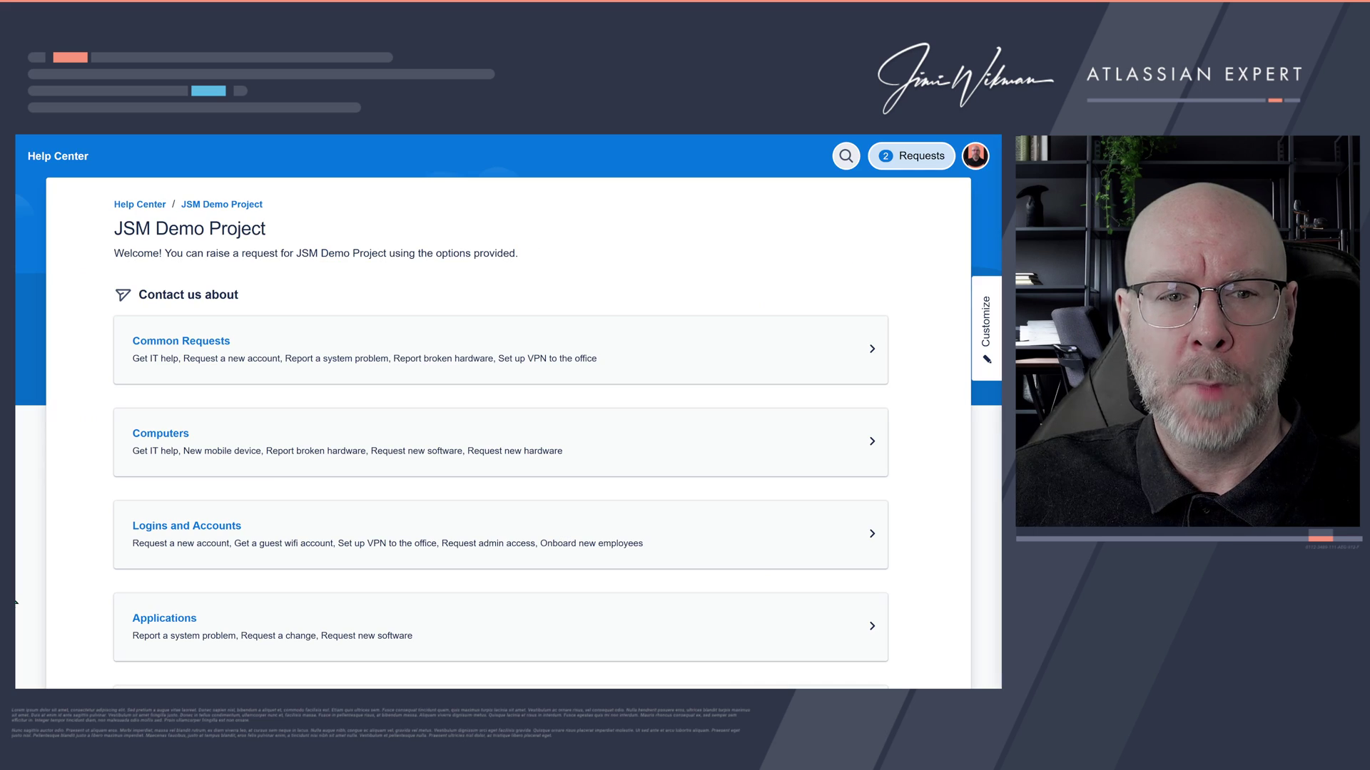
left_click(145, 213)
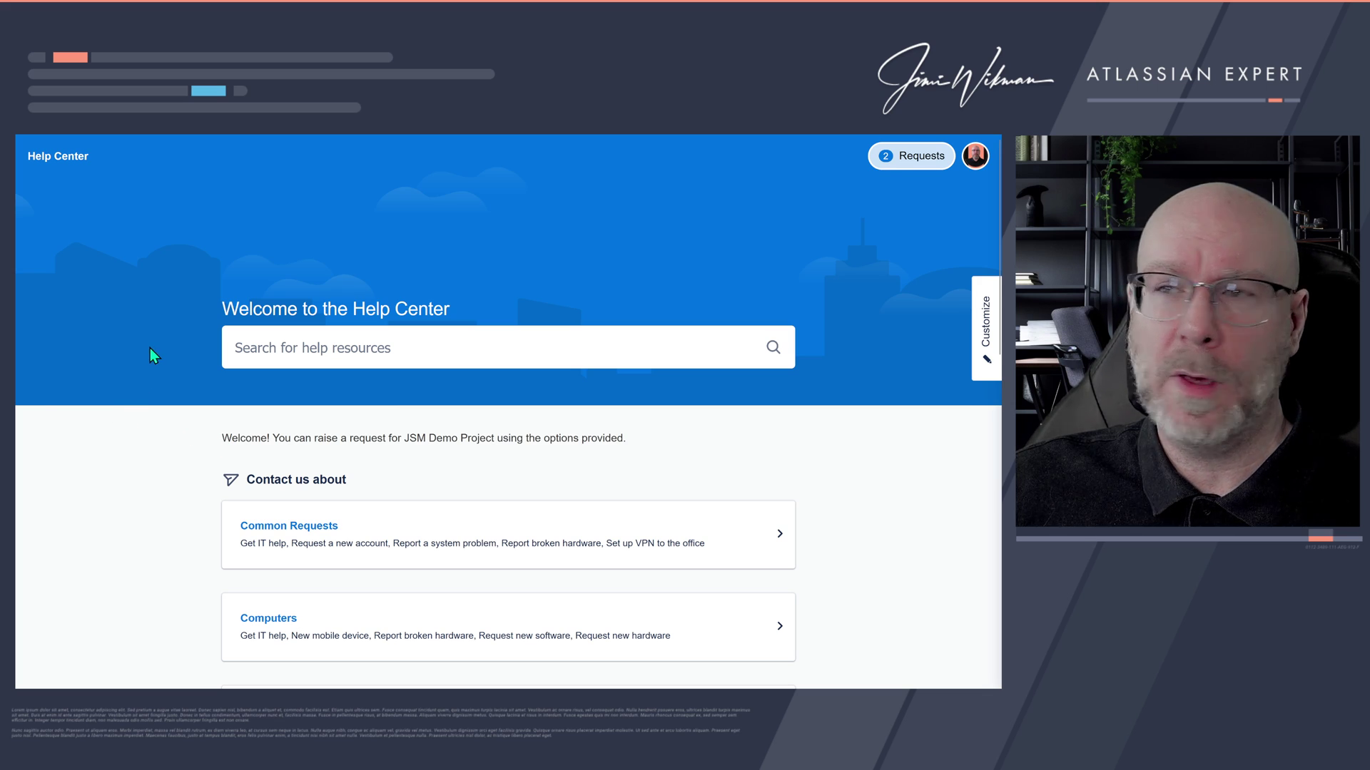
Step: Return to the JSM Demo Project portal and open the Report a system problem form under Common Requests
key("alt+Left")
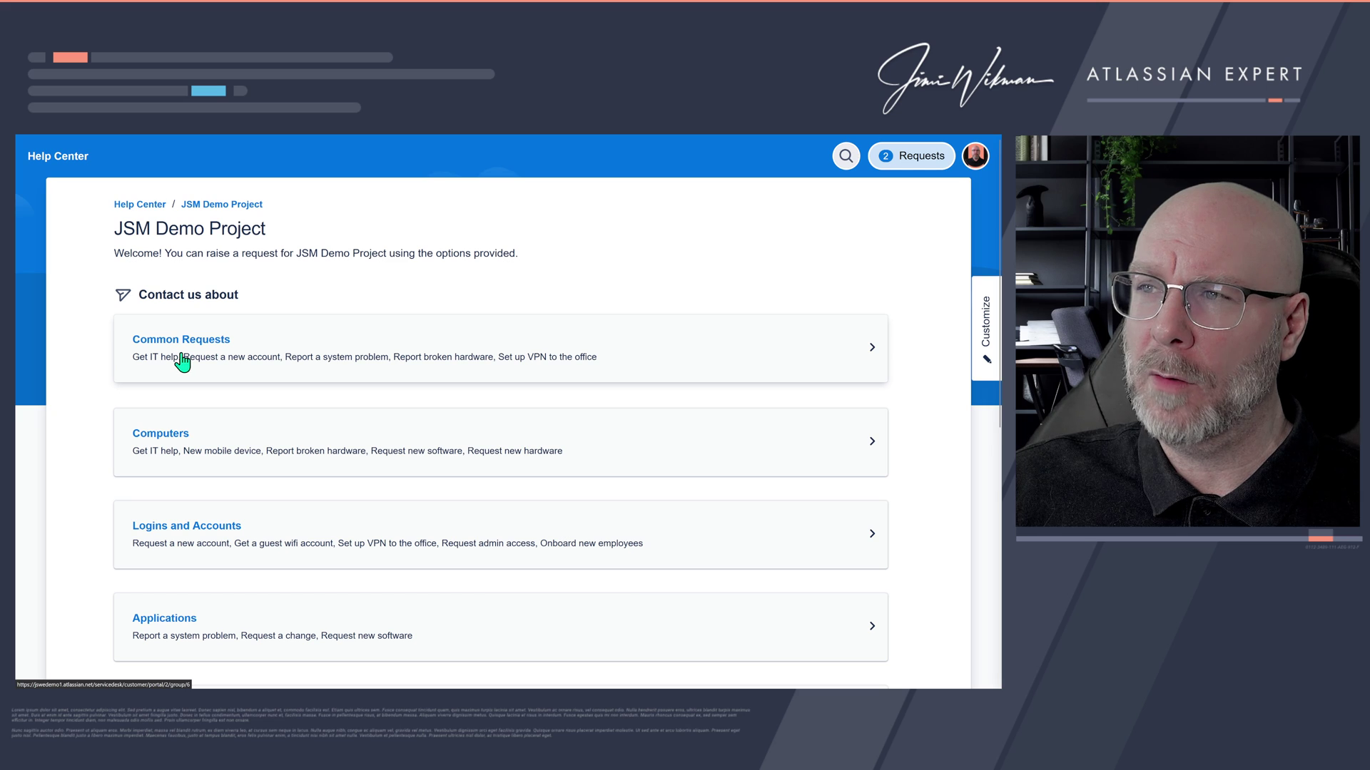
left_click_drag(284, 235, 114, 227)
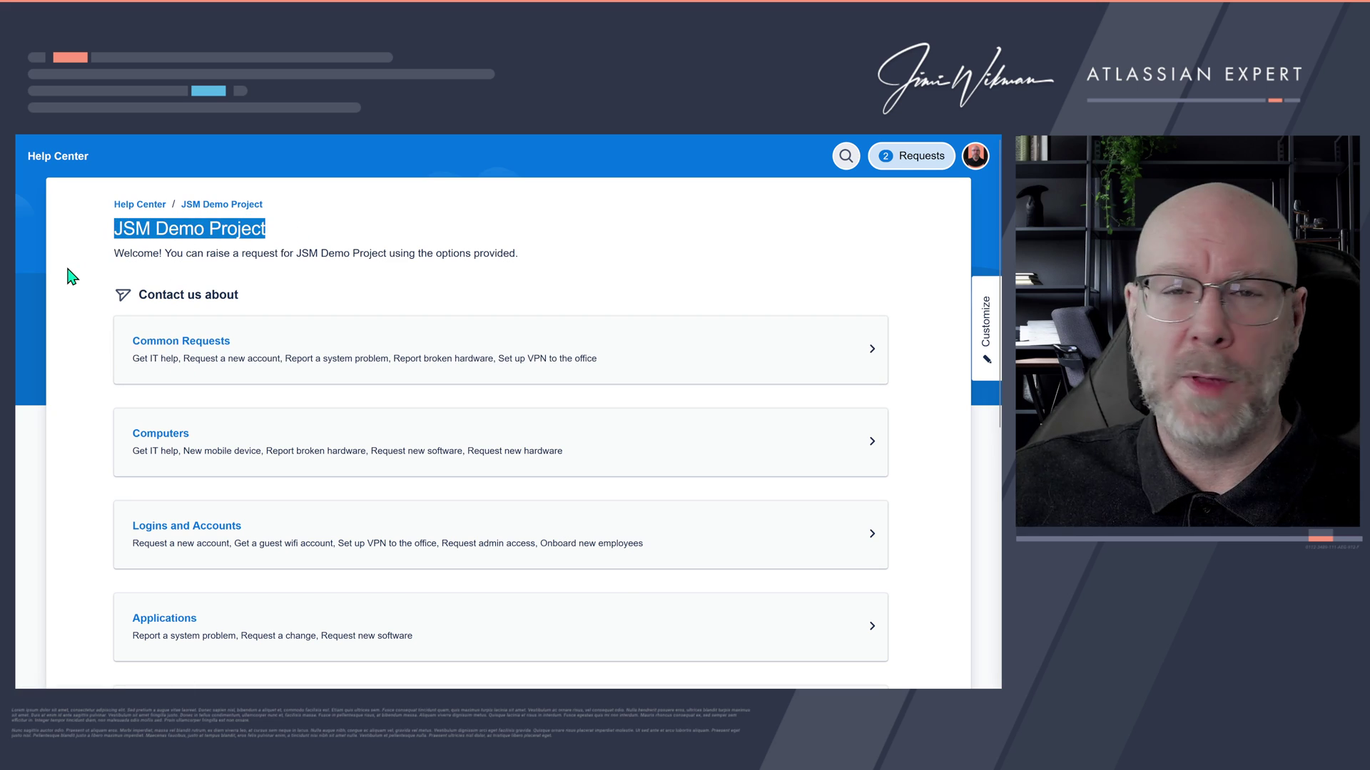
left_click(201, 346)
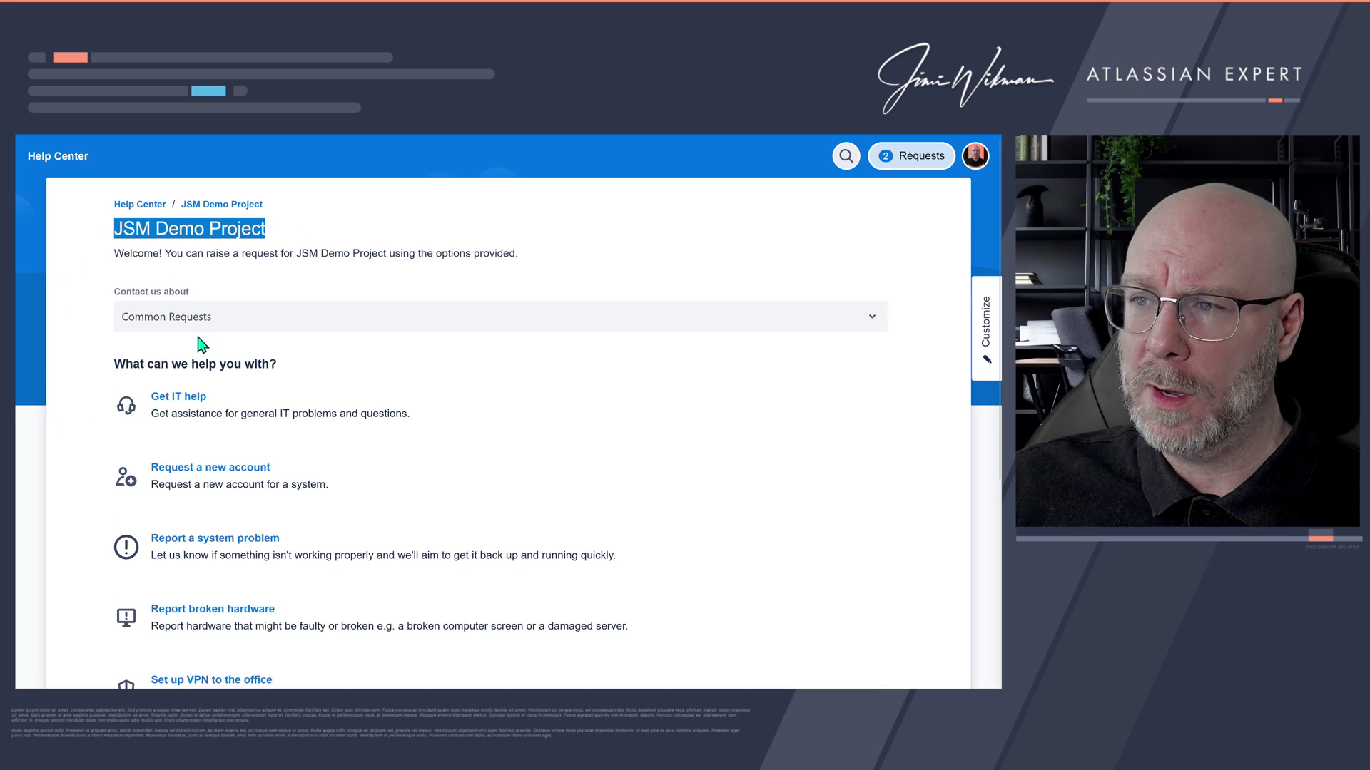
left_click(174, 547)
scroll(214, 414, "down", 3)
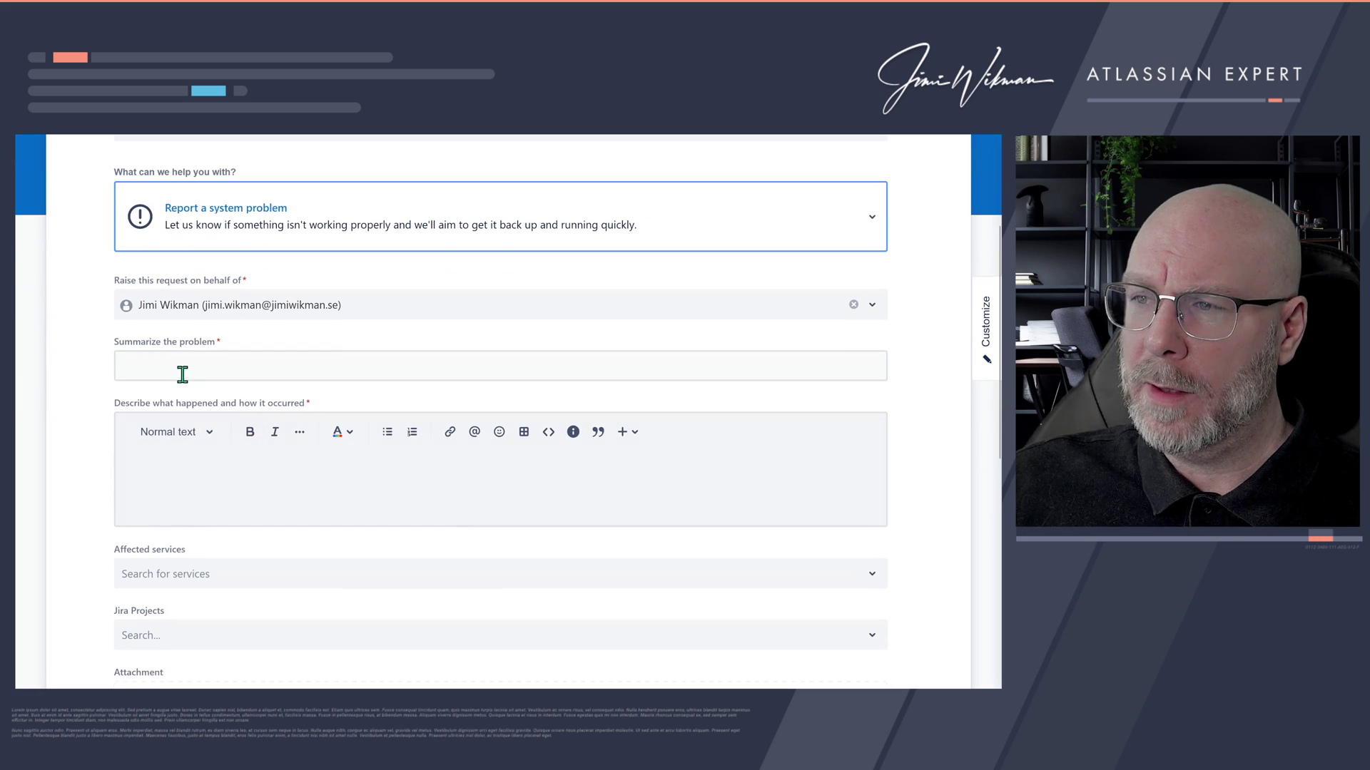
Step: Check which objects the Jira Projects field offers on the request form
left_click(182, 374)
scroll(77, 426, "down", 1)
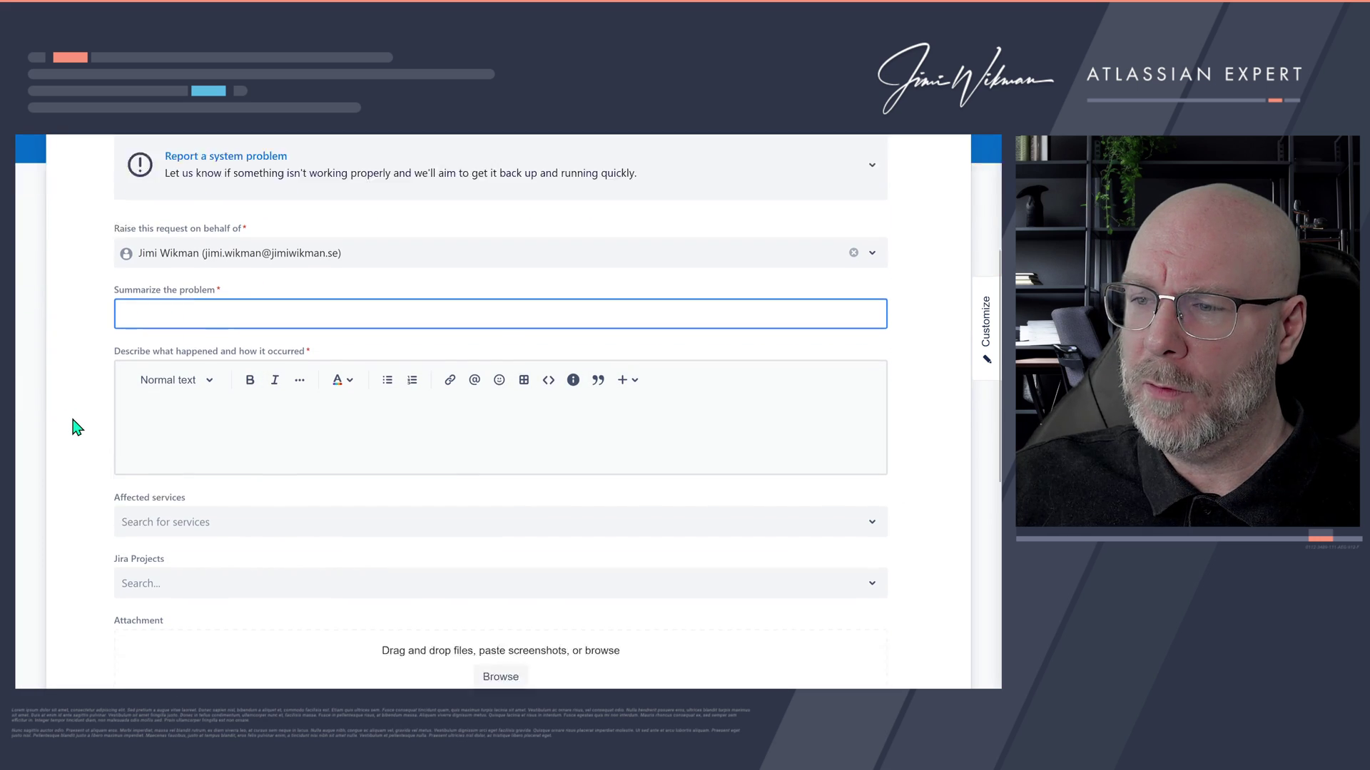
scroll(77, 428, "down", 2)
left_click(143, 447)
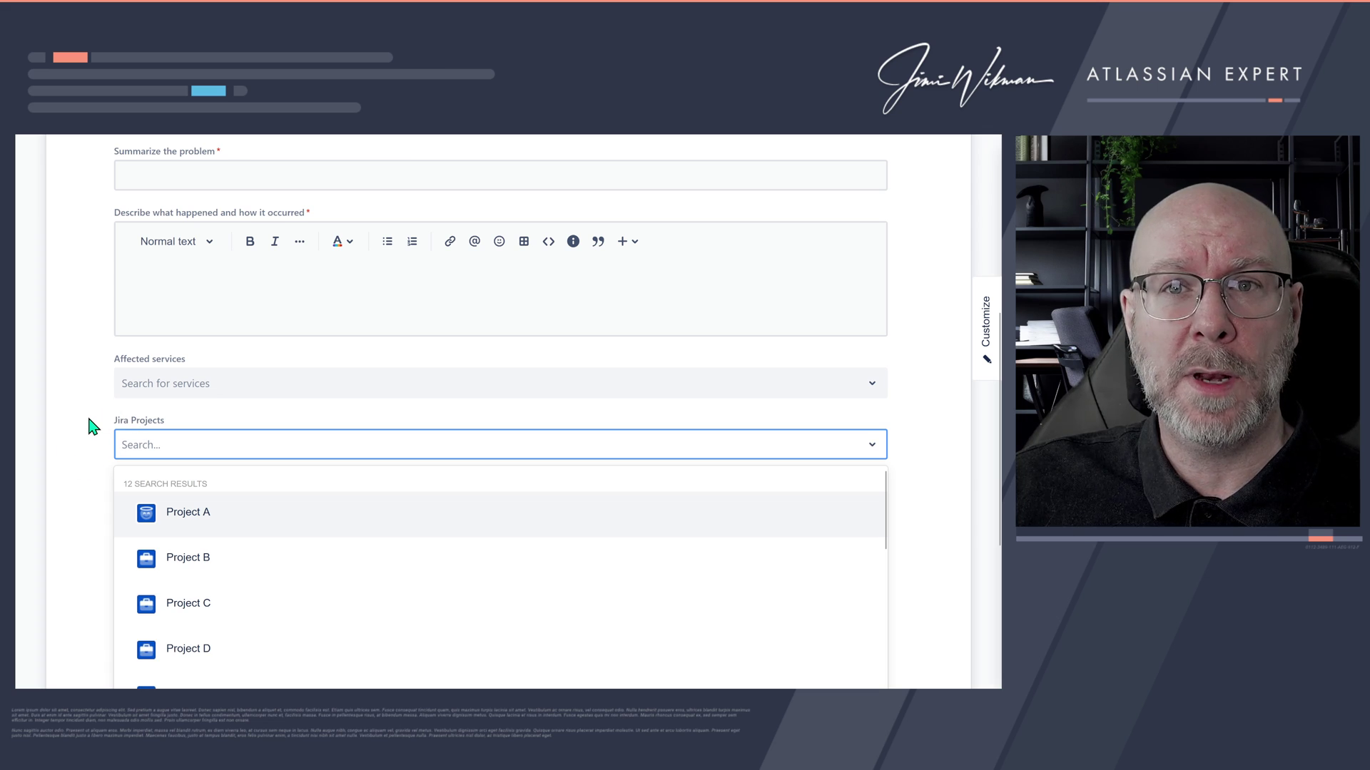
Step: Fill in the request with the summary "New Ticket" and the description "Lorem Ipsum"
scroll(93, 427, "up", 3)
left_click(202, 364)
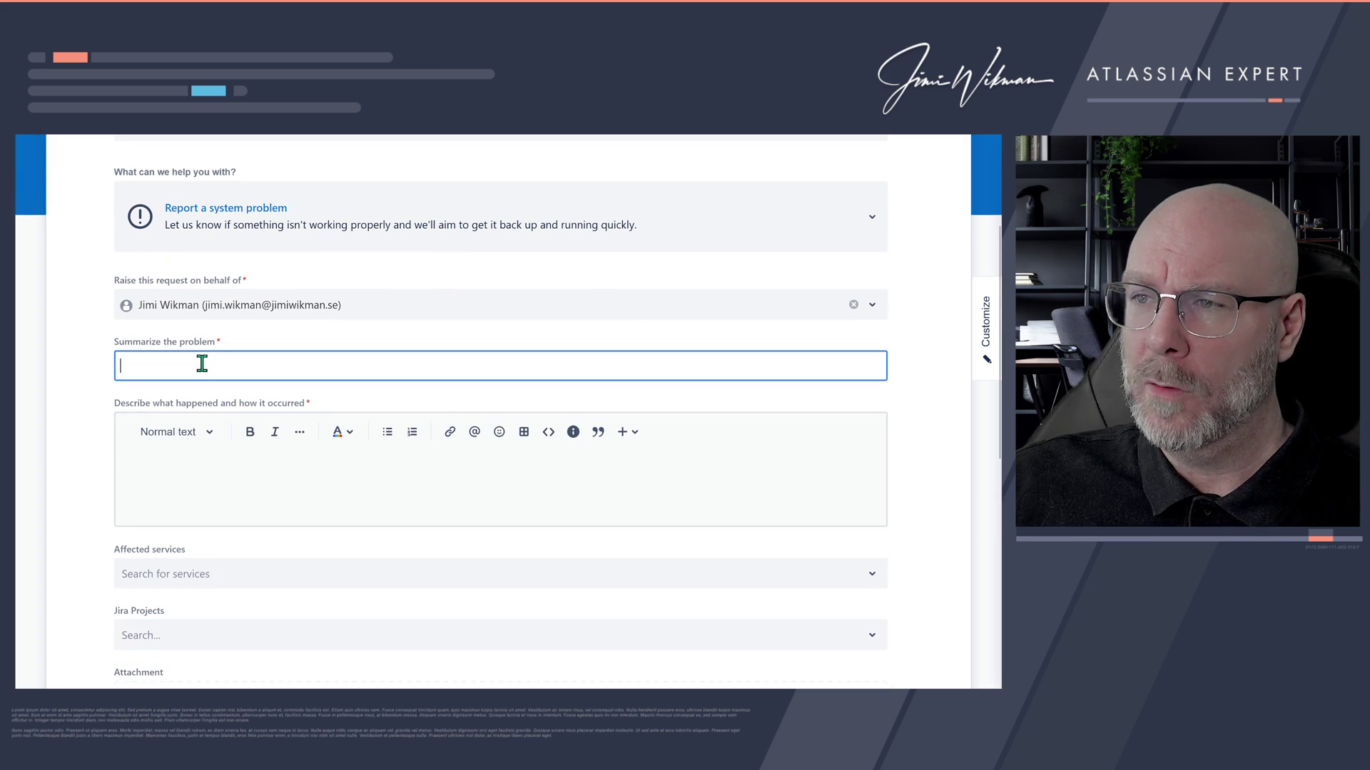
type("N")
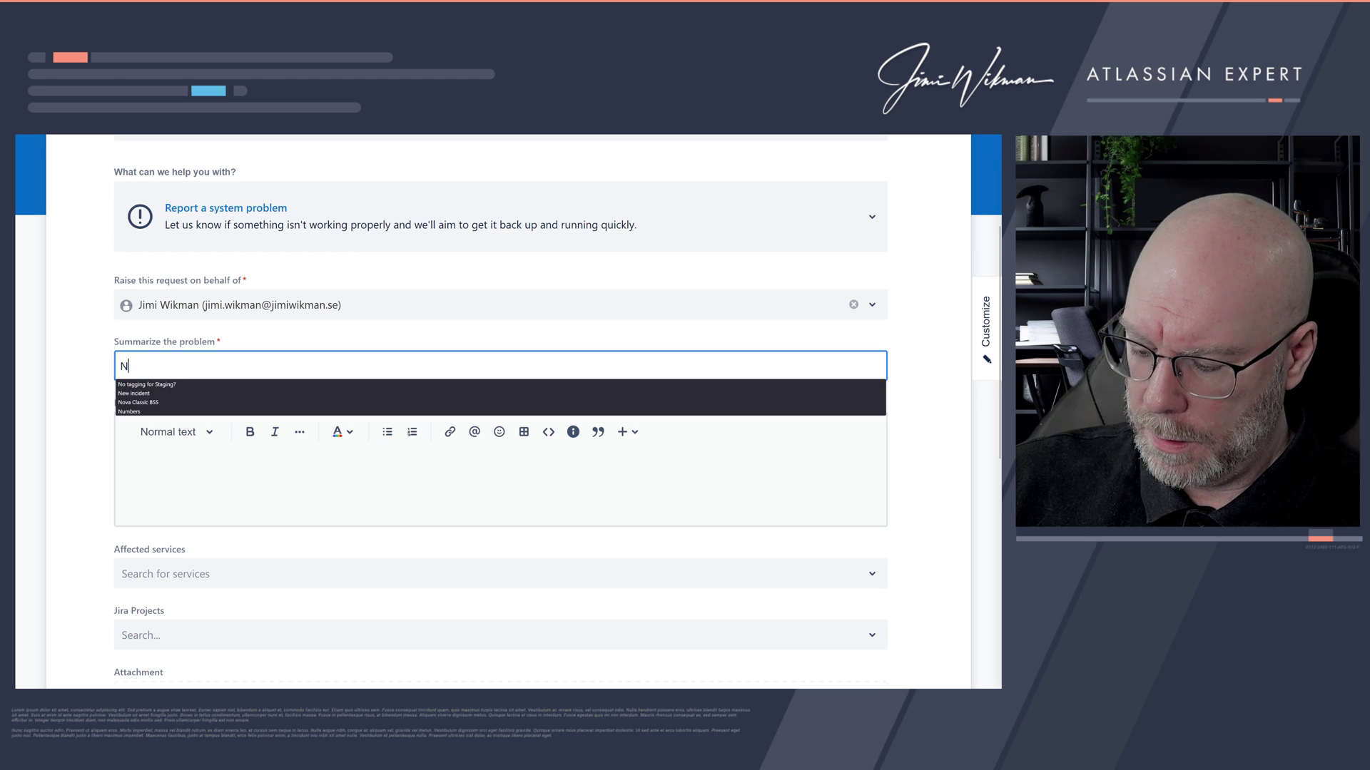
type("ew Ticket")
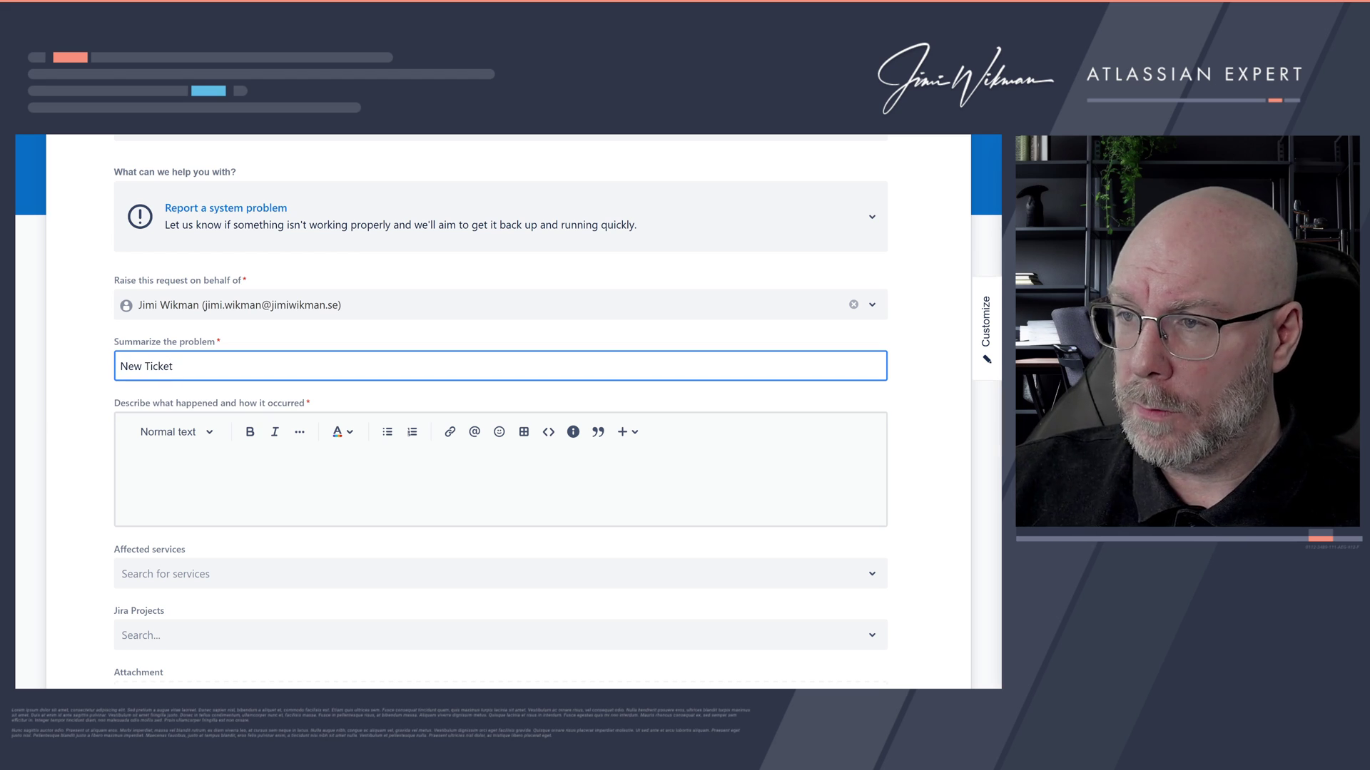
left_click(199, 468)
type("Lor")
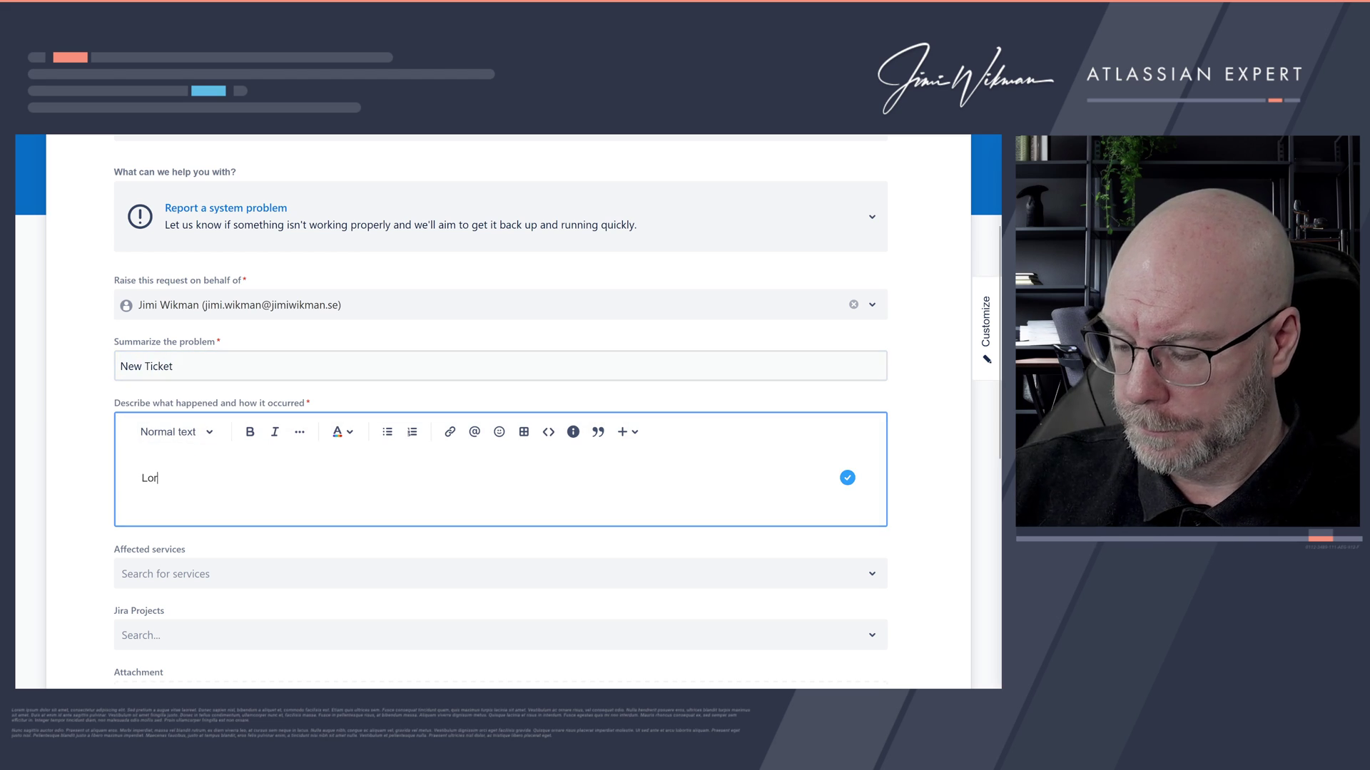
type("em Ipsum")
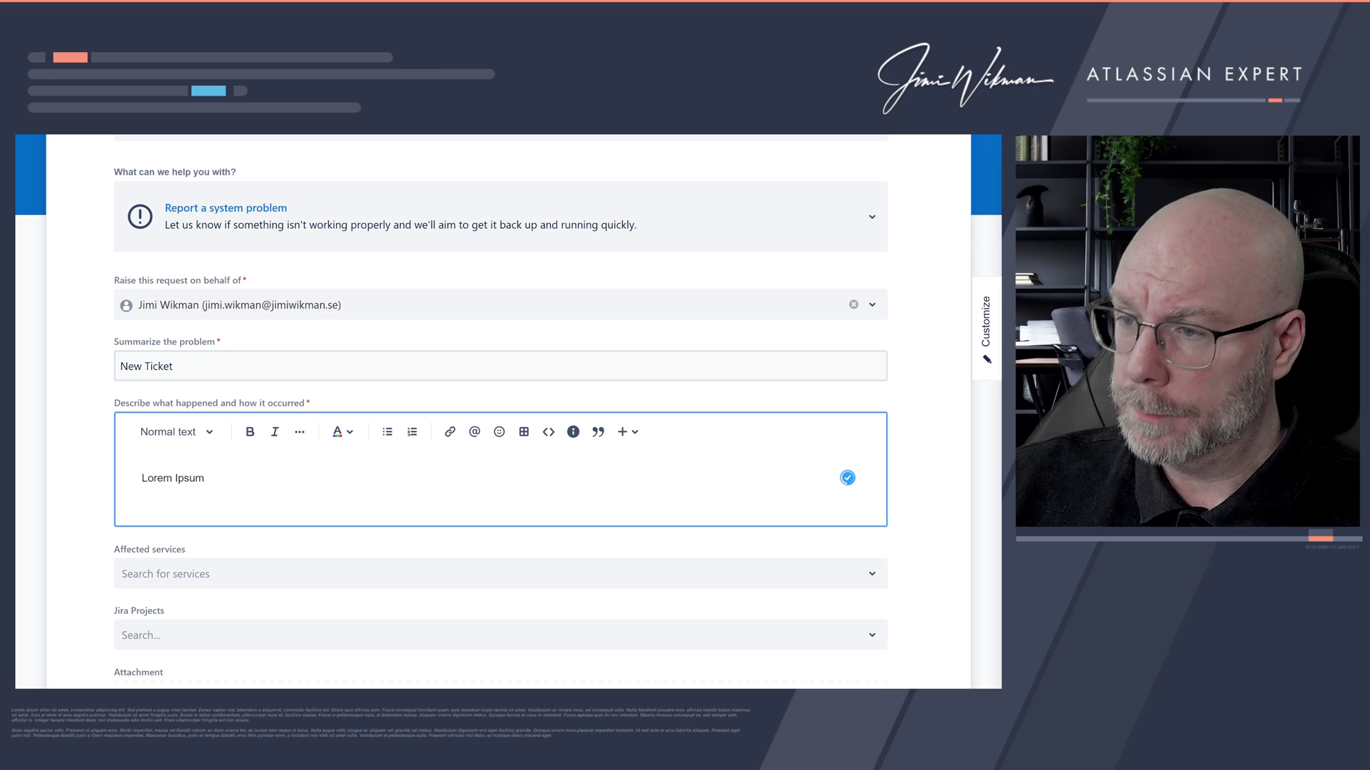
Step: Set Affected services to Demo Service and choose Project A and Project E for Jira Projects
scroll(226, 553, "down", 3)
left_click(191, 389)
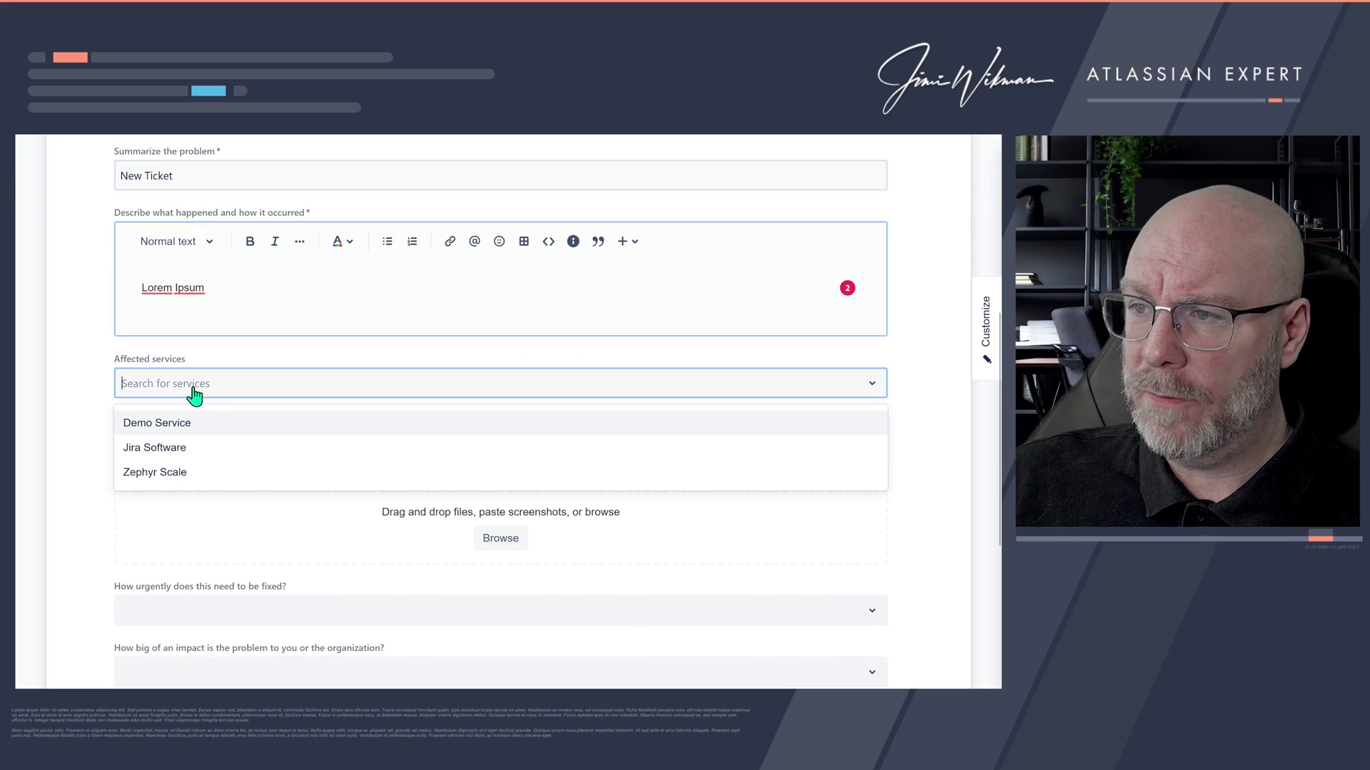
left_click(175, 426)
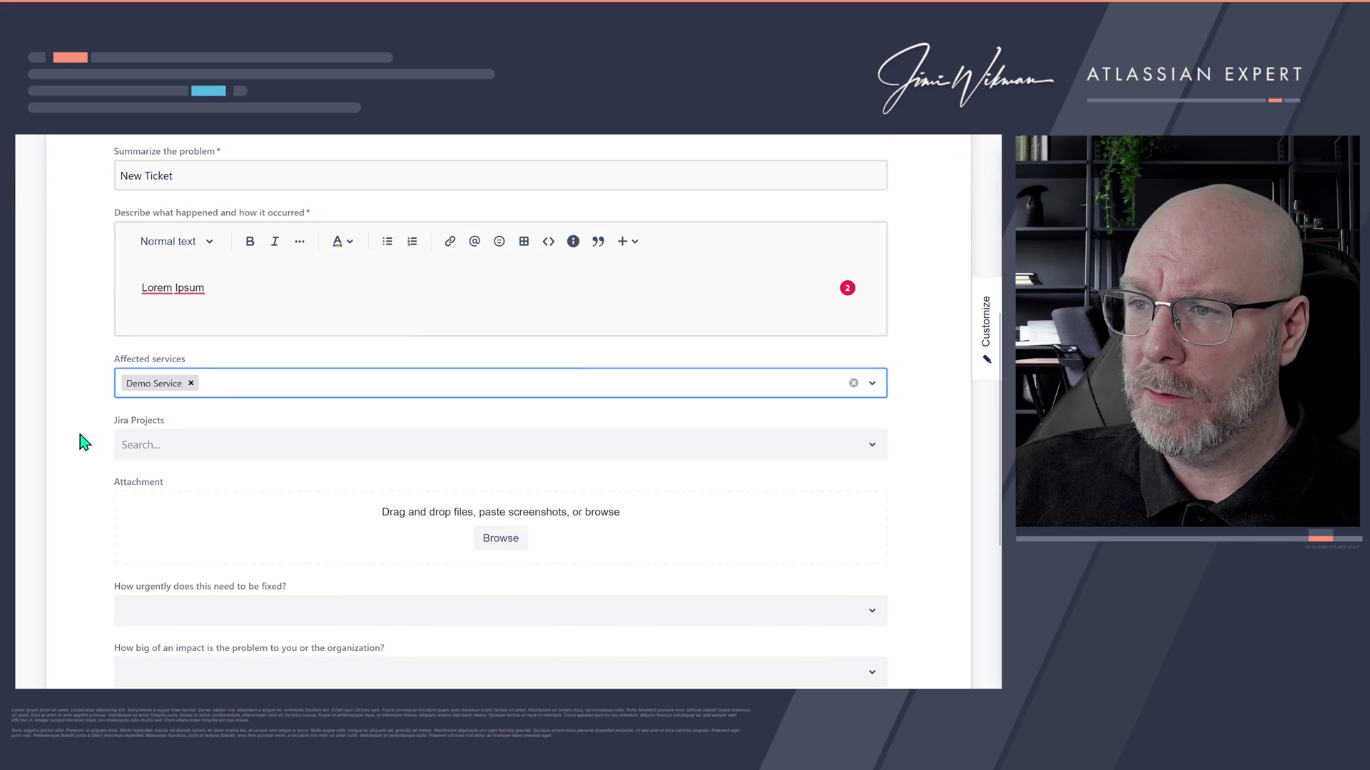
left_click(152, 448)
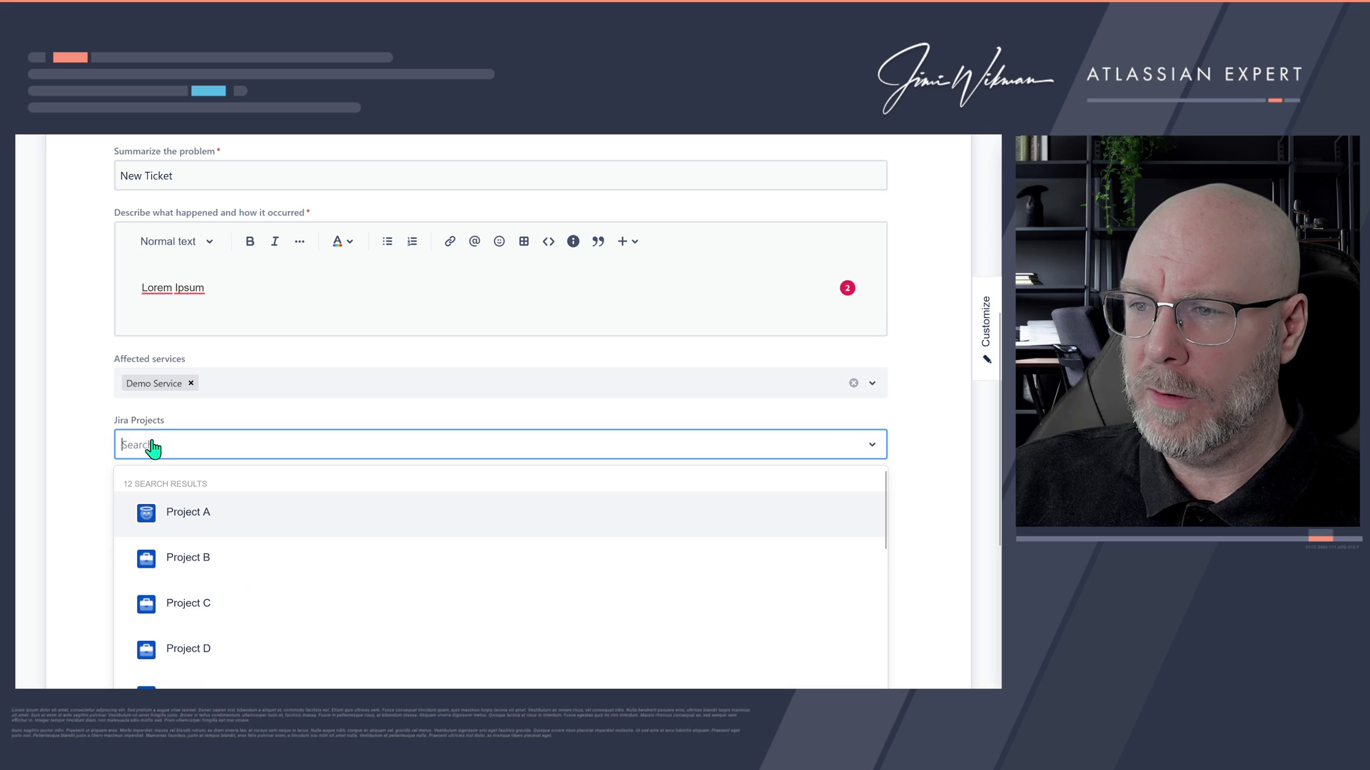
left_click(214, 514)
left_click(242, 451)
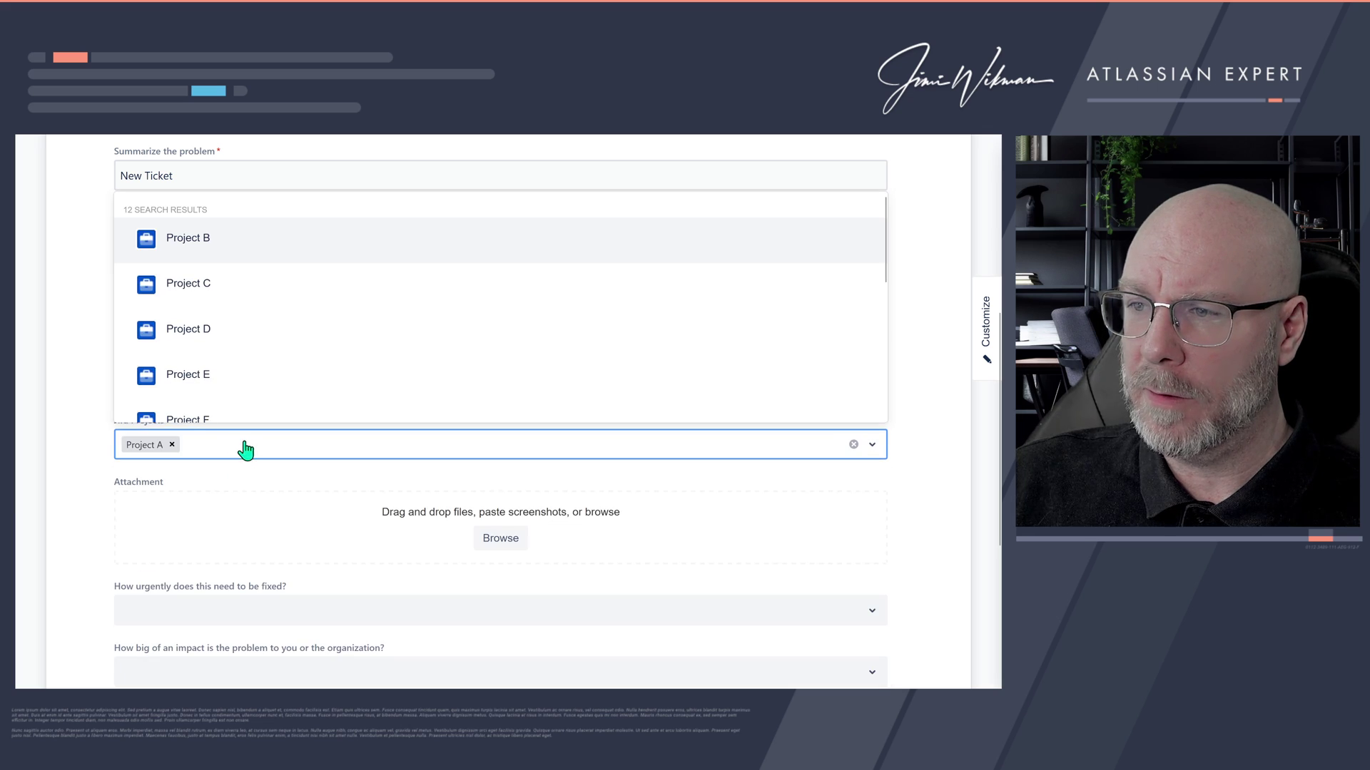
left_click(202, 378)
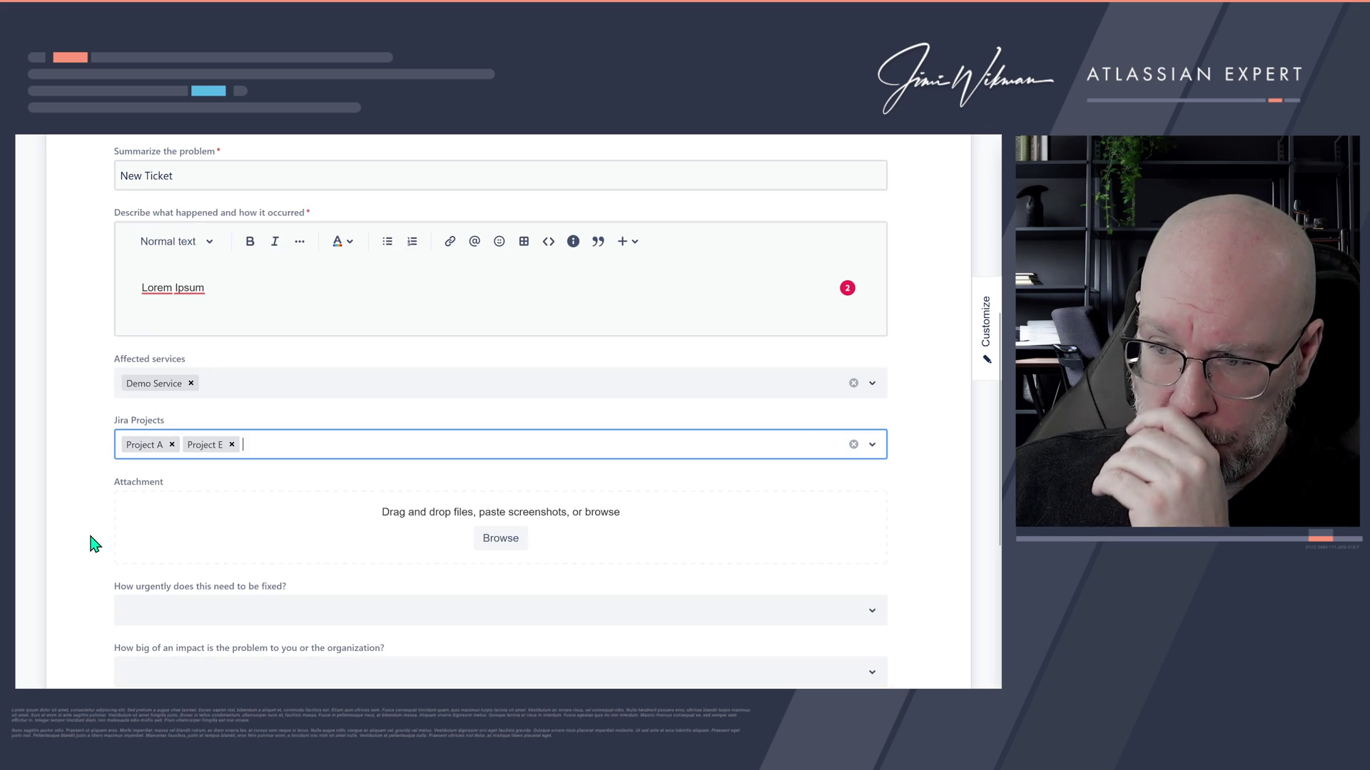
Step: Send the request and review its submitted details on the portal
scroll(85, 517, "down", 4)
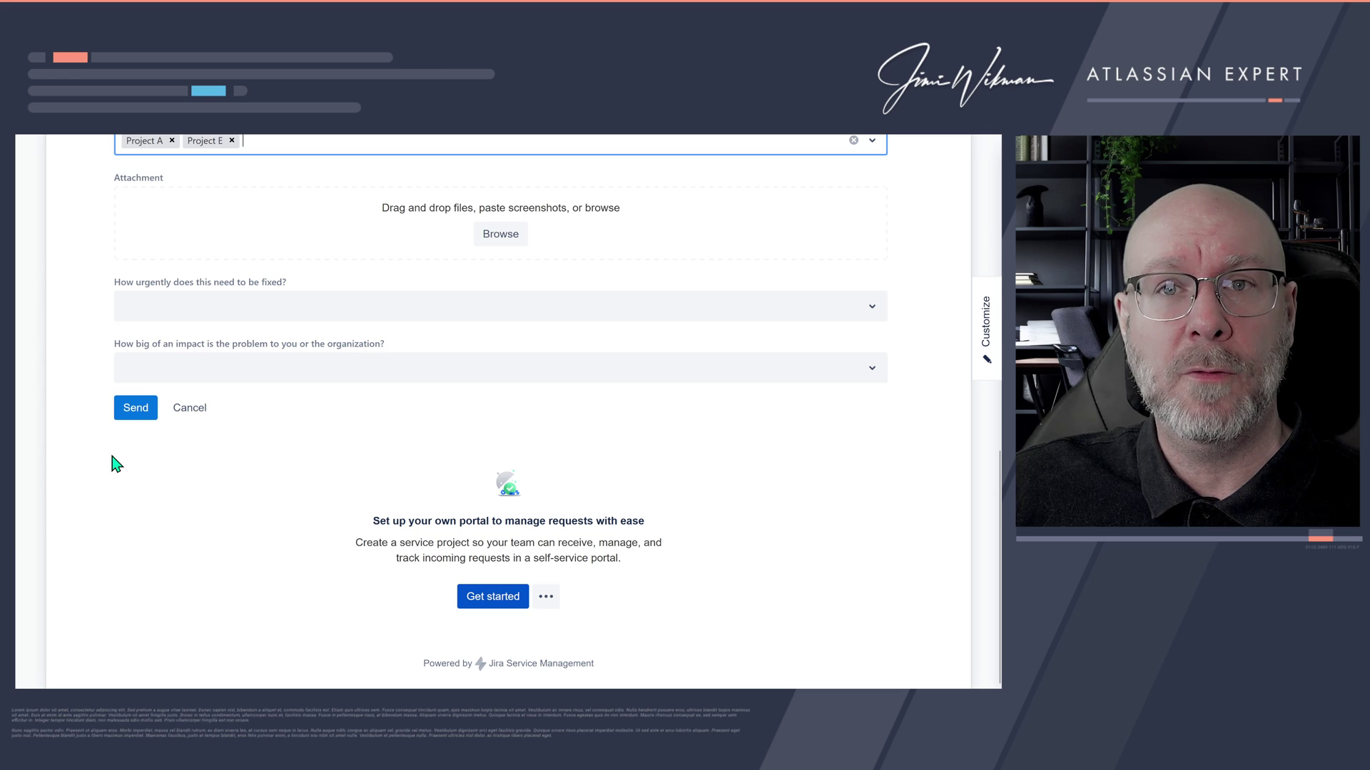
left_click(134, 409)
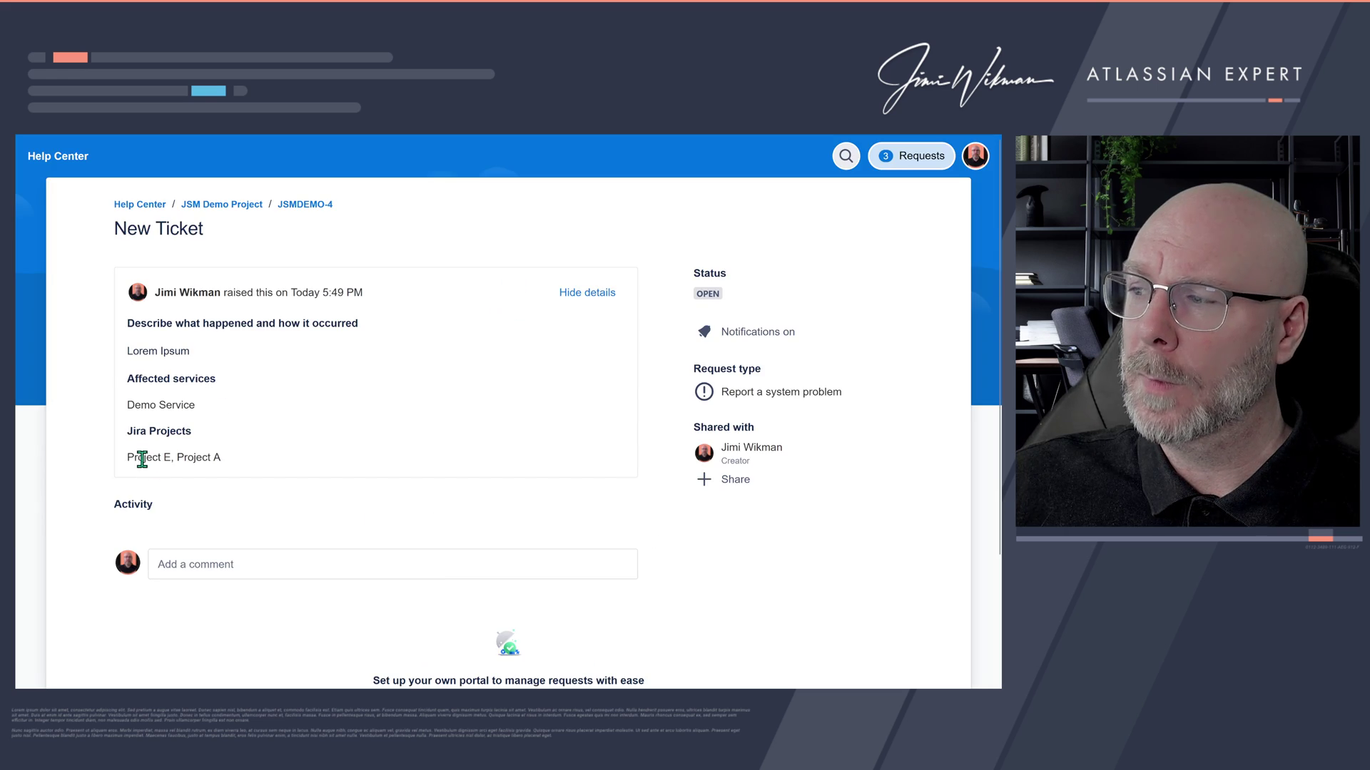
scroll(154, 469, "down", 2)
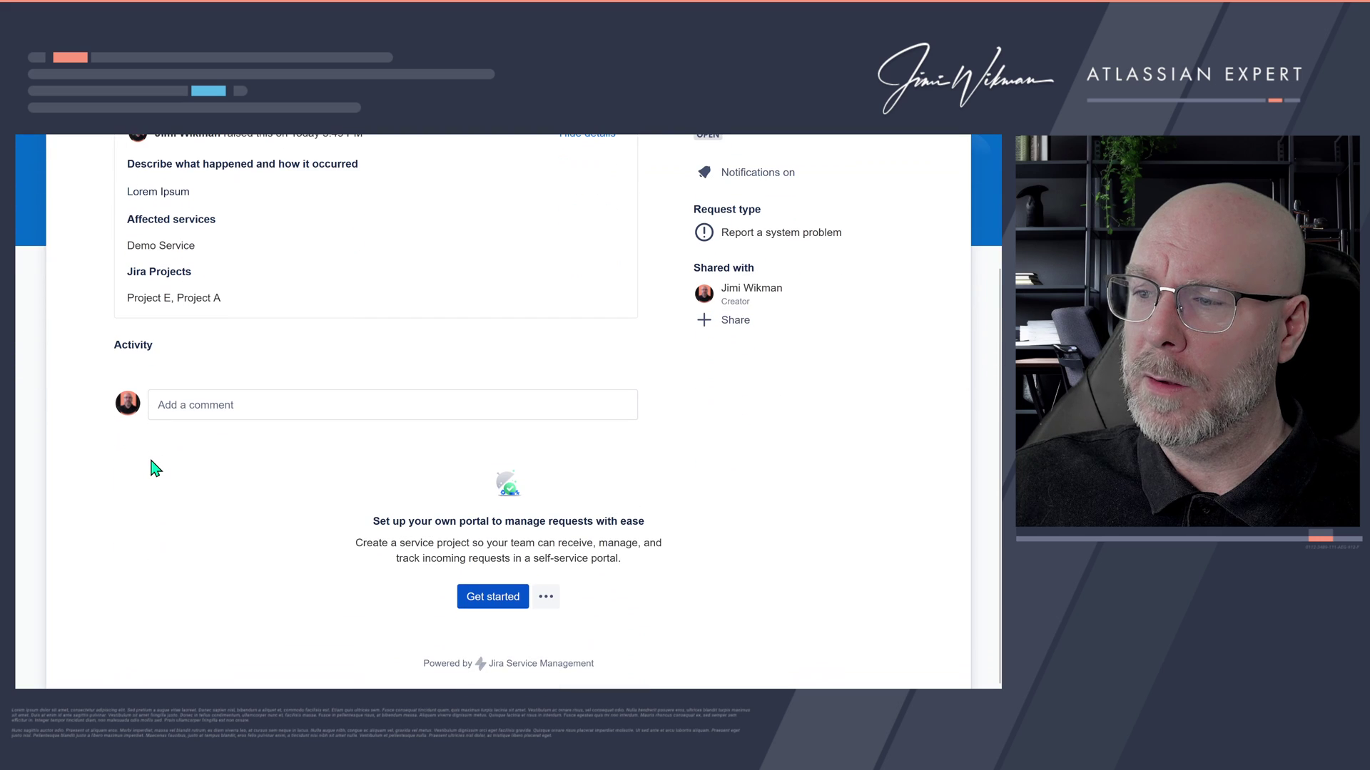
scroll(154, 469, "up", 3)
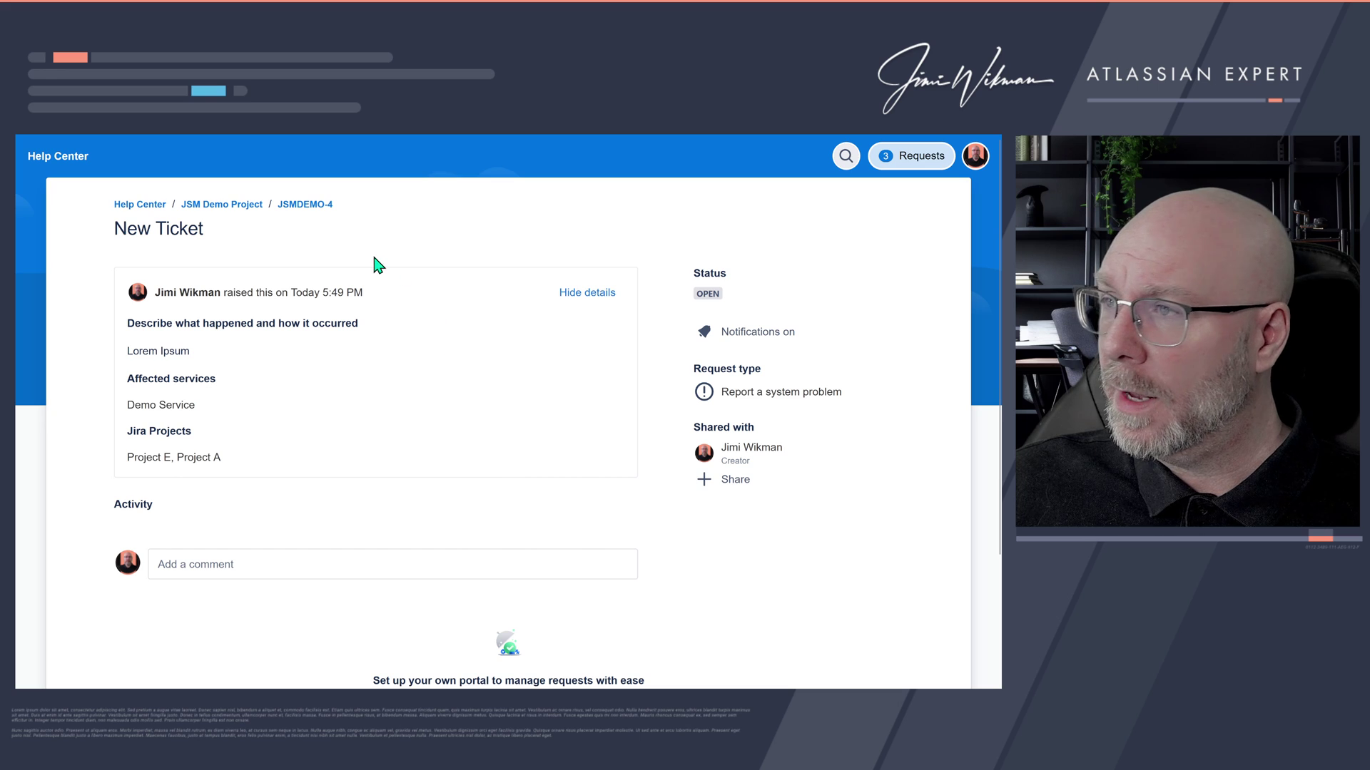
Step: Open the New Ticket issue in the Jira agent view and examine its Affected services and Jira Projects fields
left_click(323, 206)
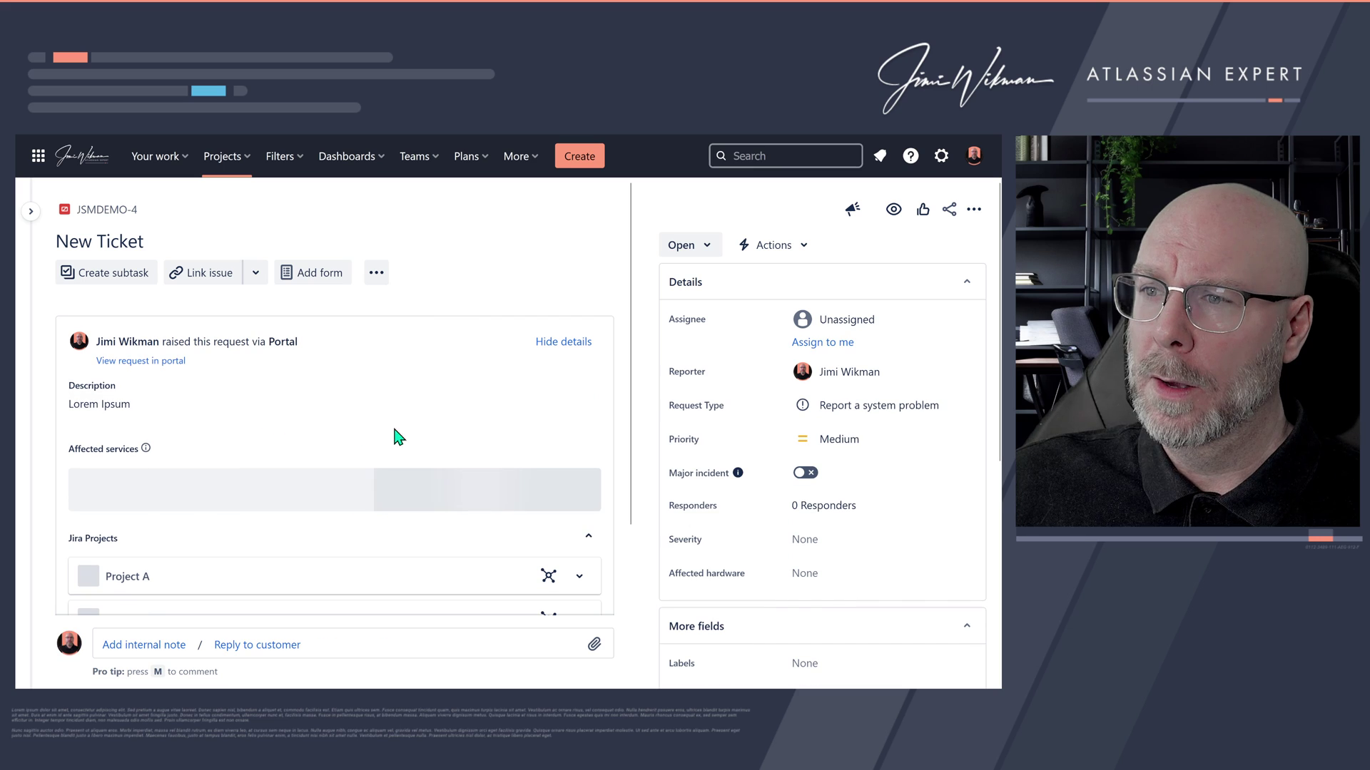
scroll(272, 421, "down", 3)
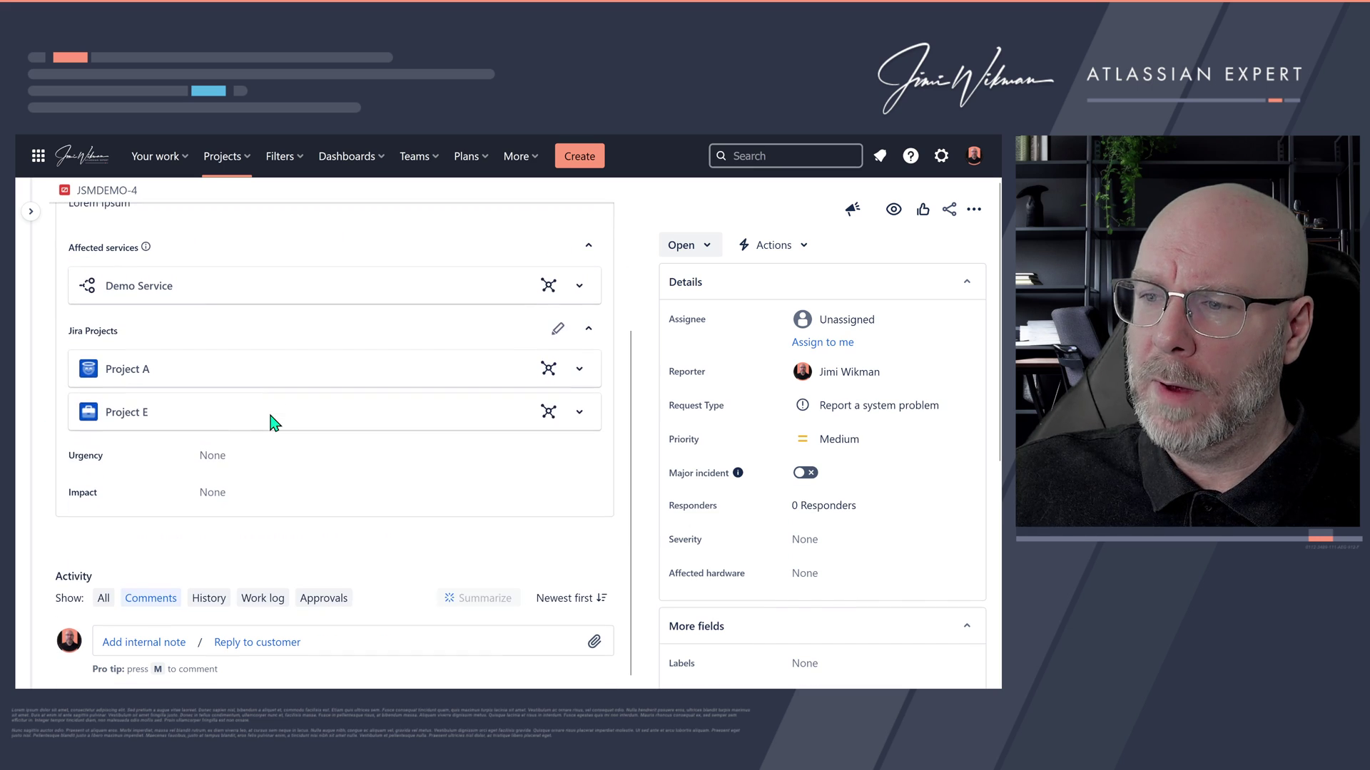
scroll(246, 474, "up", 3)
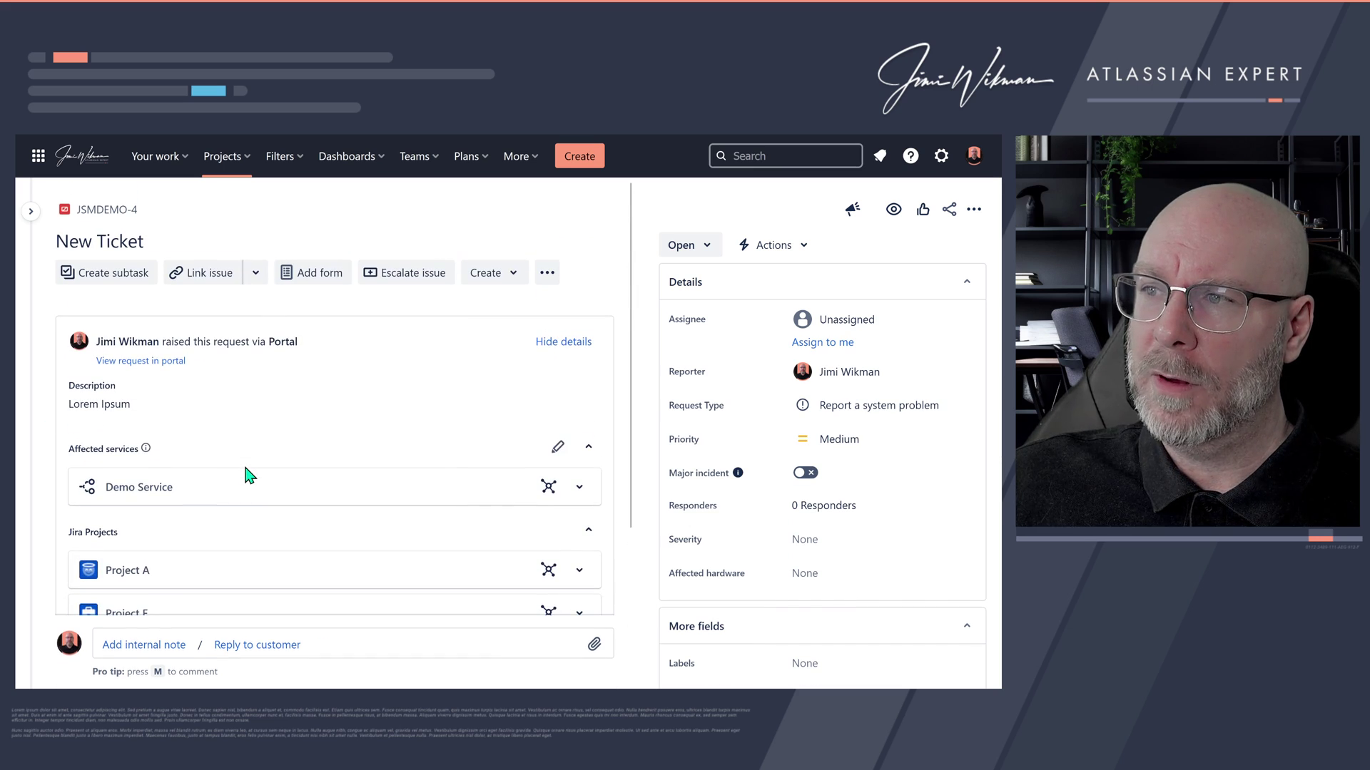
scroll(248, 409, "down", 3)
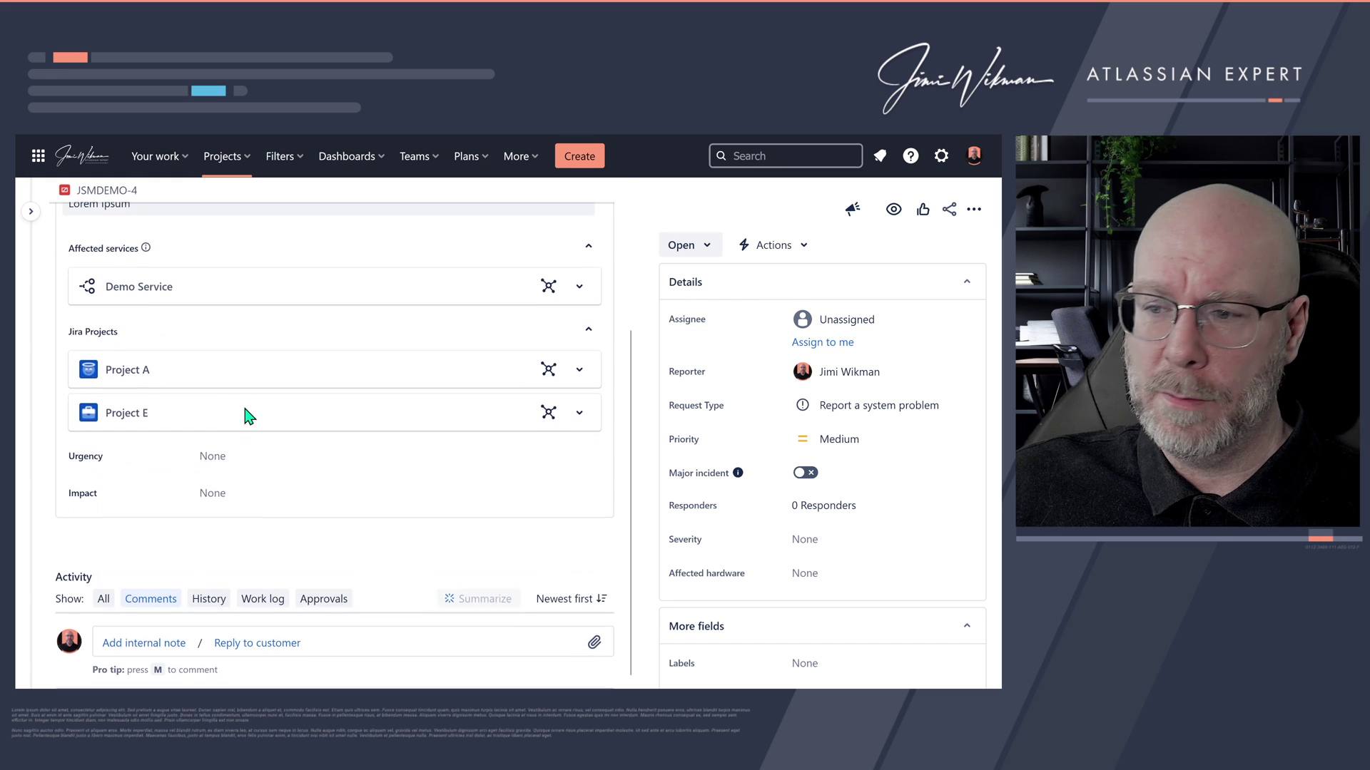
Step: View the object details and relationship graph of Project A from the issue, then return to the issue's overview
left_click(548, 368)
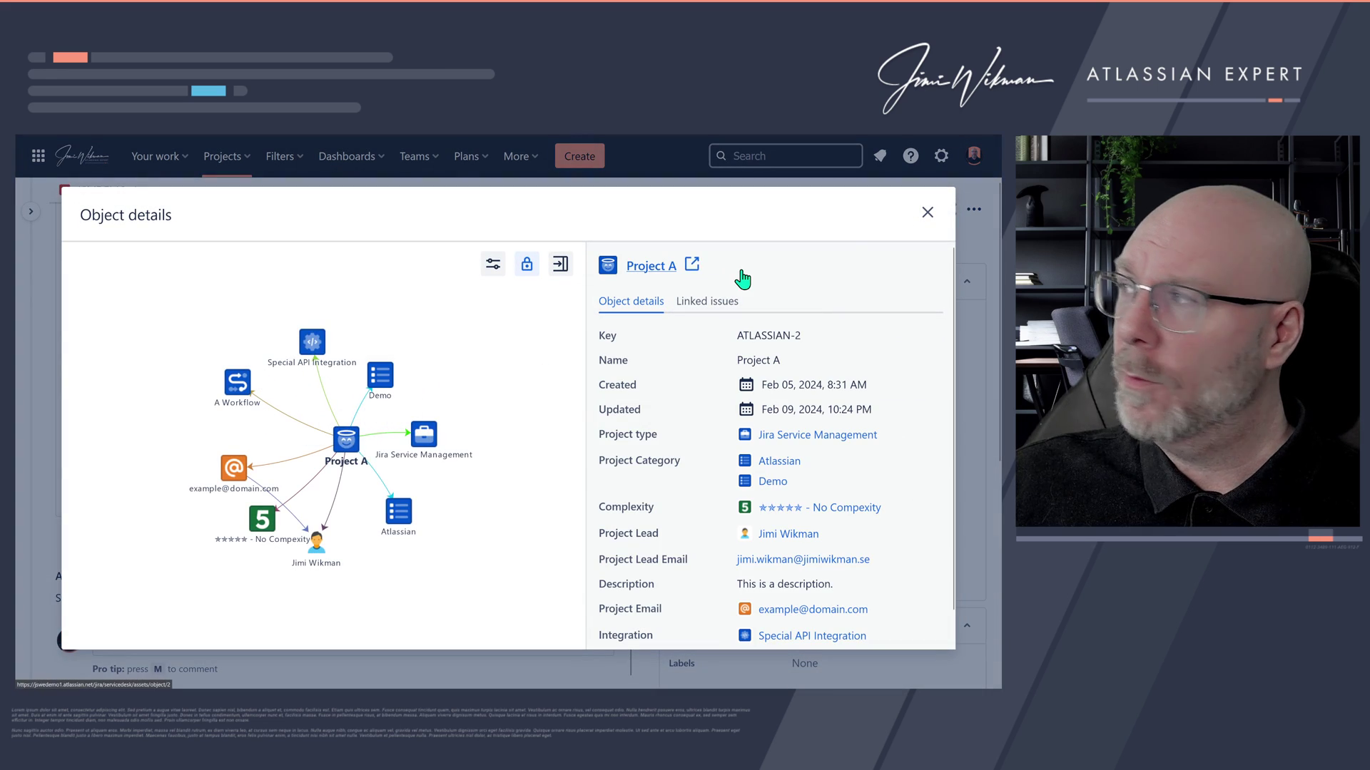
left_click(929, 212)
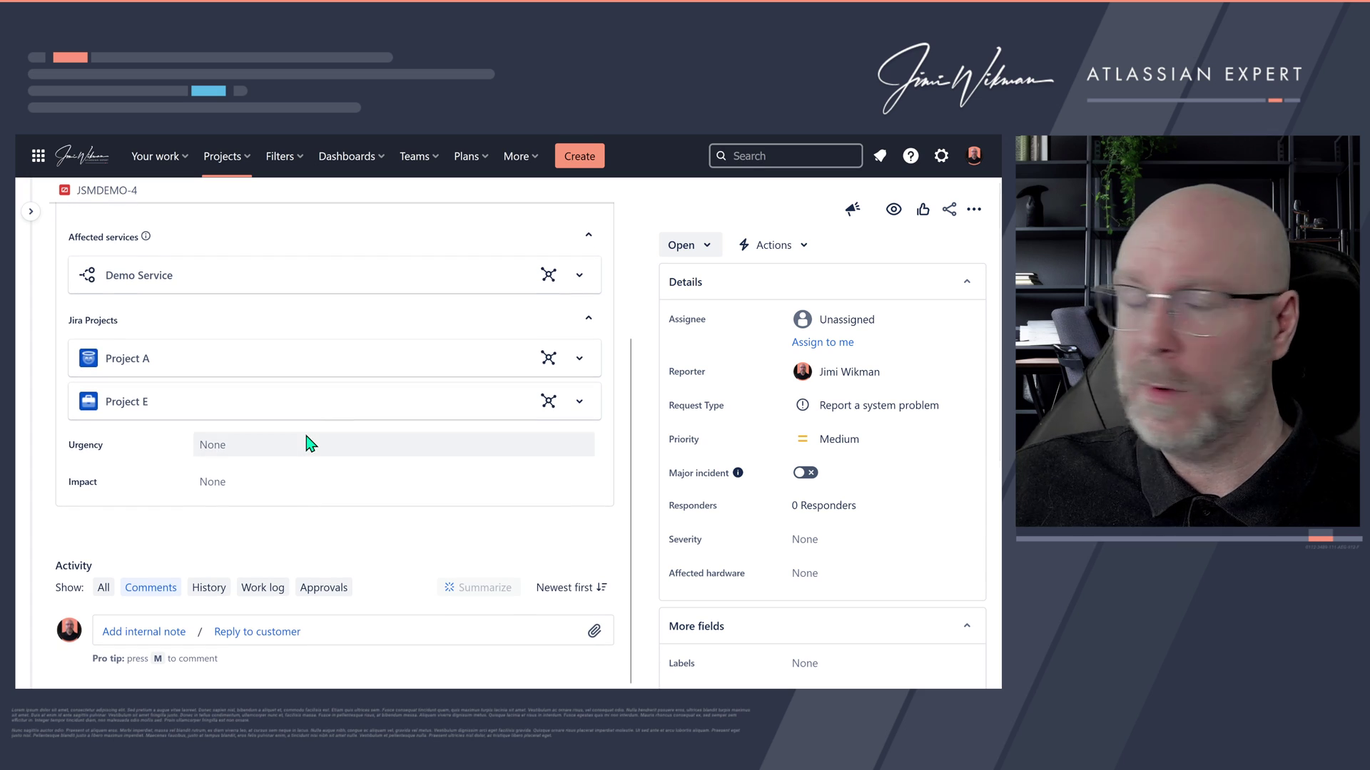
scroll(270, 442, "up", 3)
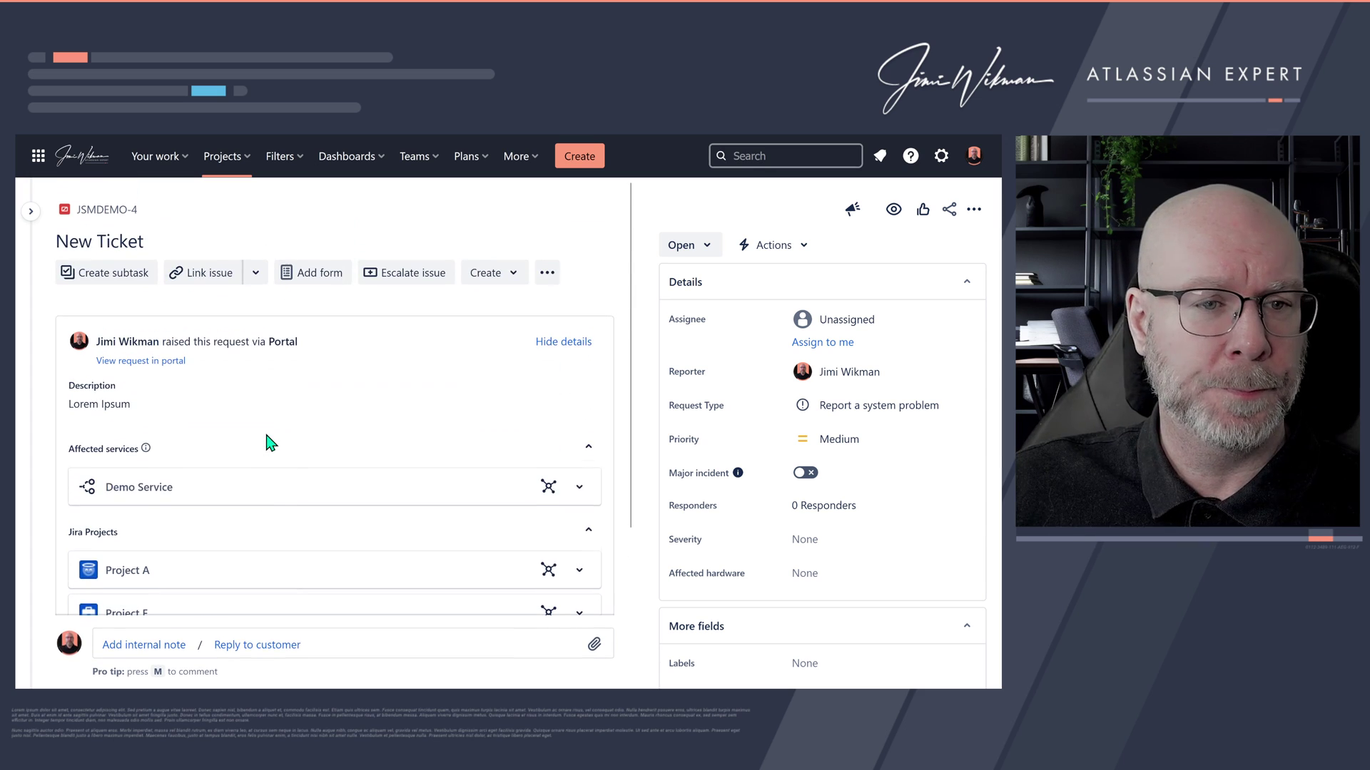